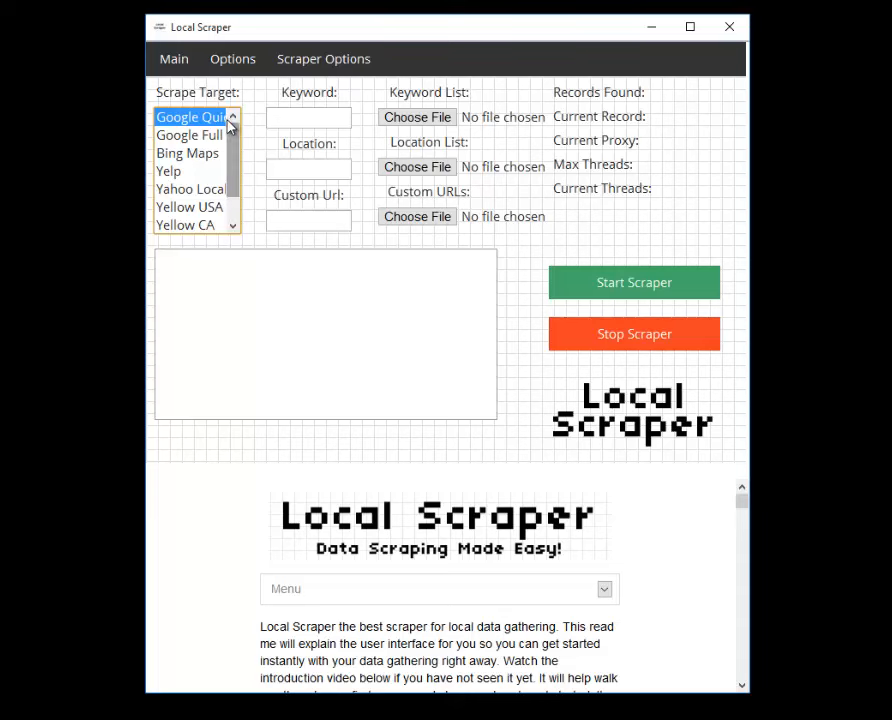
Try Google Full and Bing Maps as scrape targets, ending with Google Quick selected.
left_click(199, 141)
key("Up")
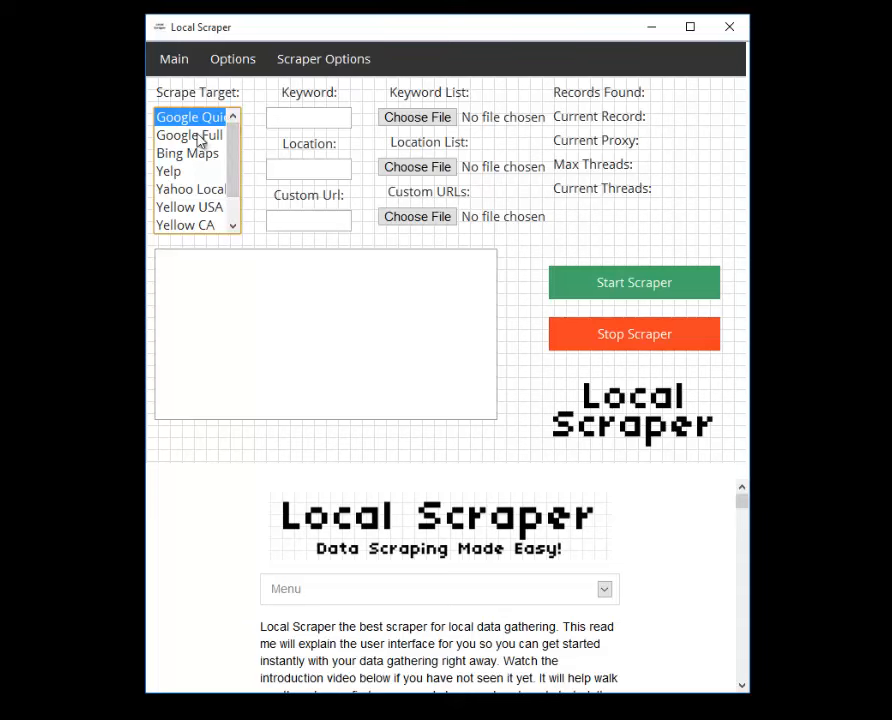
left_click(199, 143)
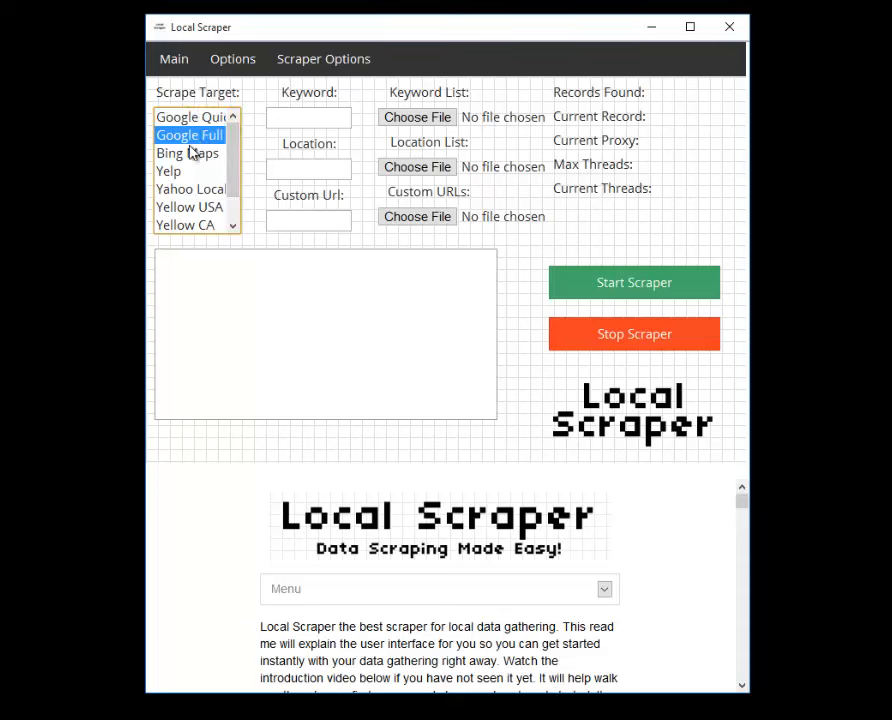
left_click(191, 152)
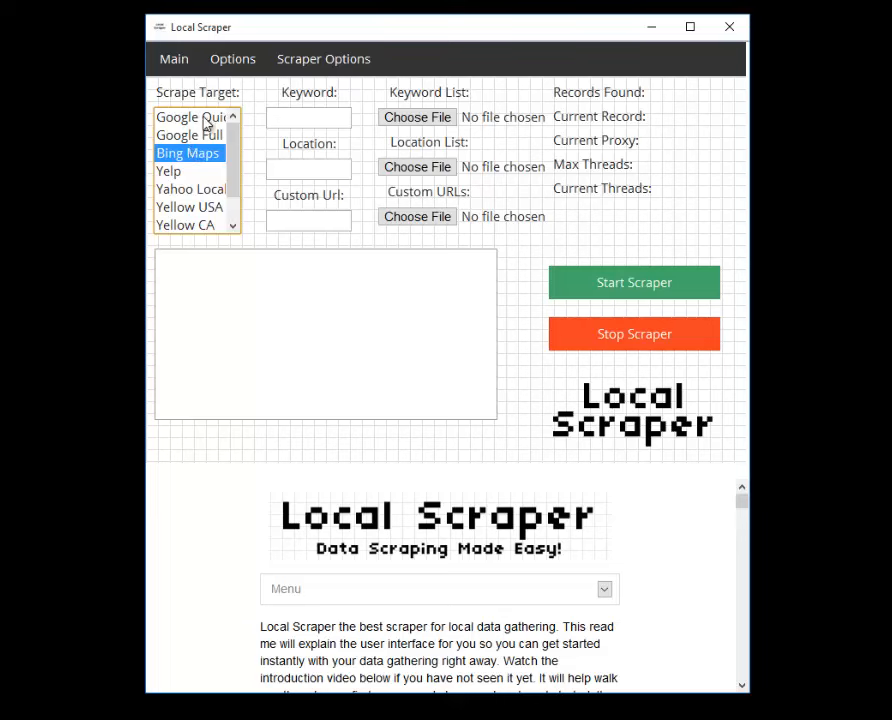
left_click(205, 120)
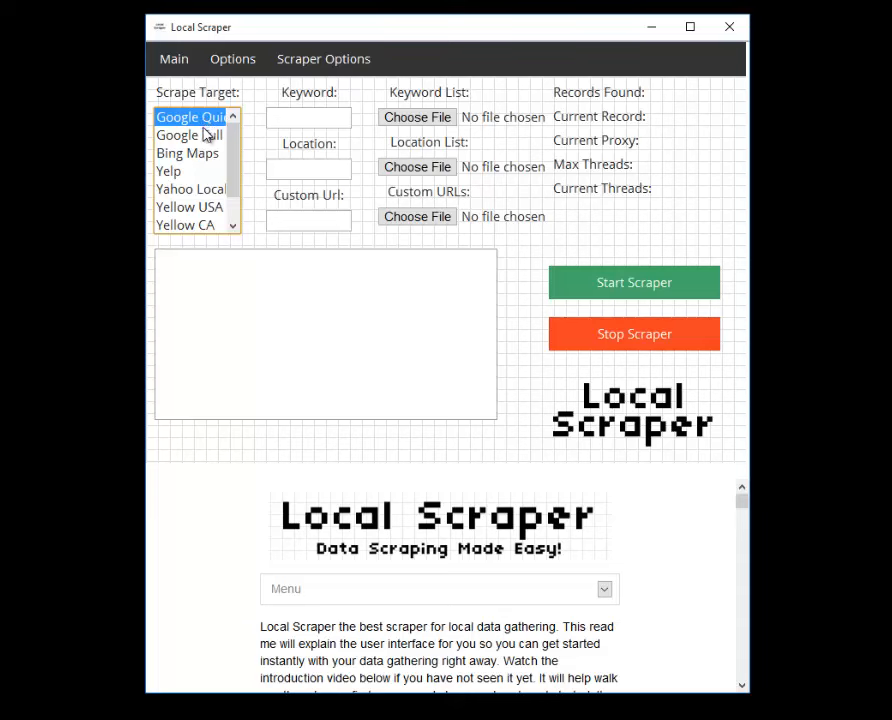
left_click(200, 137)
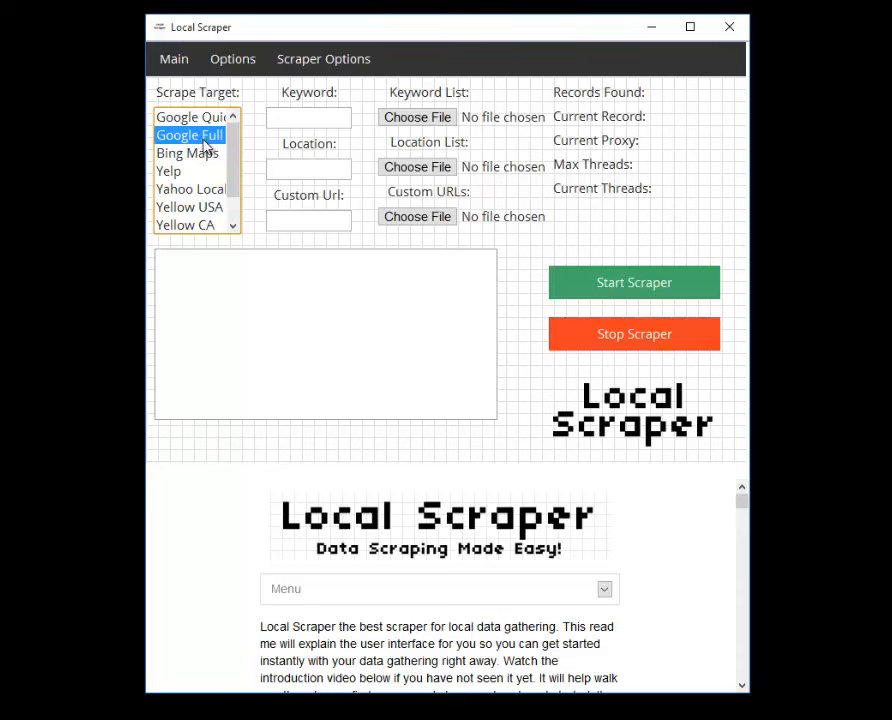
left_click(203, 126)
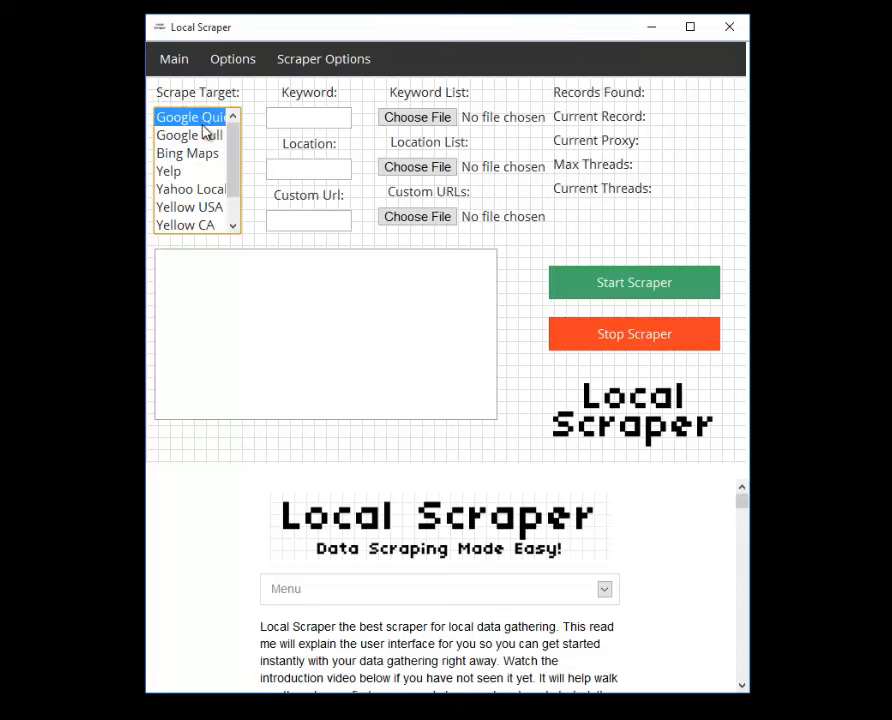
left_click(203, 129)
left_click(203, 125)
Read the Google Quick and Google Full descriptions in the read-me's scrape targets section.
left_click(540, 646)
scroll(535, 643, "down", 1)
scroll(535, 643, "down", 8)
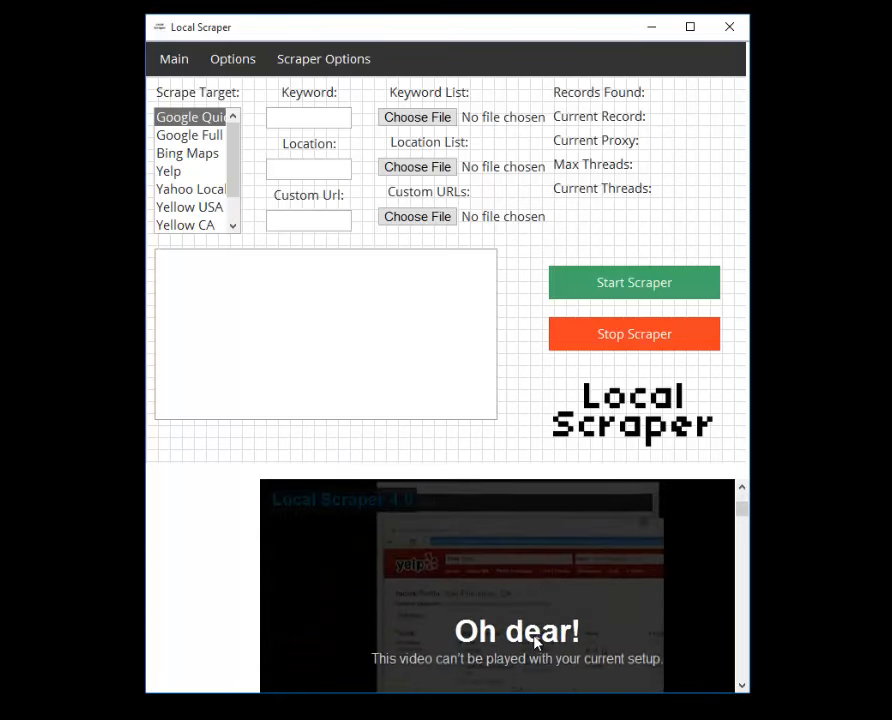
scroll(535, 643, "down", 3)
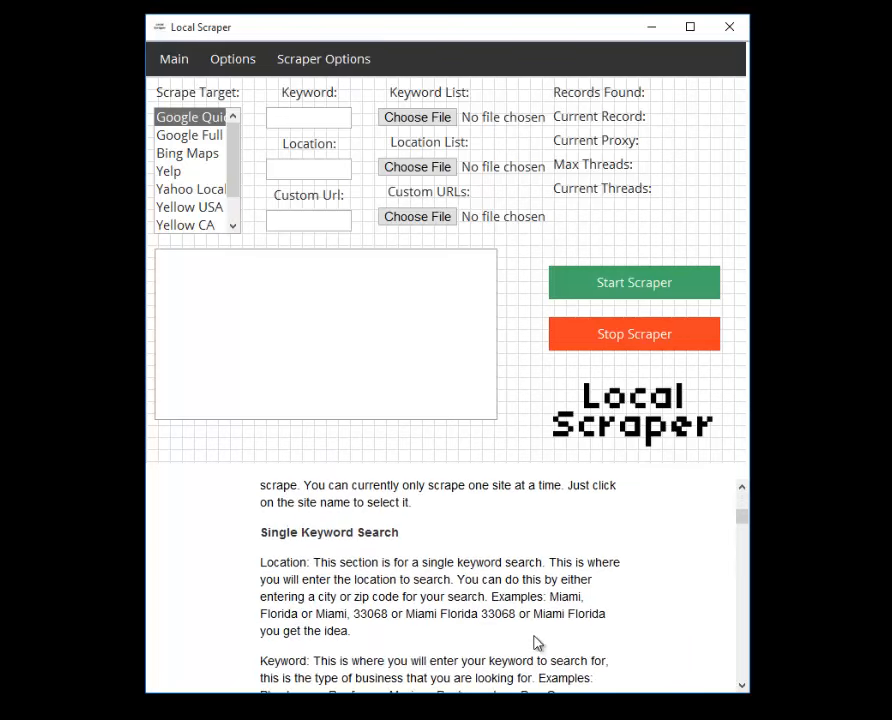
scroll(535, 643, "down", 3)
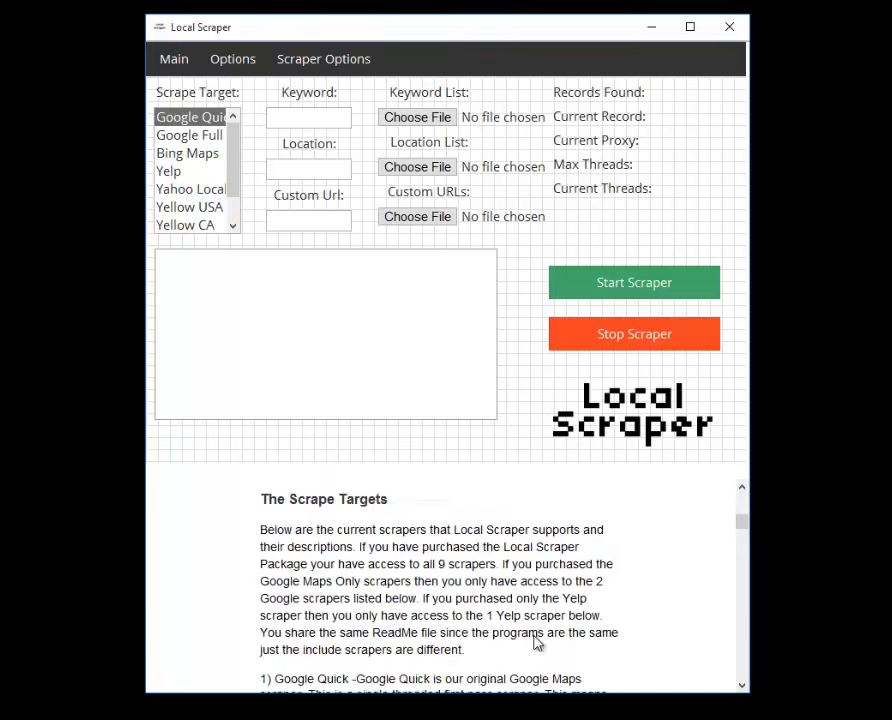
scroll(535, 637, "up", 2)
scroll(535, 640, "down", 5)
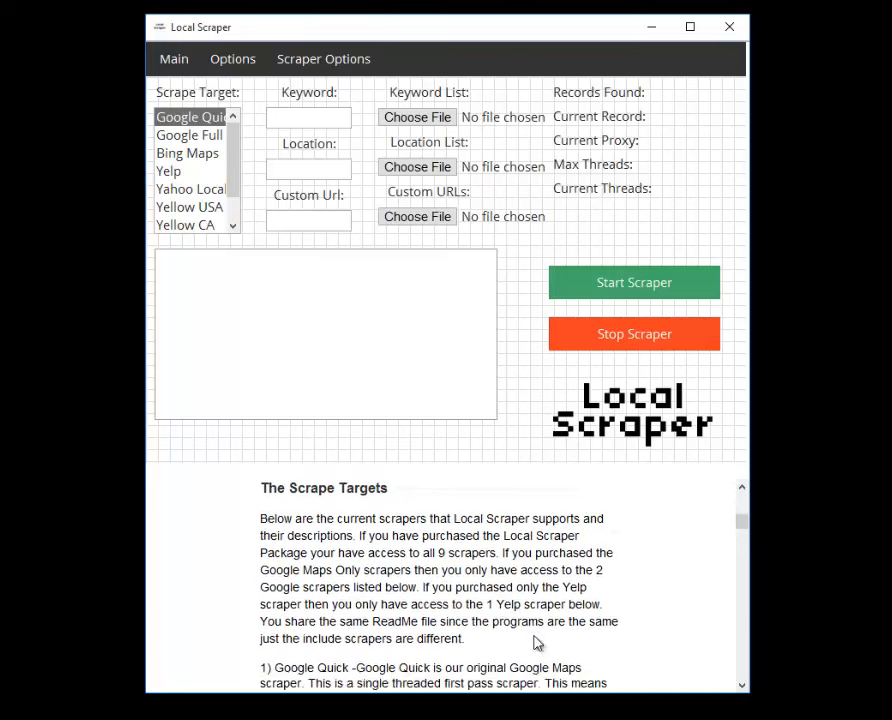
scroll(535, 640, "down", 2)
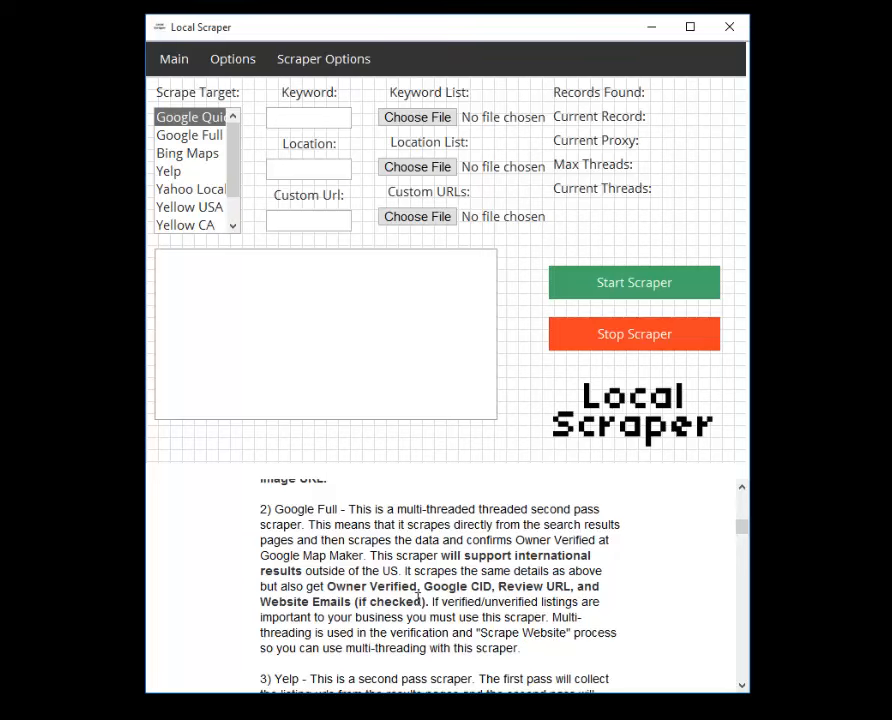
scroll(418, 597, "up", 2)
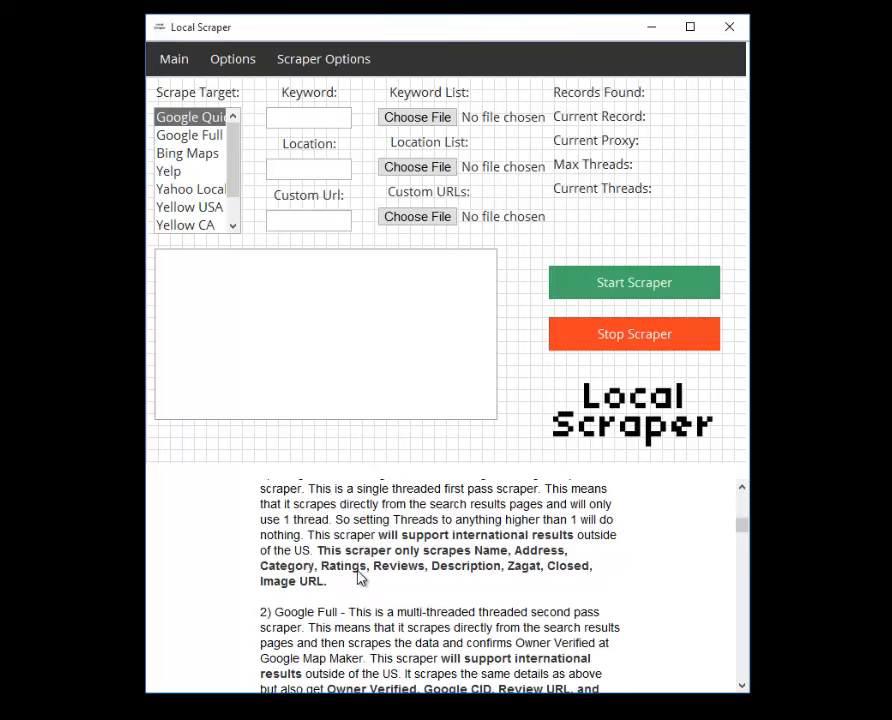
Select Bing Maps and Yelp in turn as scrape target and look through the rest of the list.
left_click(211, 157)
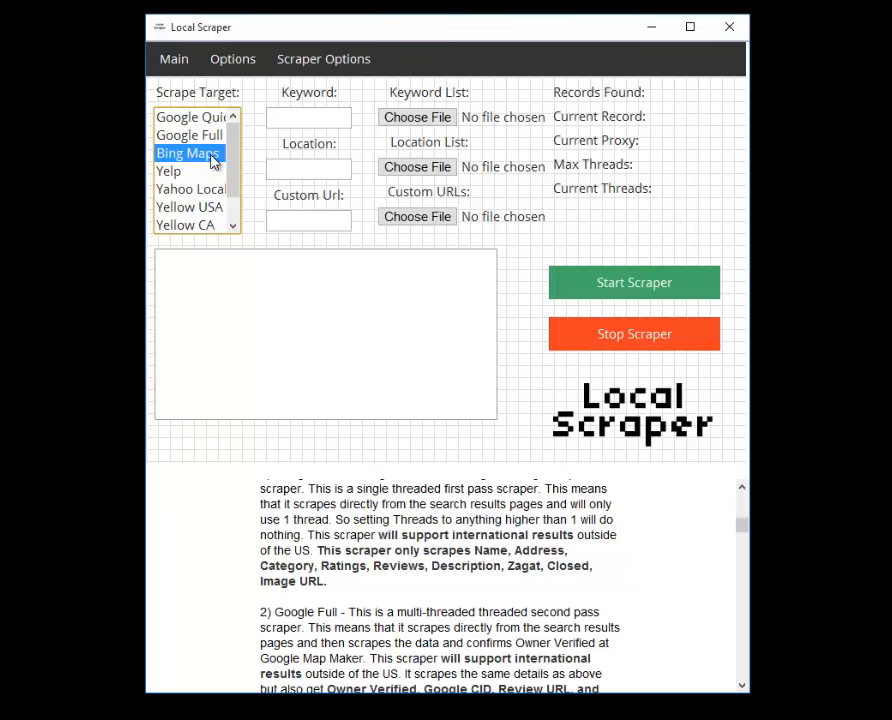
key("Down")
scroll(212, 160, "down", 1)
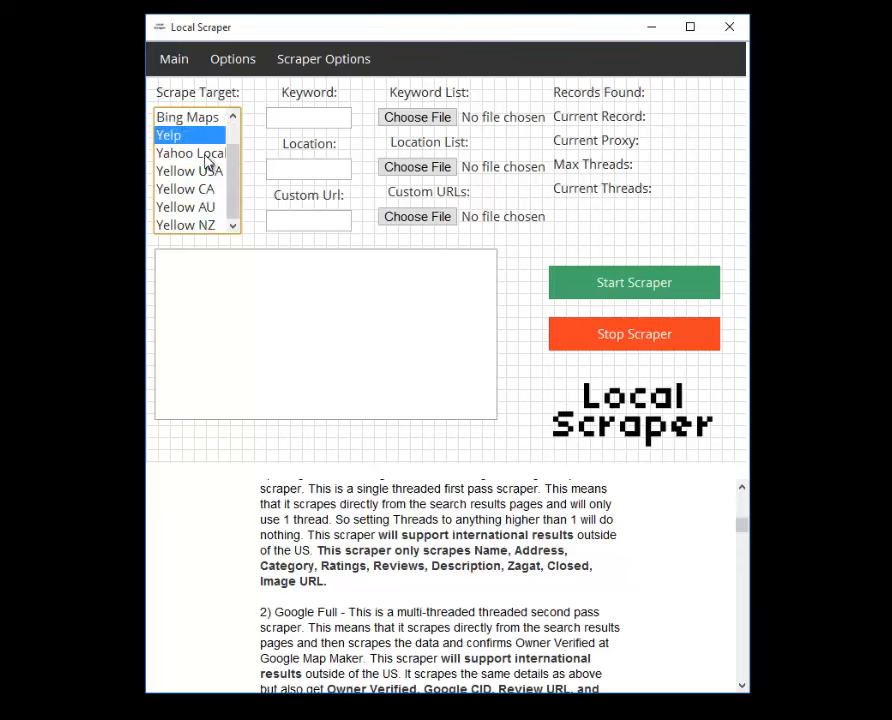
scroll(192, 205, "up", 1)
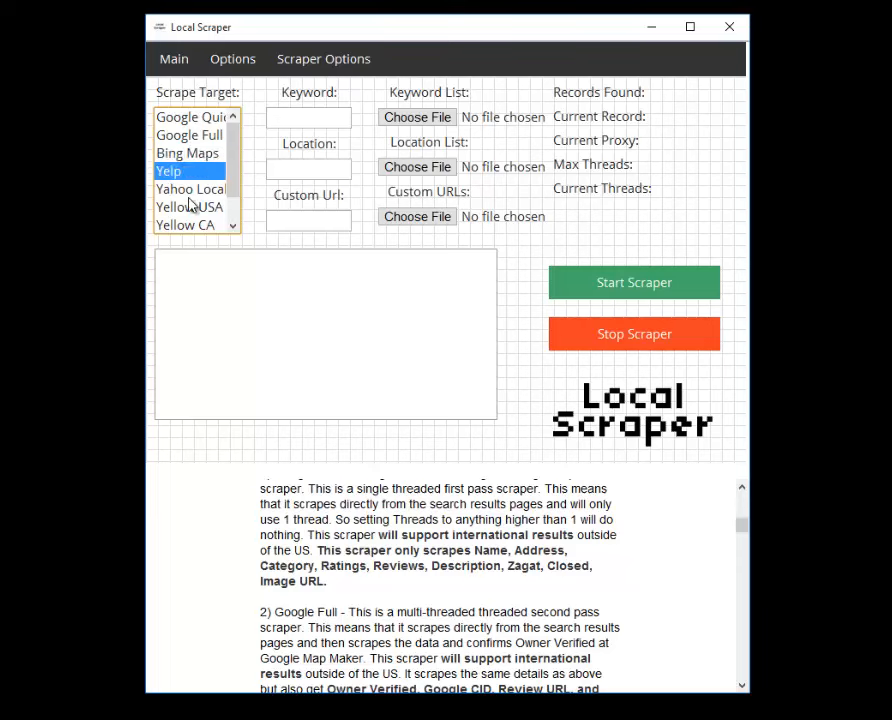
Skim the read-me's Bing Maps, Yahoo Local and Yellow Pages scraper descriptions and return to its beginning.
left_click(375, 520)
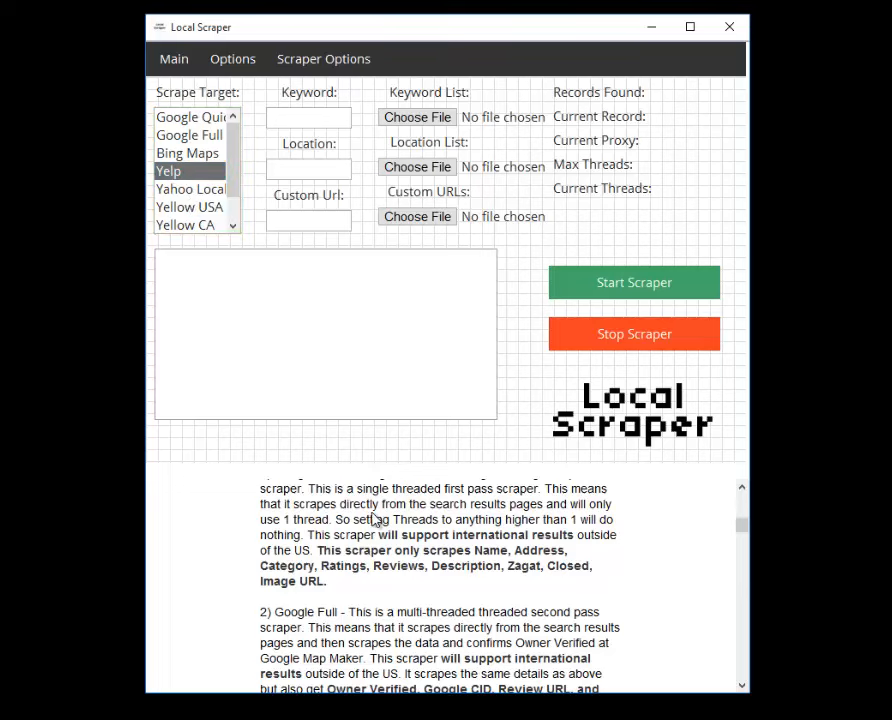
scroll(375, 520, "down", 10)
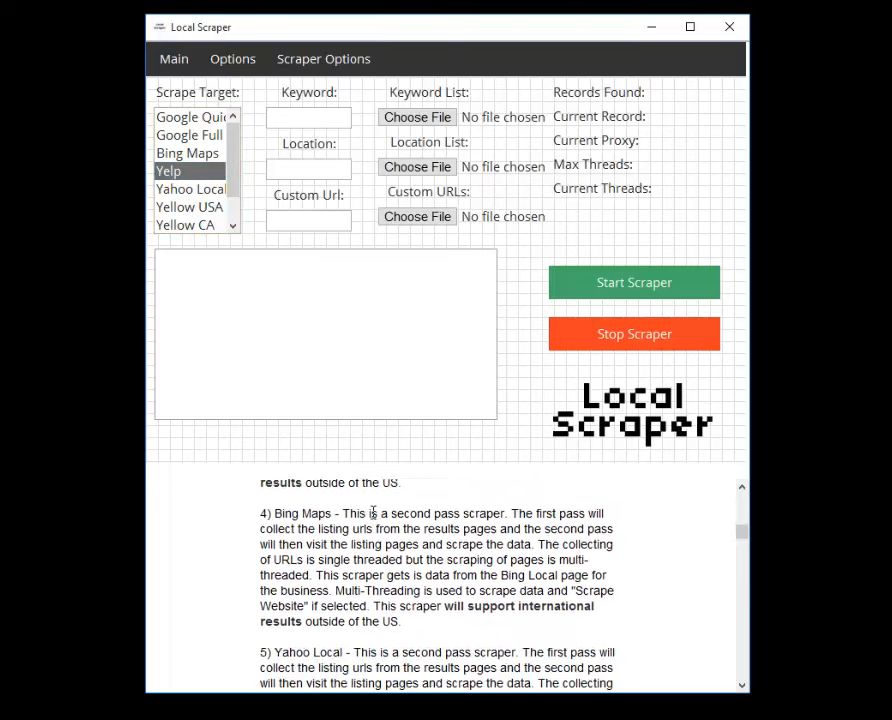
scroll(345, 562, "down", 4)
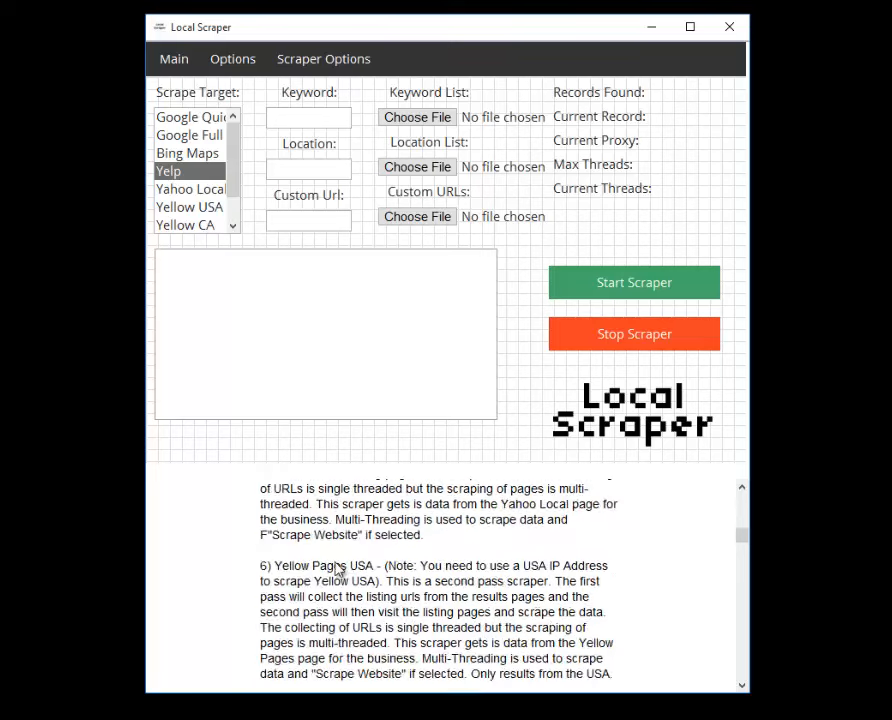
scroll(305, 588, "down", 2)
scroll(305, 641, "up", 10)
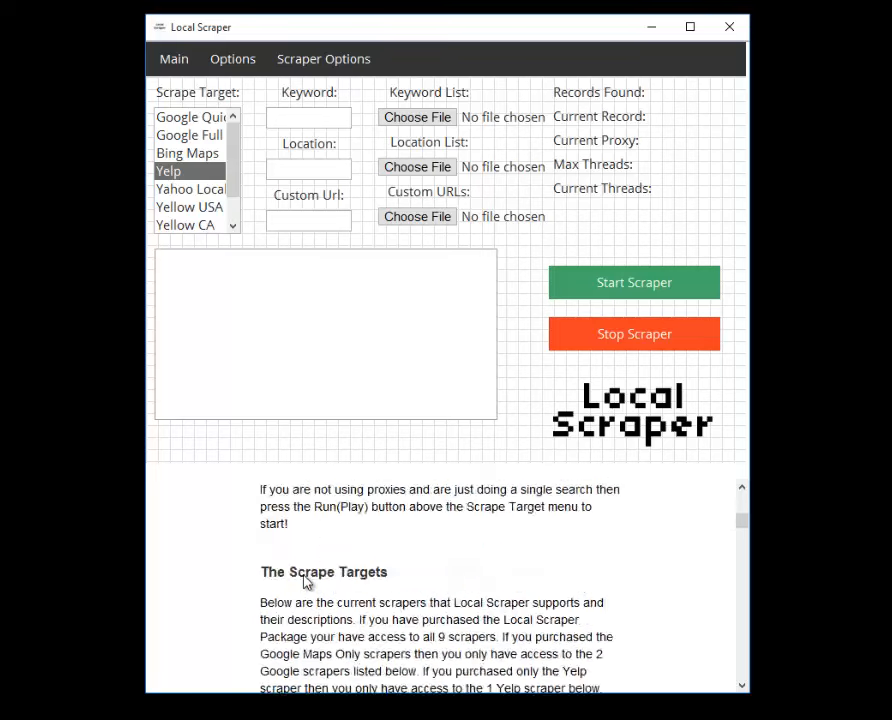
scroll(306, 584, "up", 10)
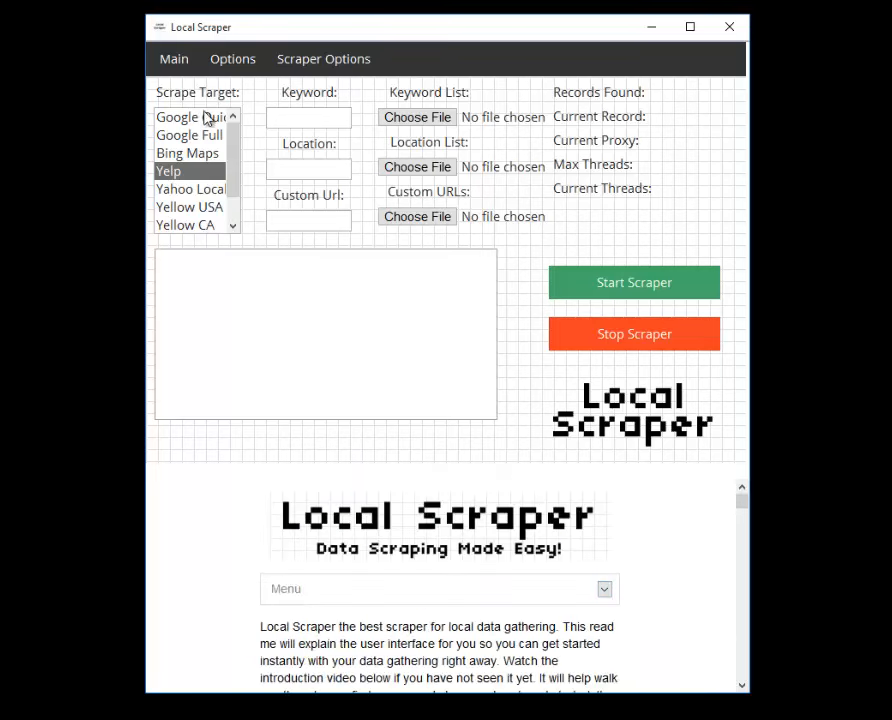
Step through the Google Quick, Bing Maps and Yahoo Local targets, leaving Google Quick as the scrape target.
left_click(205, 118)
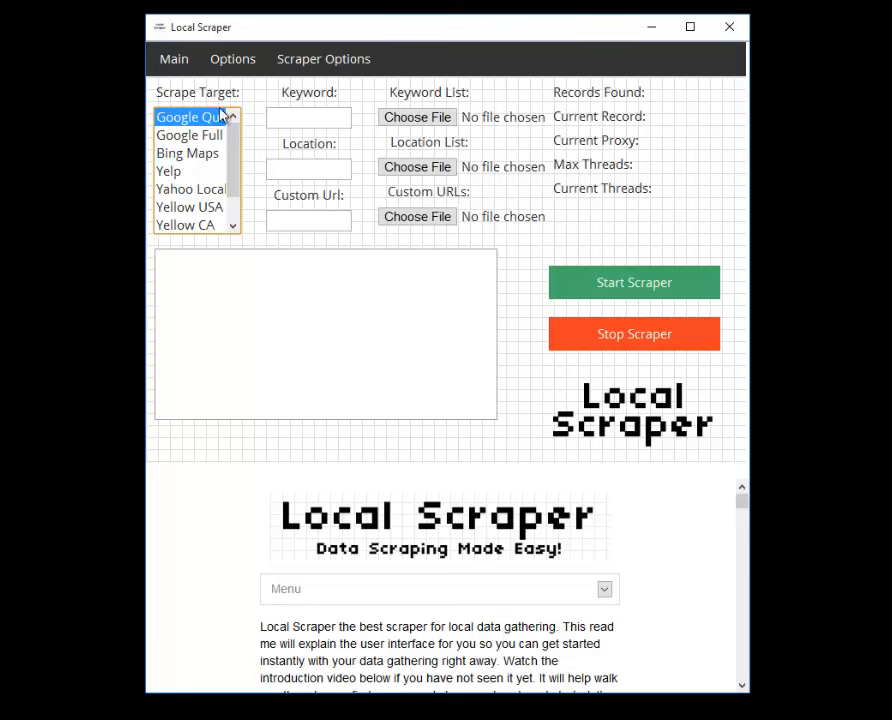
left_click(191, 153)
left_click(190, 189)
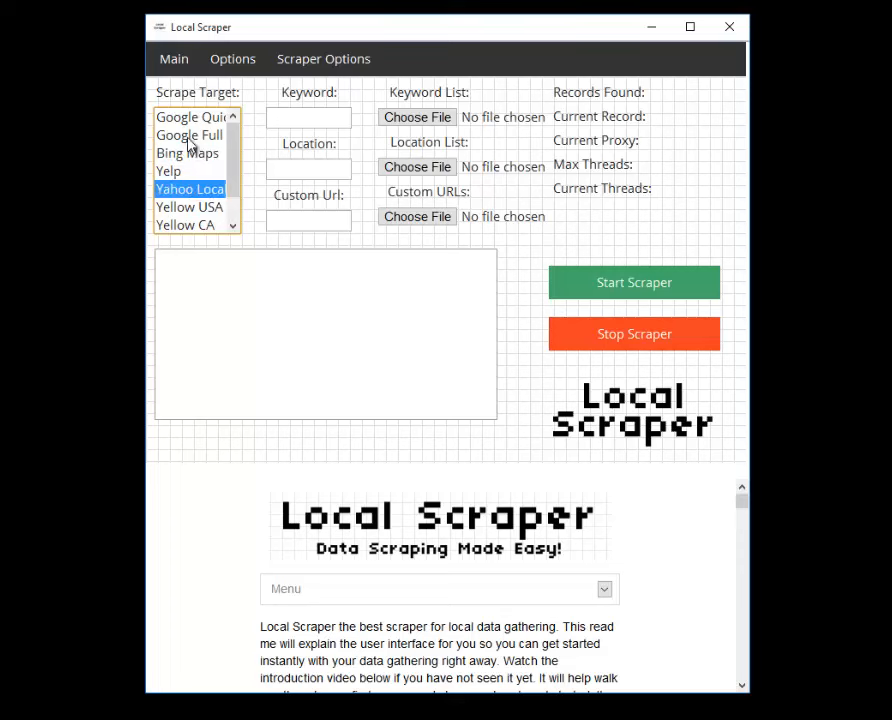
left_click(182, 118)
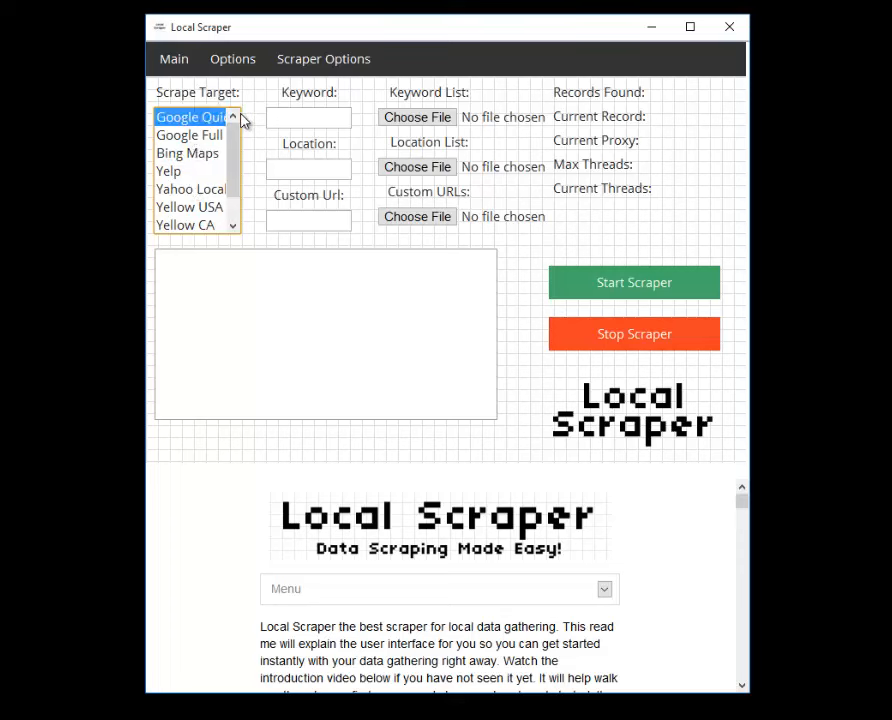
Enter "pizza" as the single search keyword and "miami florida" as the location.
left_click(296, 122)
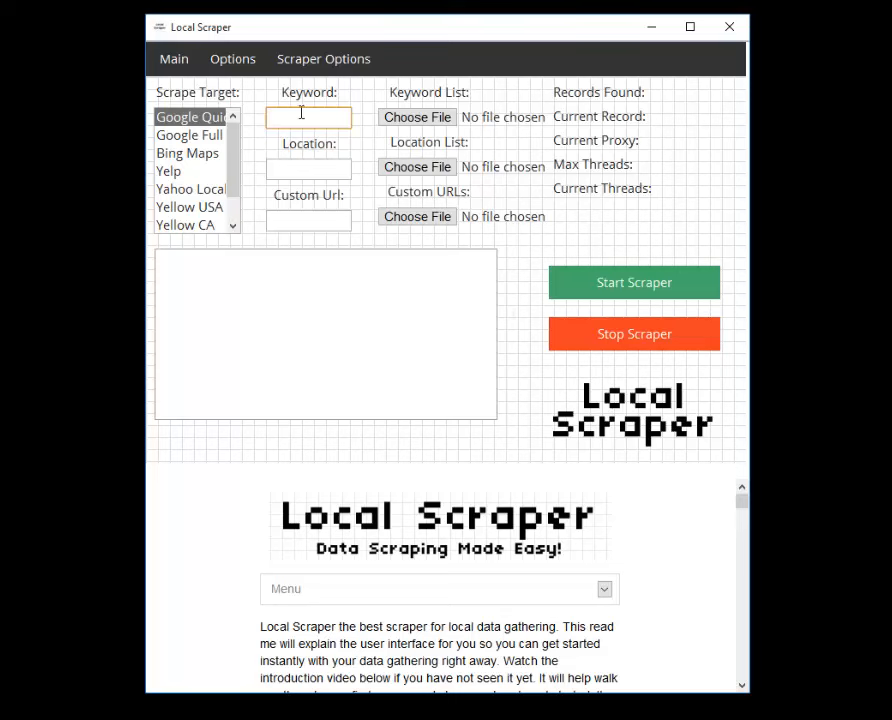
type("pizza")
key("Tab")
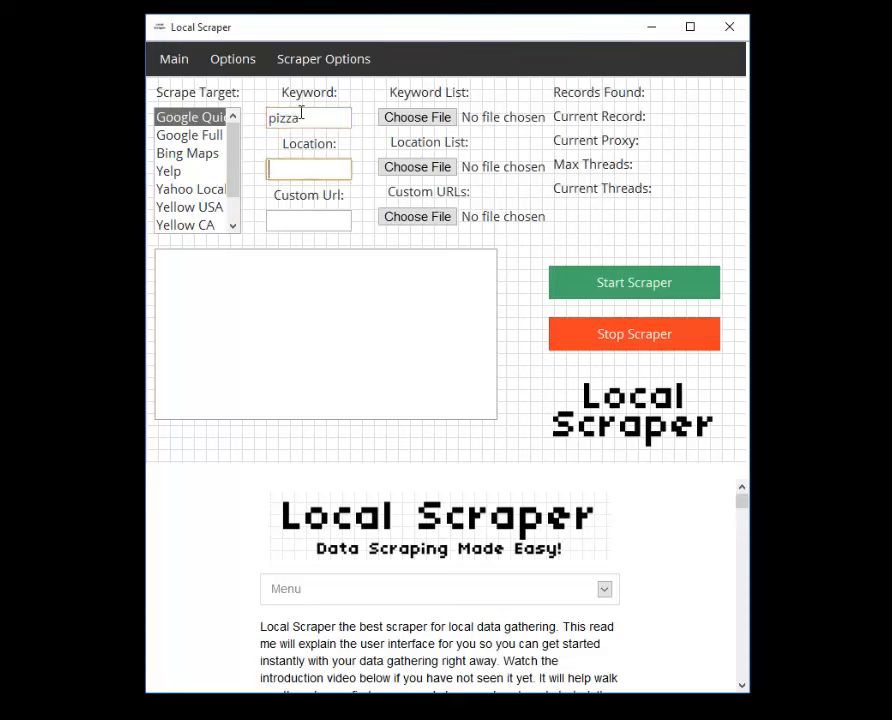
type("miami florida")
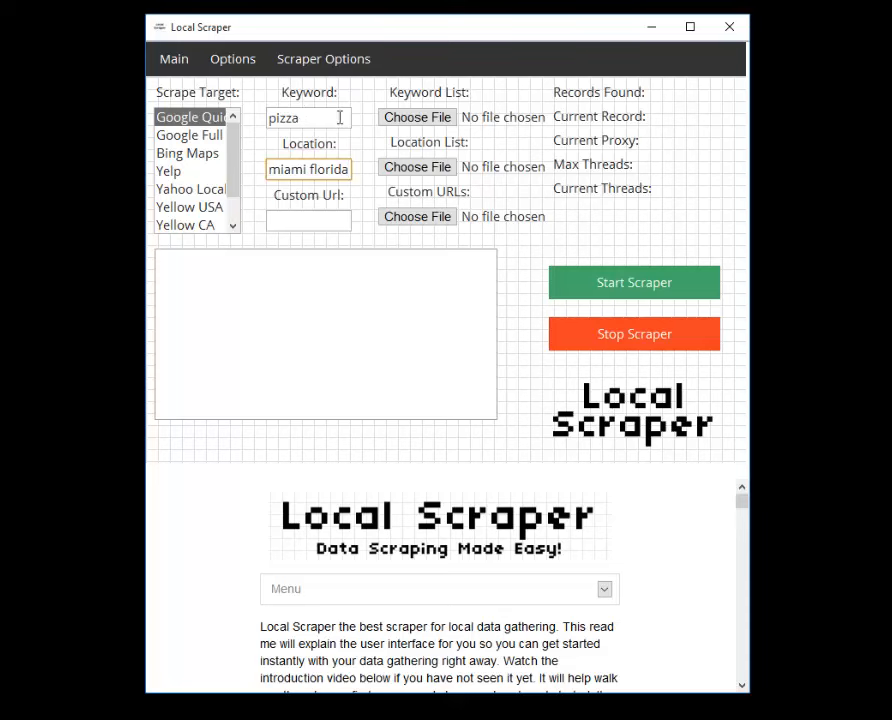
left_click(311, 118)
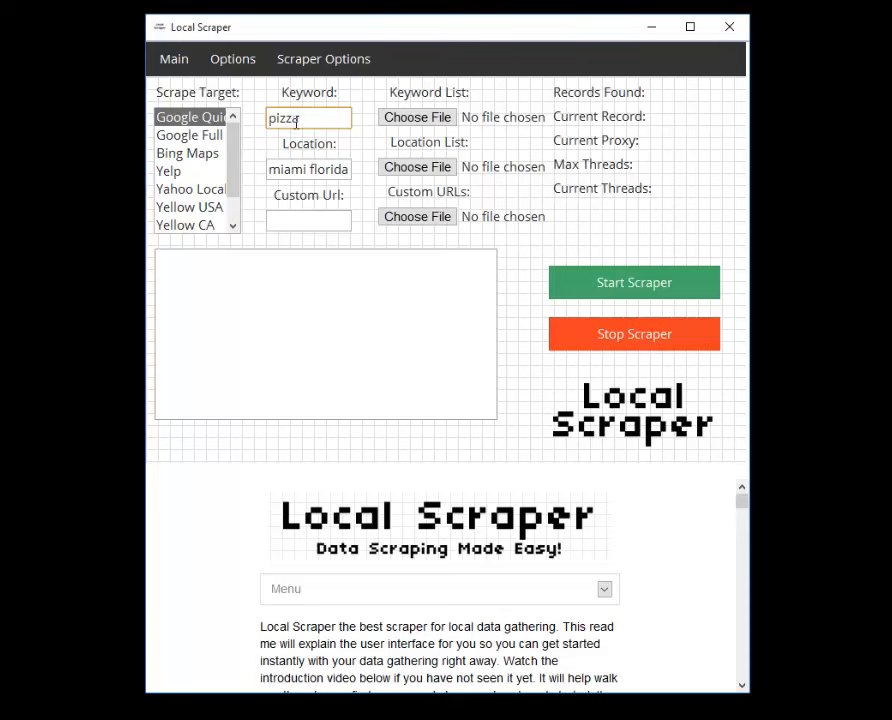
Switch the scrape target to Google Full and Yelp in turn, and return it to Google Quick.
left_click(221, 137)
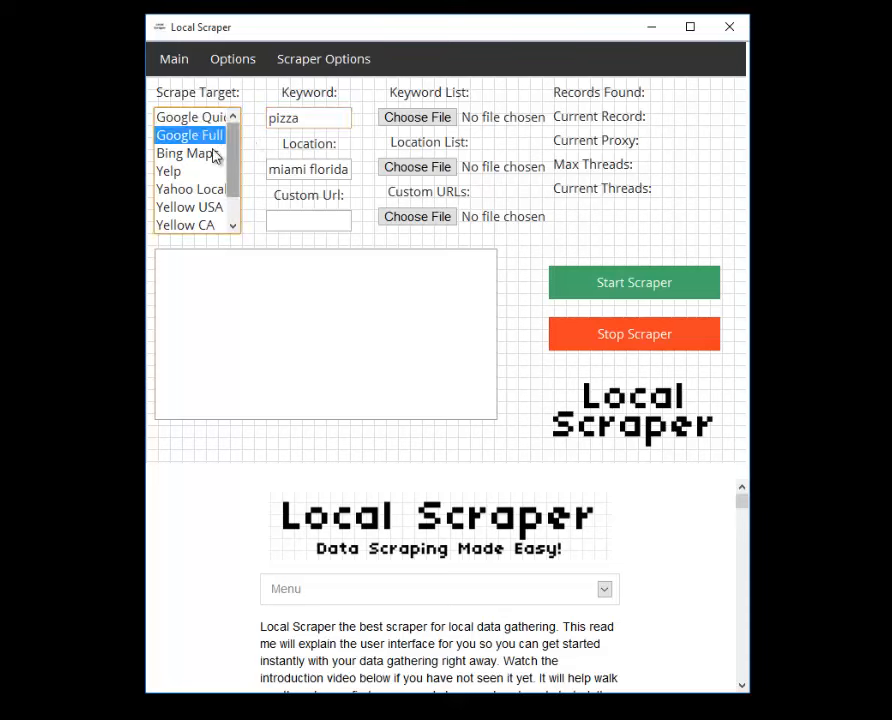
left_click(195, 175)
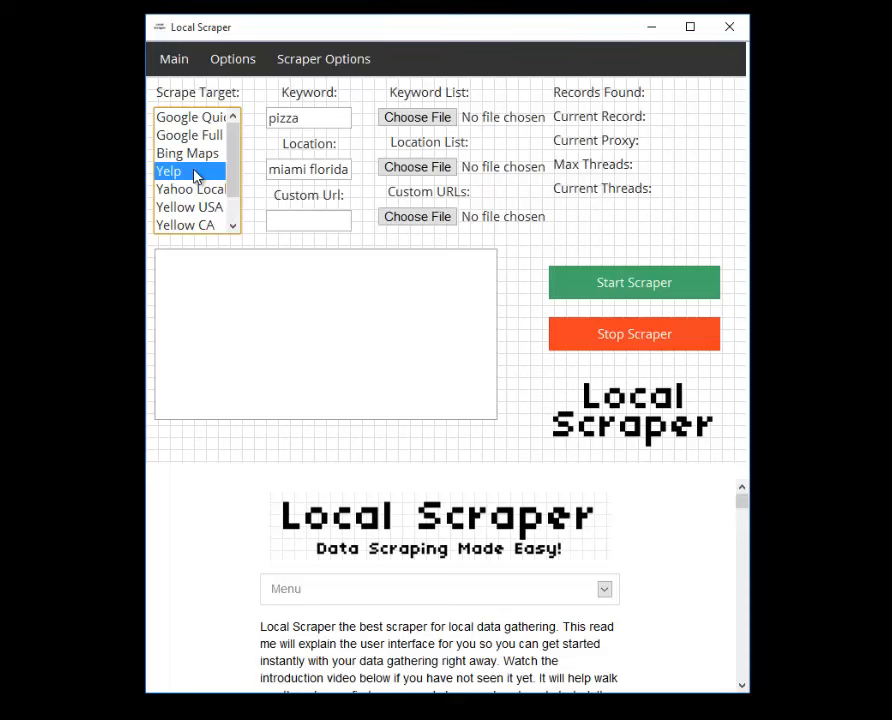
left_click(221, 118)
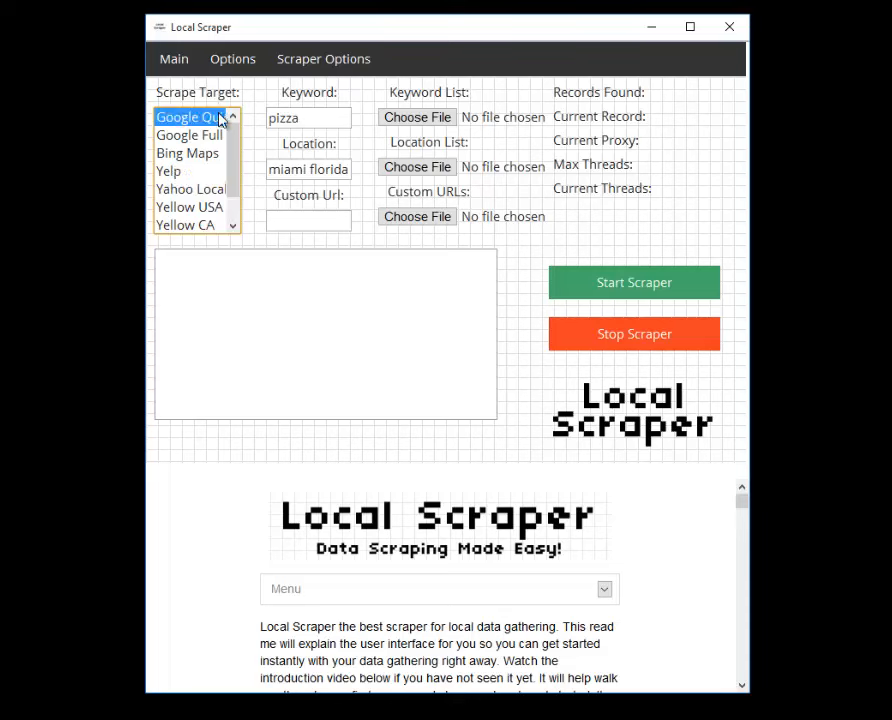
Clear the single search keyword and location entries.
left_click(322, 116)
left_click(316, 164)
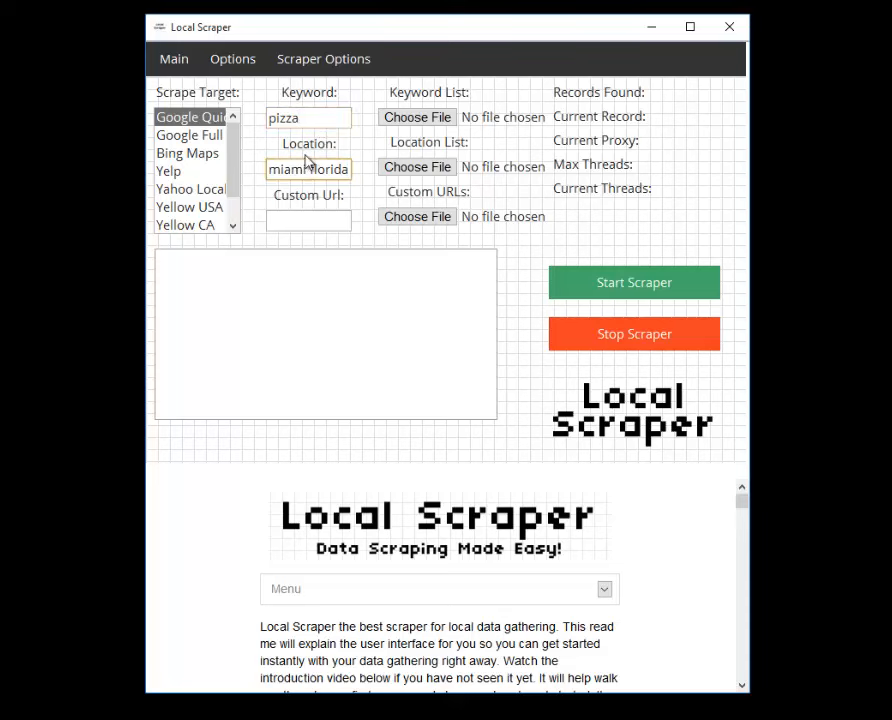
left_click_drag(303, 118, 254, 121)
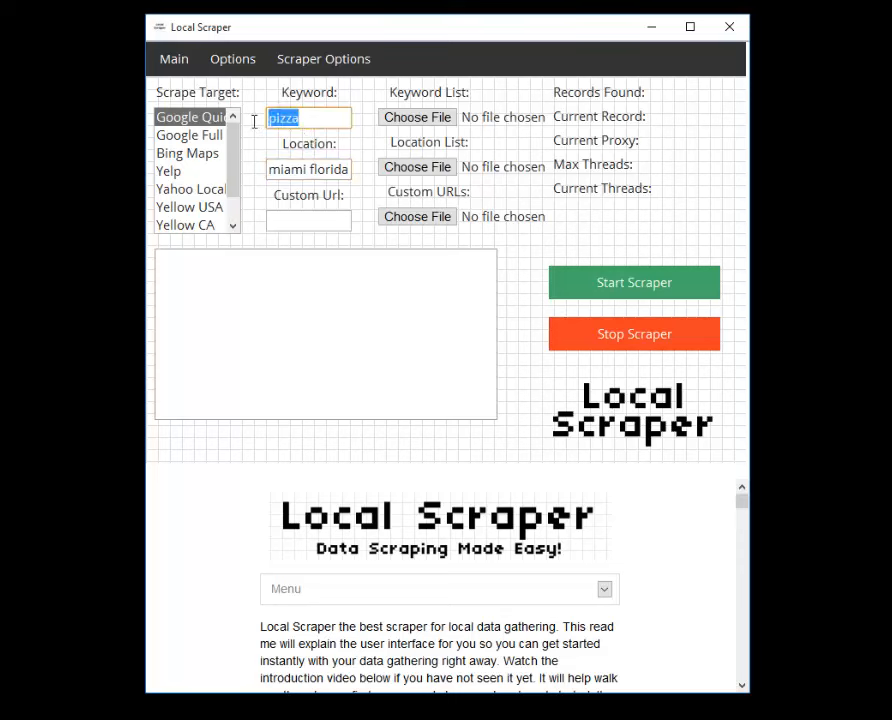
key("BackSpace")
left_click_drag(344, 170, 276, 170)
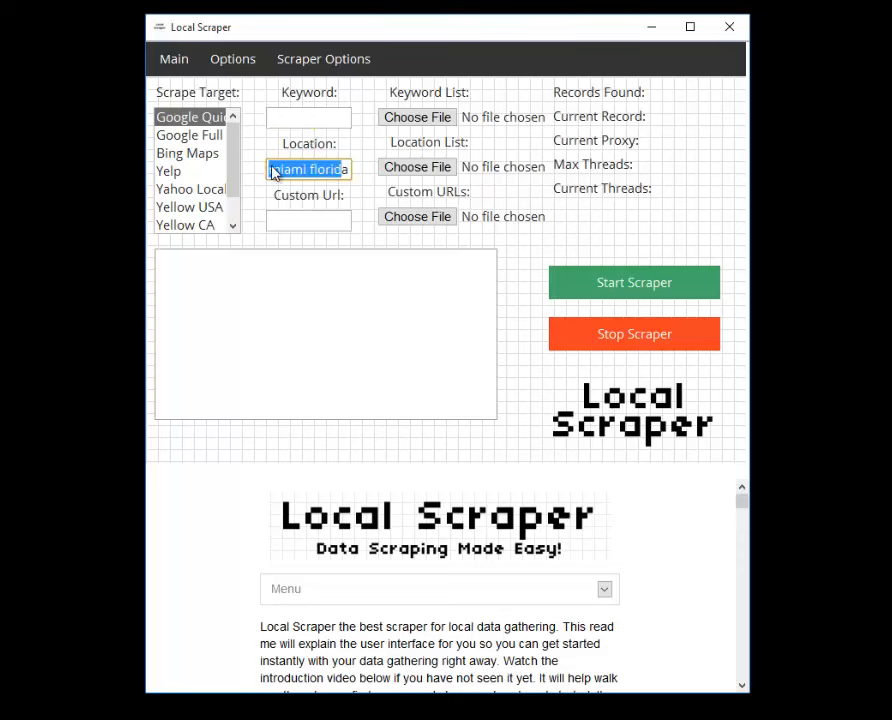
type("a")
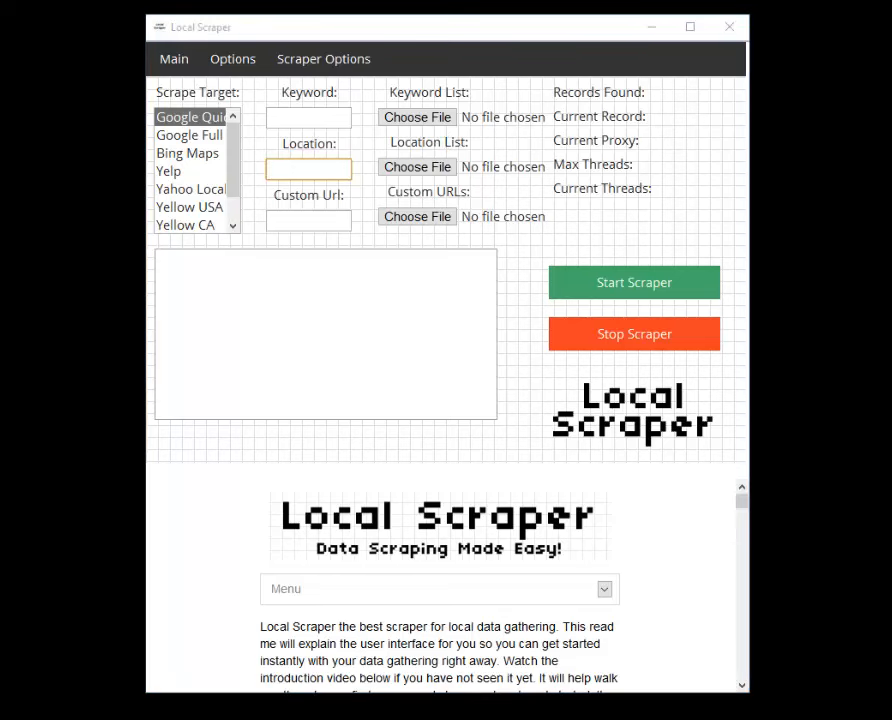
Open kw.txt in EditPad Lite and review how its keywords are listed one per line.
double_click(250, 297)
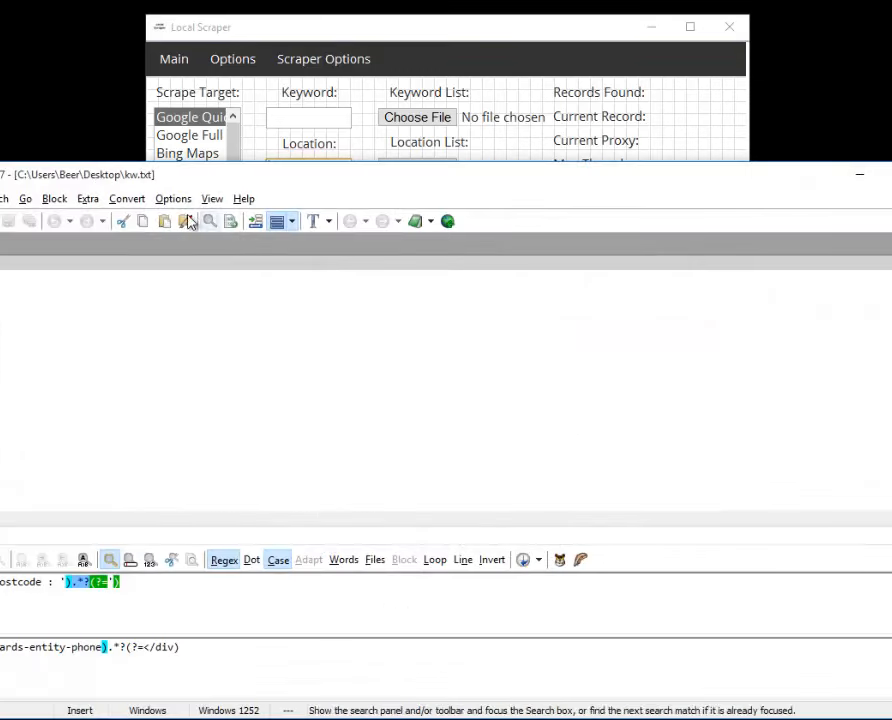
left_click_drag(166, 178, 621, 167)
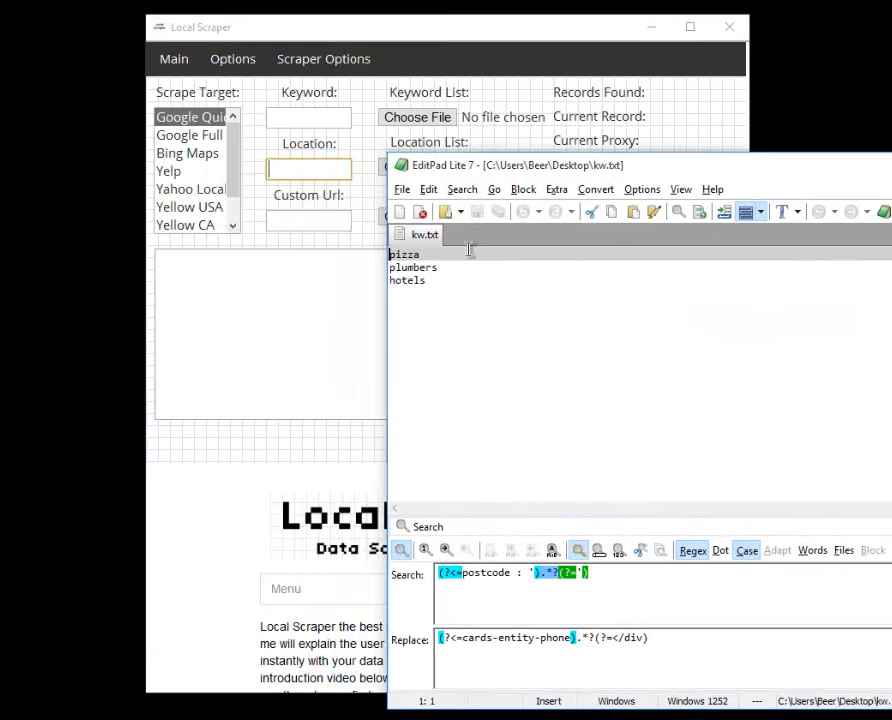
left_click(451, 276)
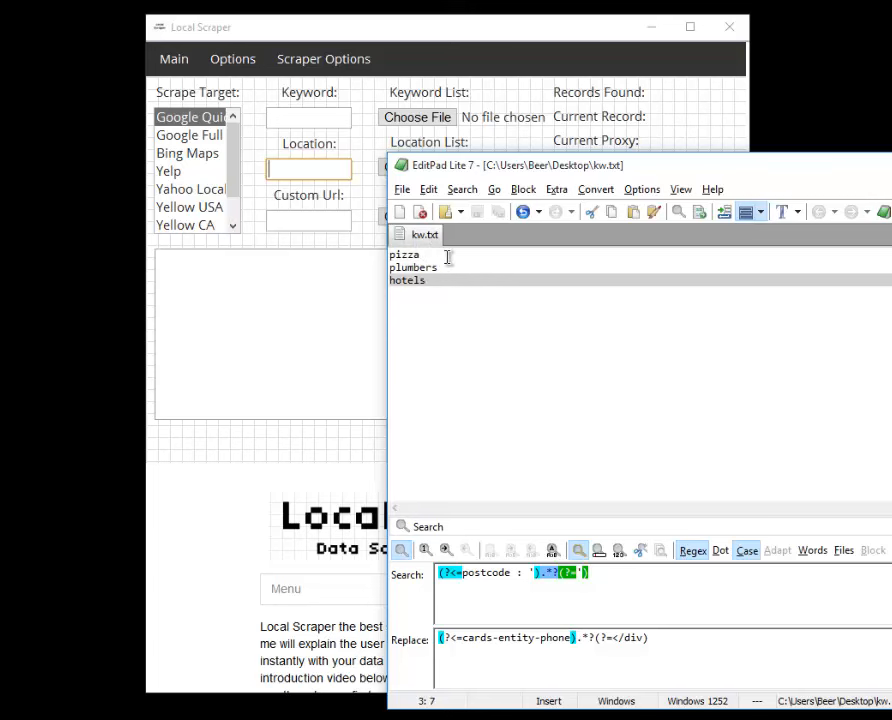
left_click(448, 254)
left_click(447, 258)
key("Down")
Replace the keywords in kw.txt with the locations miami florida, key west florida and 90210, one per line.
left_click_drag(455, 300, 352, 239)
key("Delete")
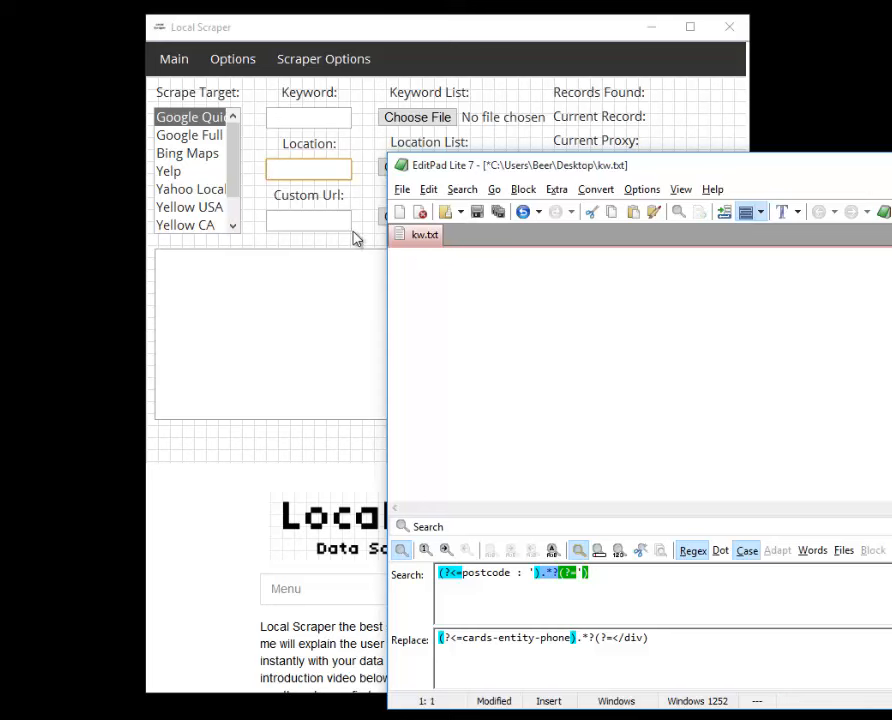
left_click_drag(485, 154, 455, 208)
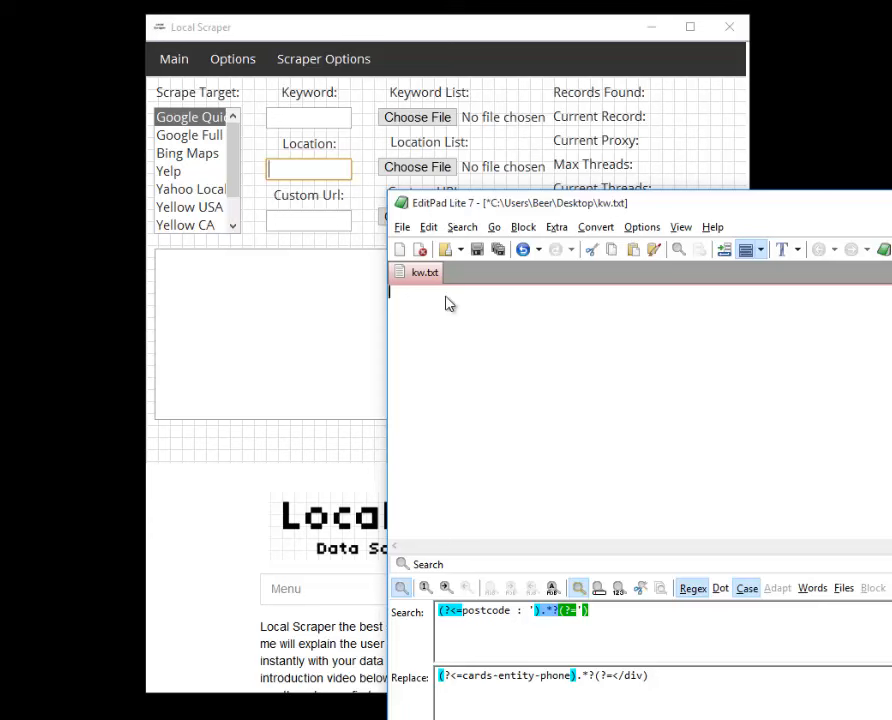
type("miami flo")
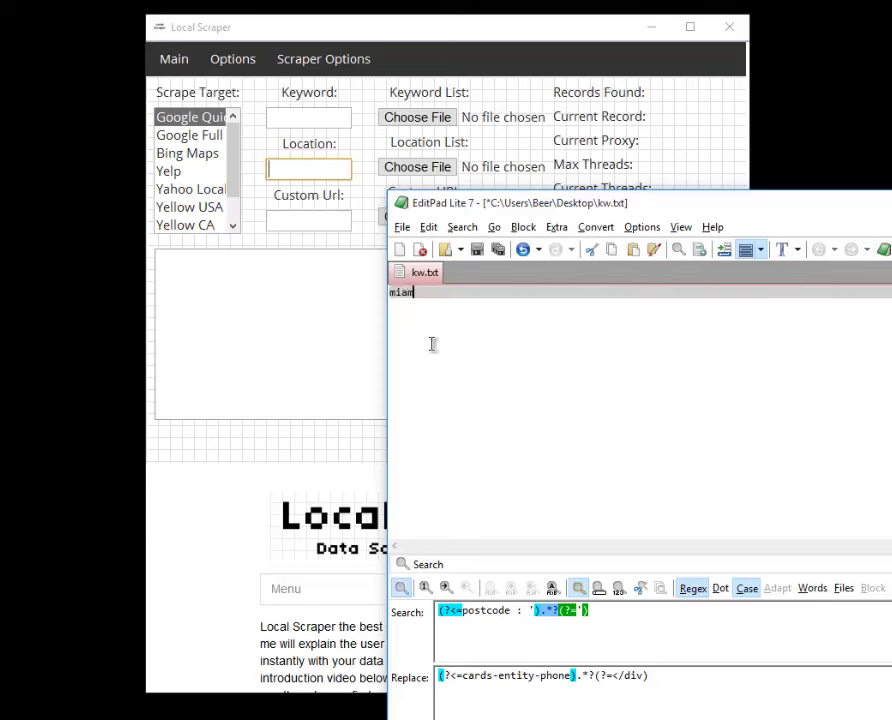
type("rida")
key("Return")
type("key west florida")
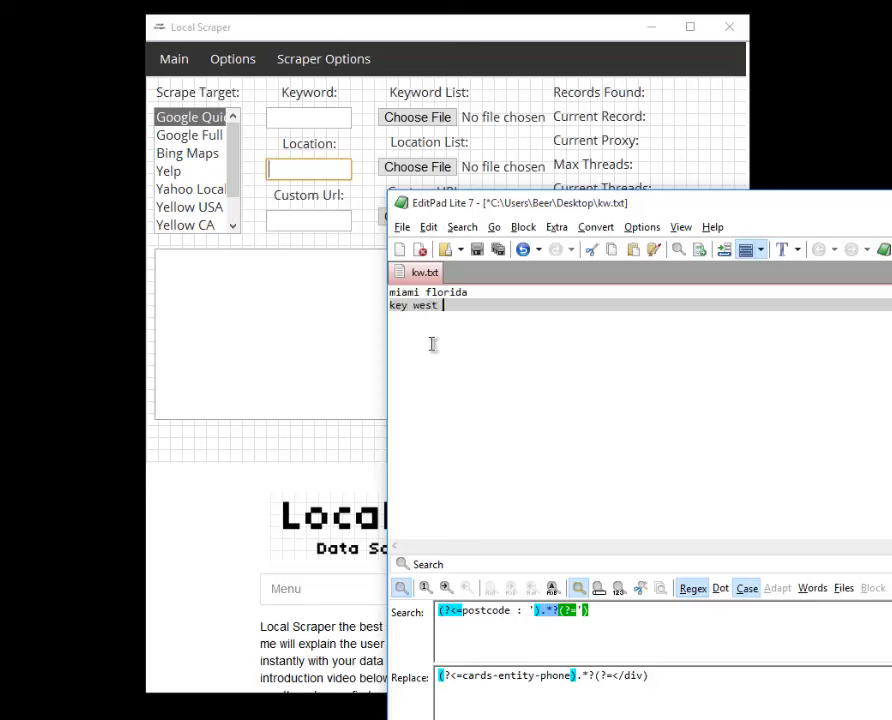
key("Return")
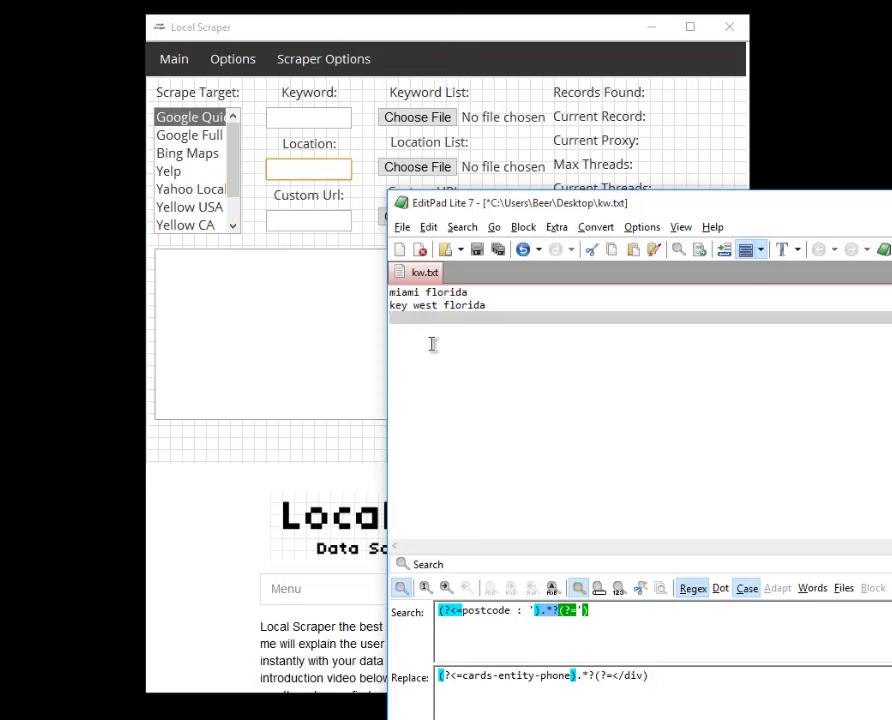
type("90210")
left_click_drag(474, 210, 228, 203)
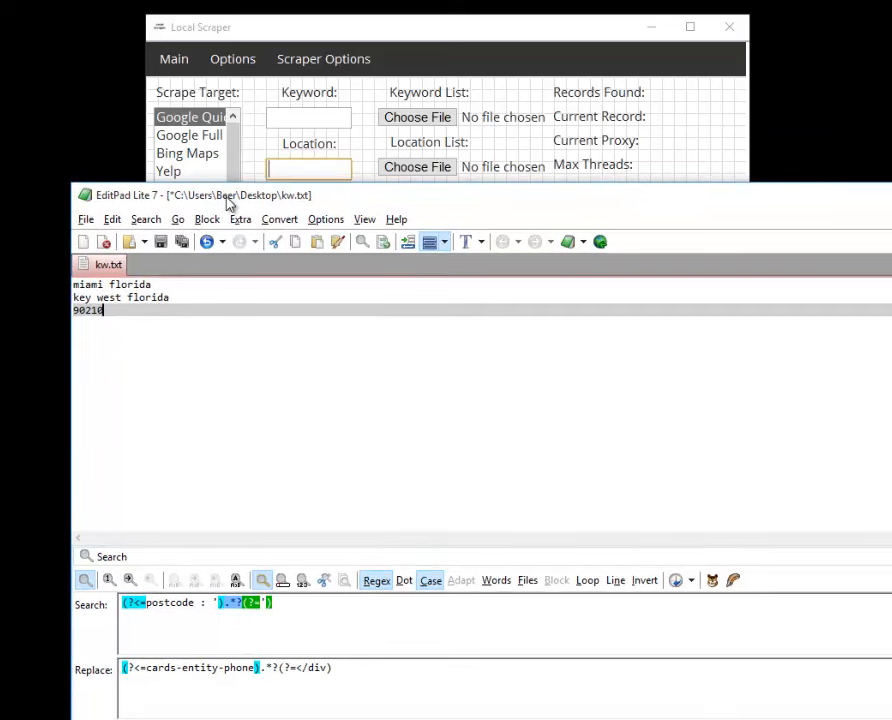
Compare the location lines in kw.txt with the keyword and location list file inputs in Local Scraper.
left_click(532, 58)
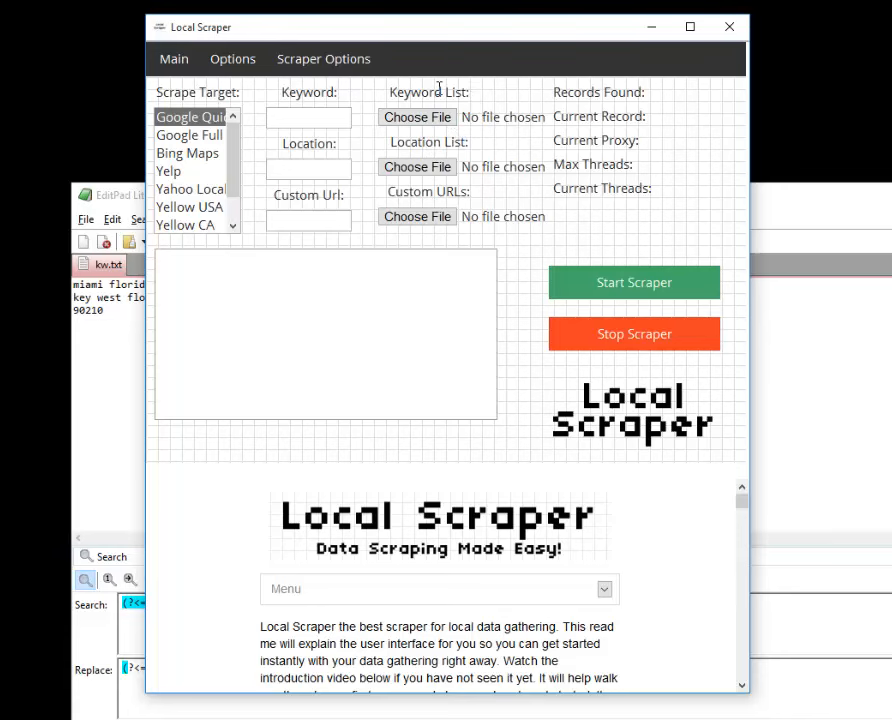
left_click(130, 345)
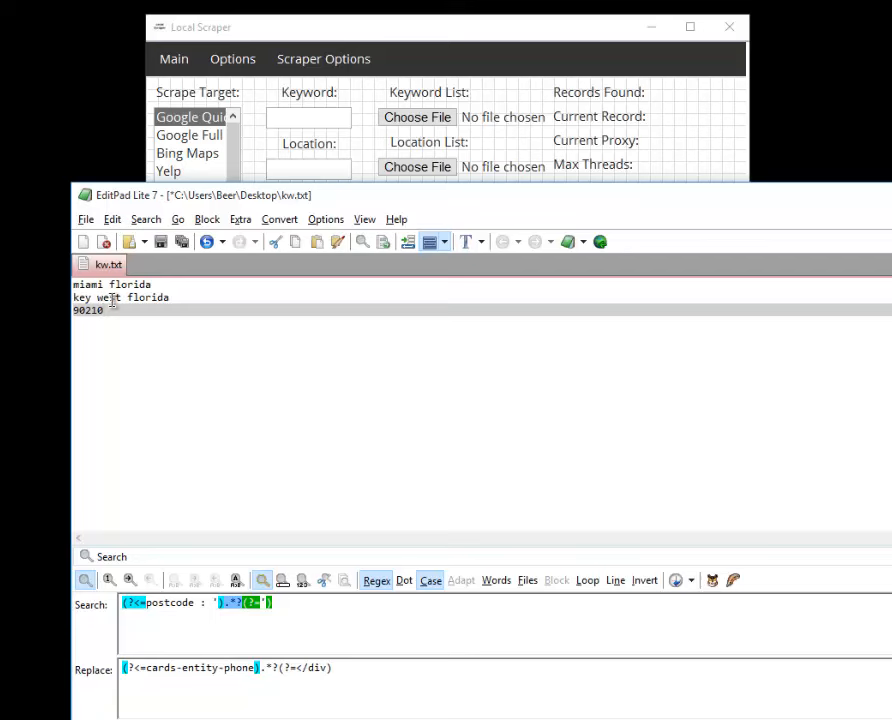
left_click(494, 104)
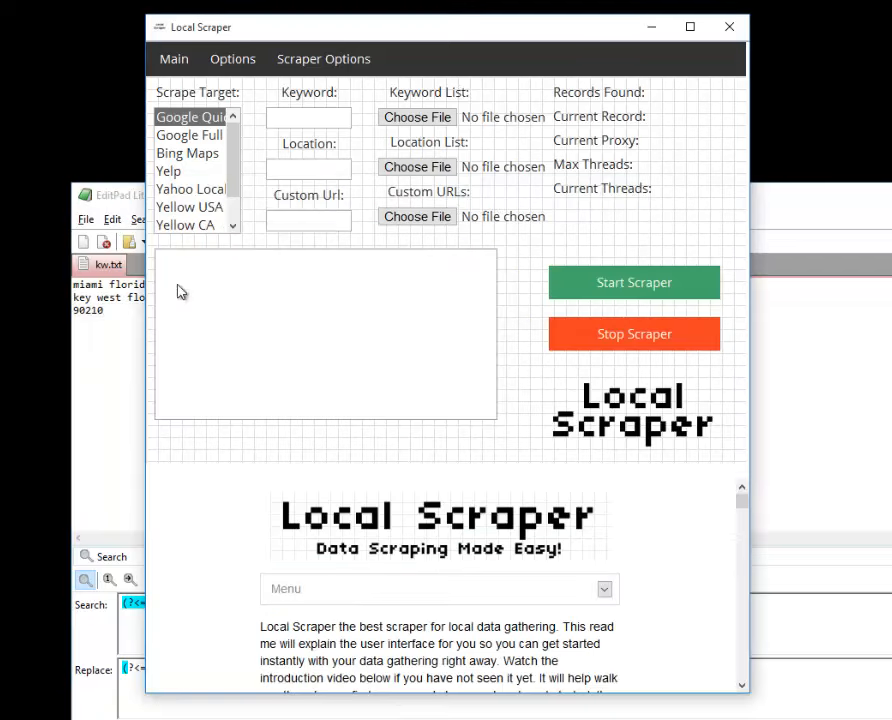
left_click(130, 325)
left_click(475, 76)
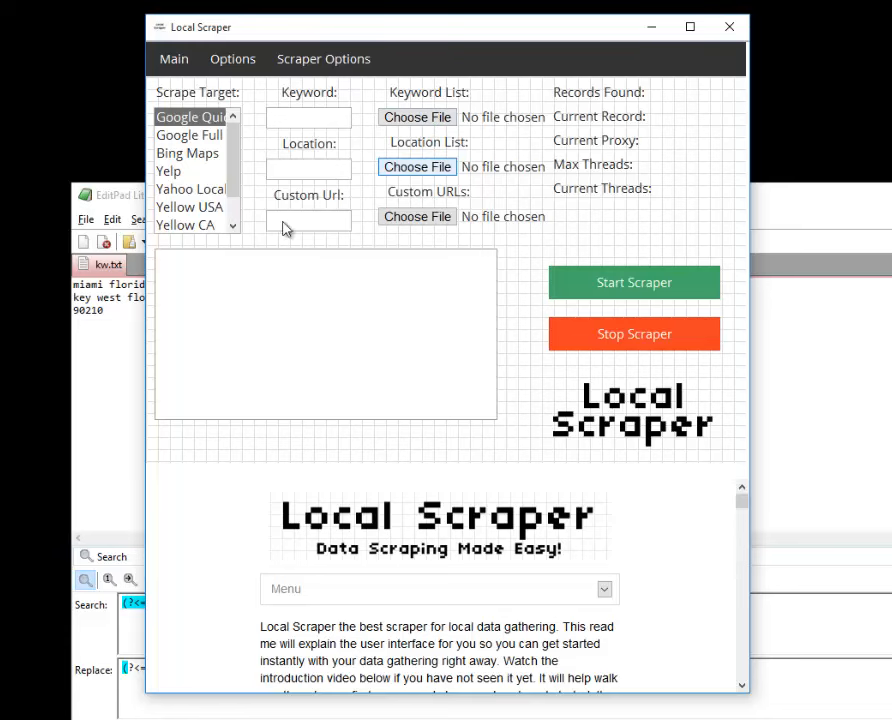
Replace the miami florida and key west florida lines in kw.txt with two 90210 lines.
left_click(131, 308)
left_click(169, 297)
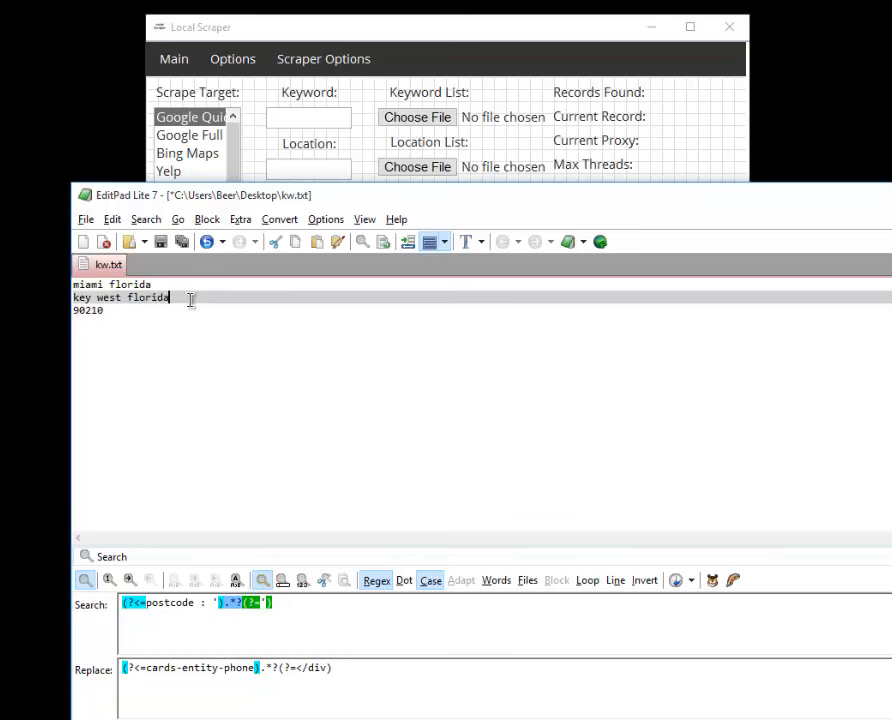
left_click_drag(169, 297, 14, 289)
type("90210")
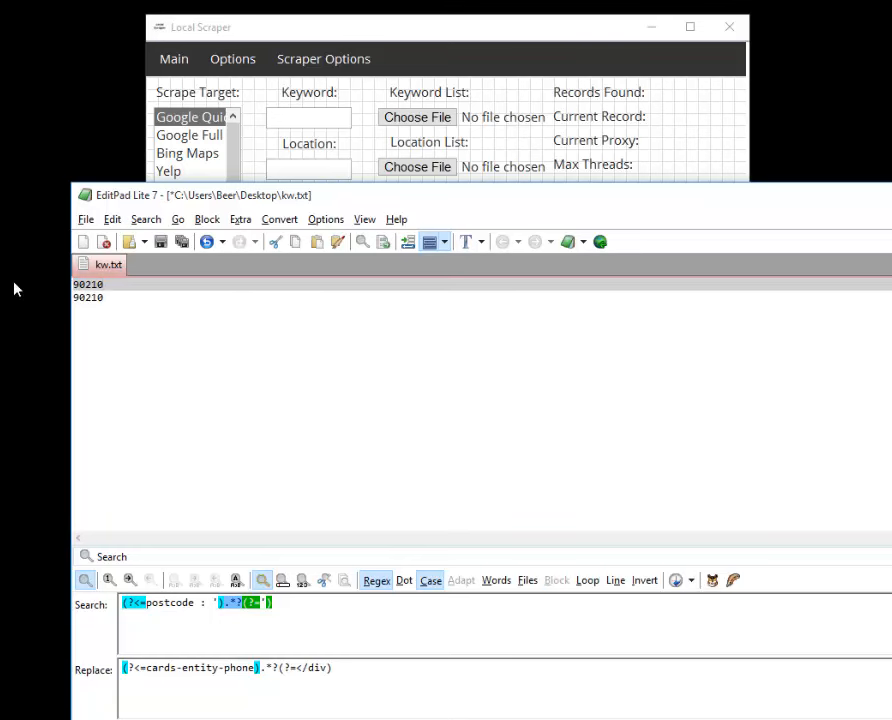
key("Return")
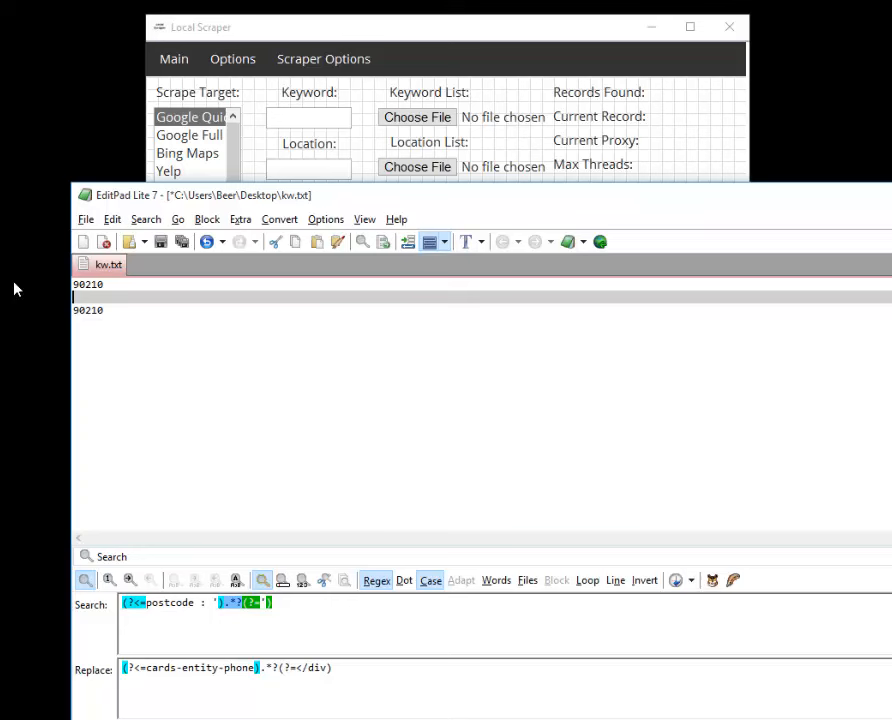
left_click(128, 310)
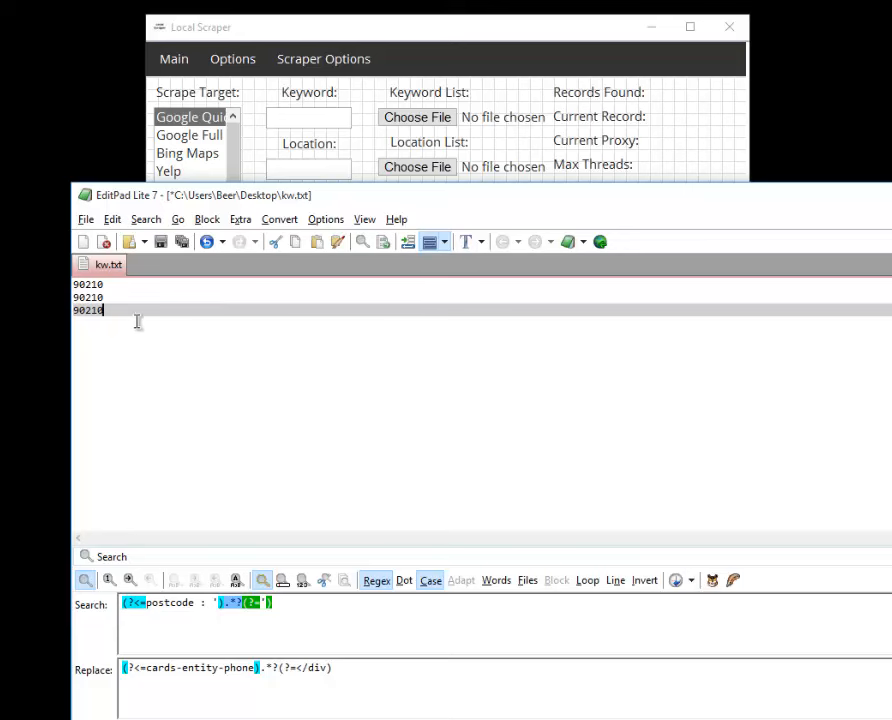
Return to Local Scraper and alternate the scrape target between Google Full and Google Quick, ending on Bing Maps.
left_click(543, 145)
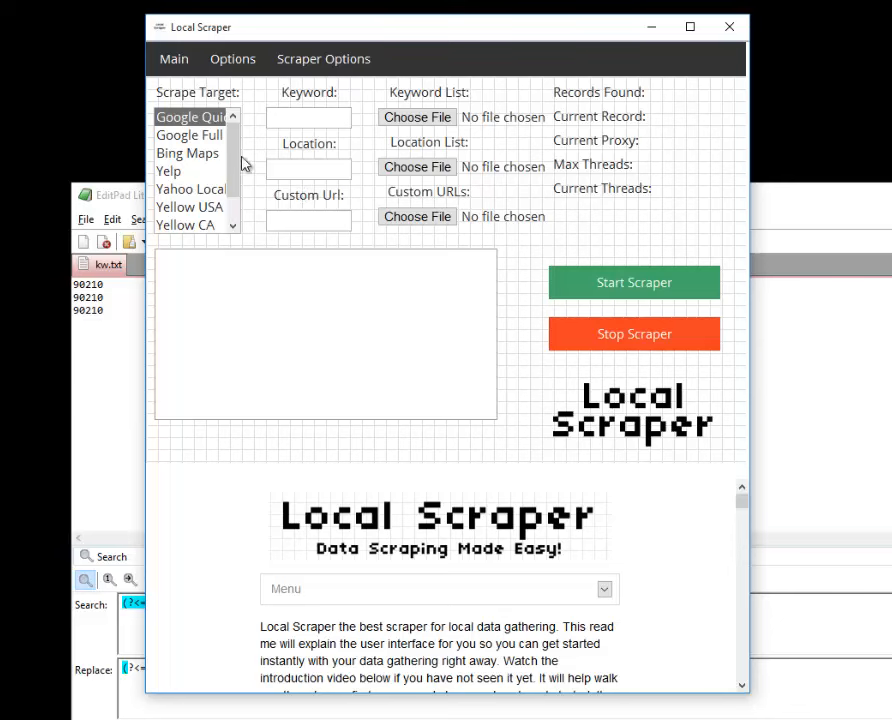
left_click(208, 133)
left_click(200, 119)
left_click(199, 136)
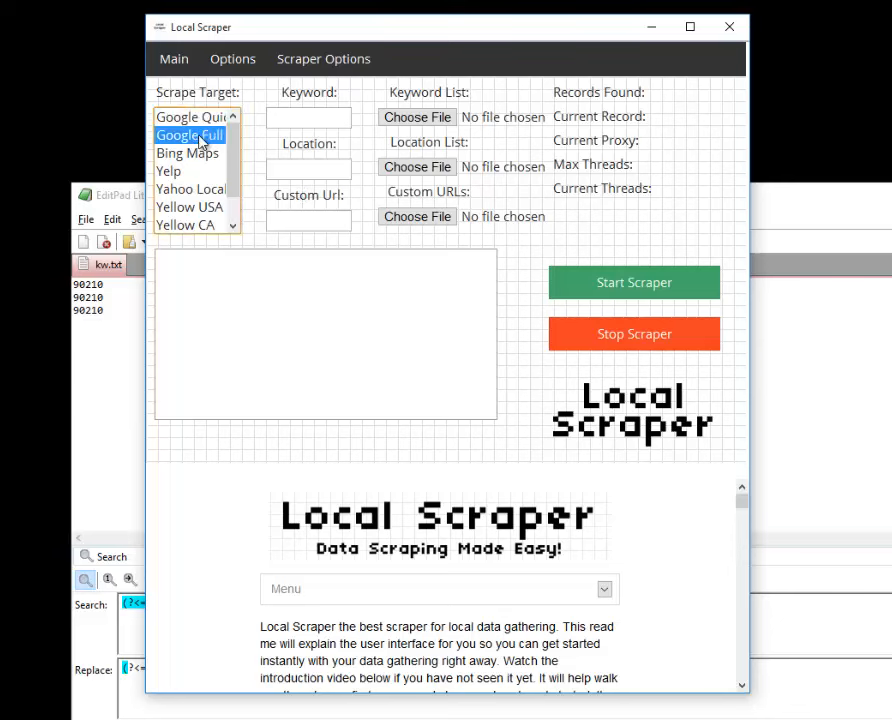
left_click(199, 118)
left_click(199, 136)
key("Down")
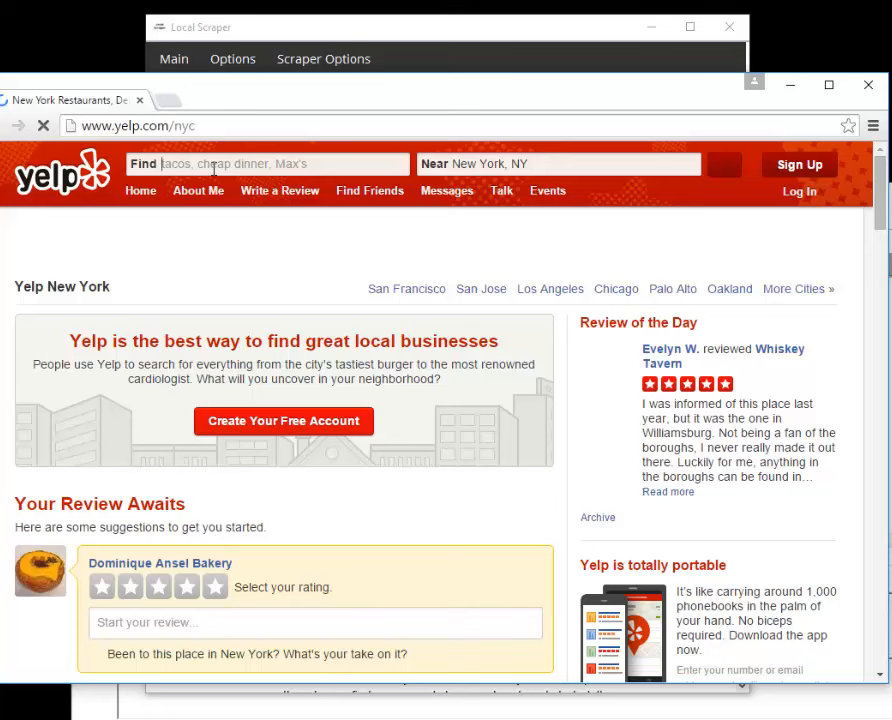
Search Yelp in the web browser for tacos near New York, NY.
left_click(213, 165)
type("tacos")
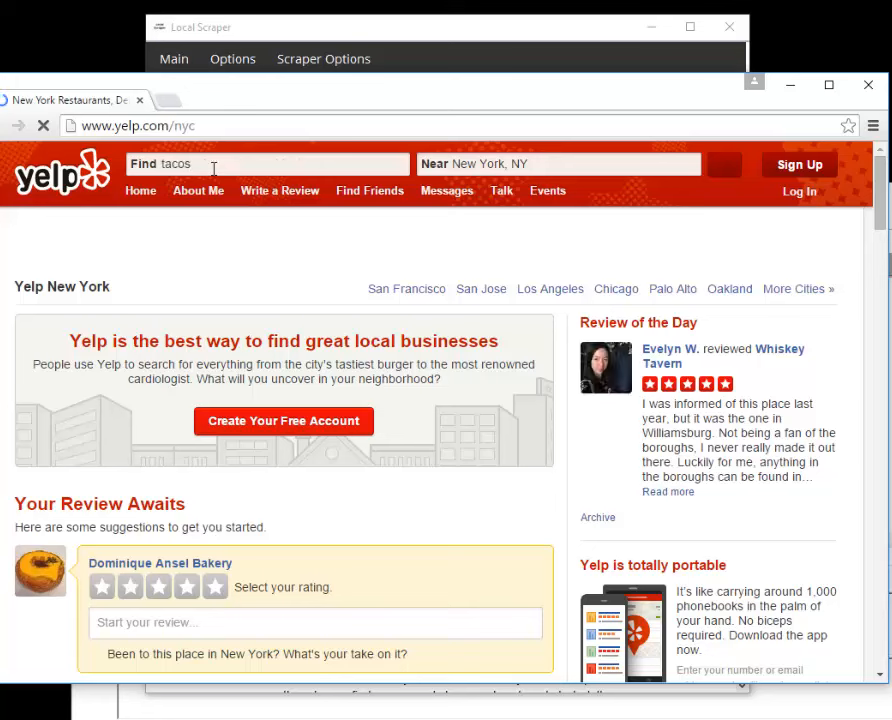
left_click_drag(242, 100, 272, 100)
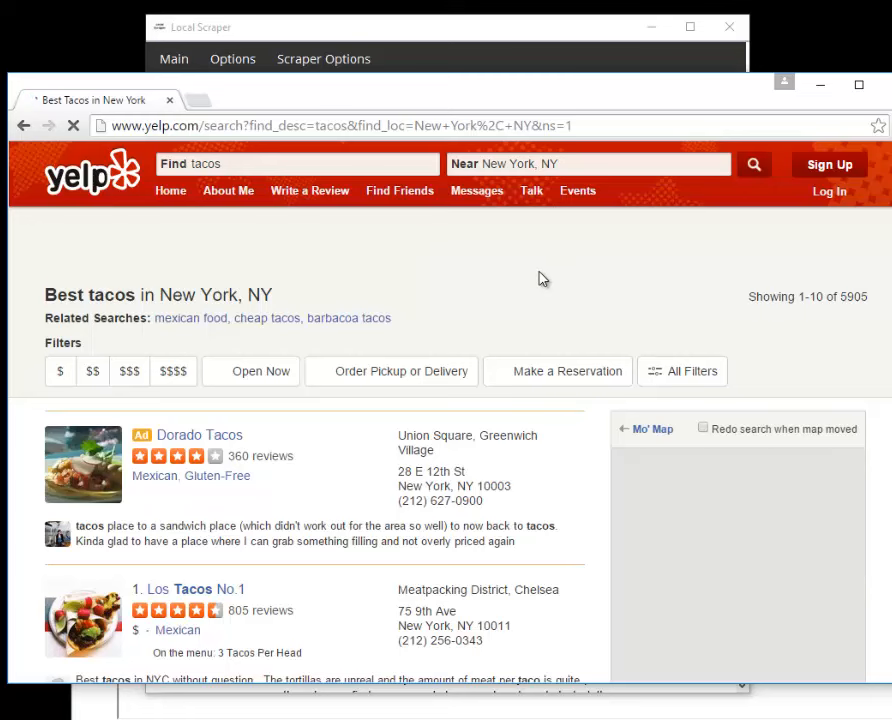
Filter the Yelp taco results to the Midtown West neighborhood and the $$ price range.
left_click(686, 373)
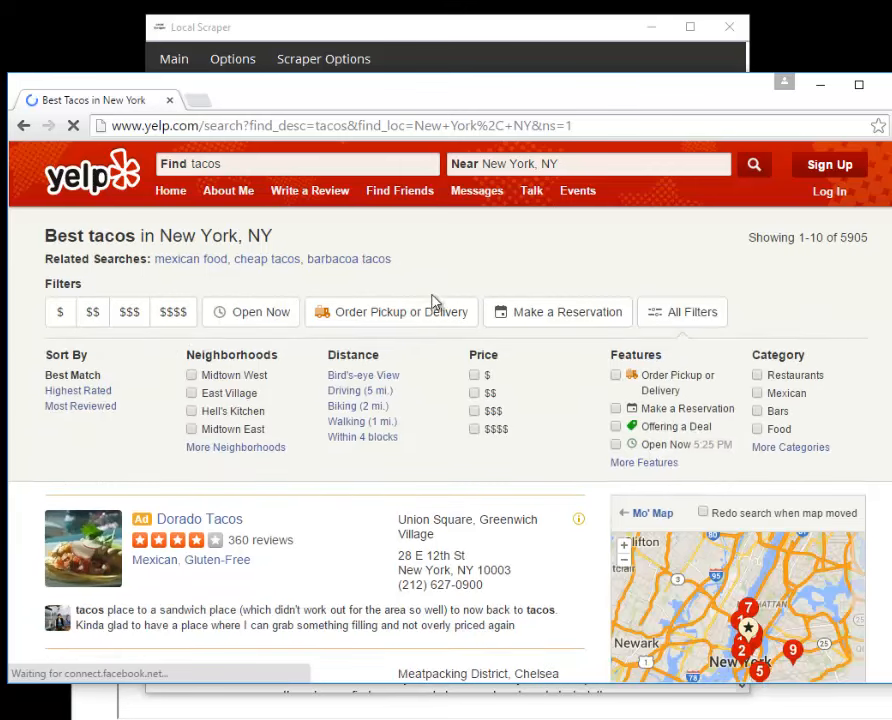
left_click(192, 375)
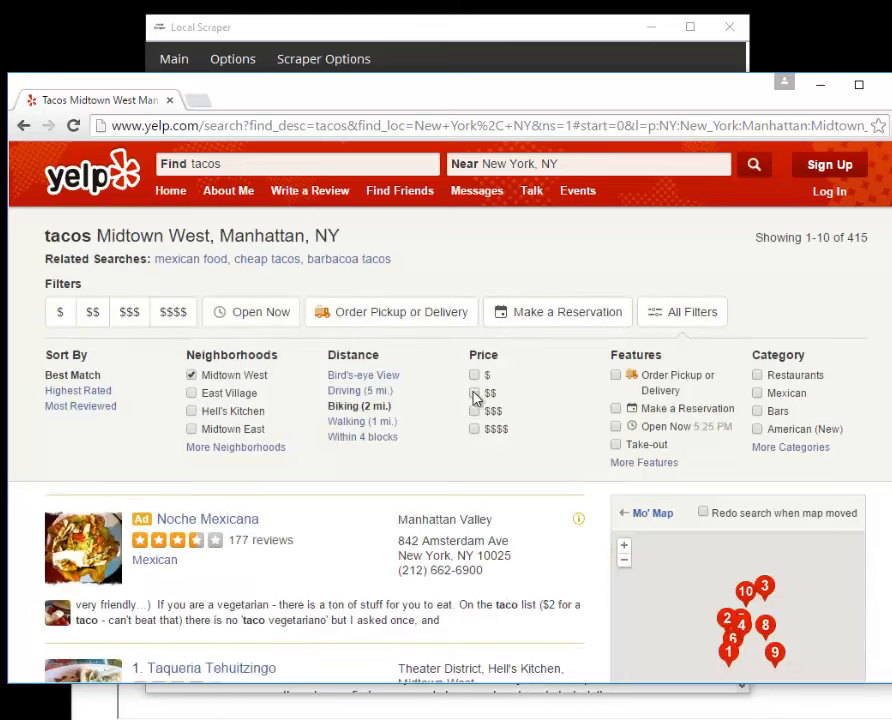
left_click(475, 393)
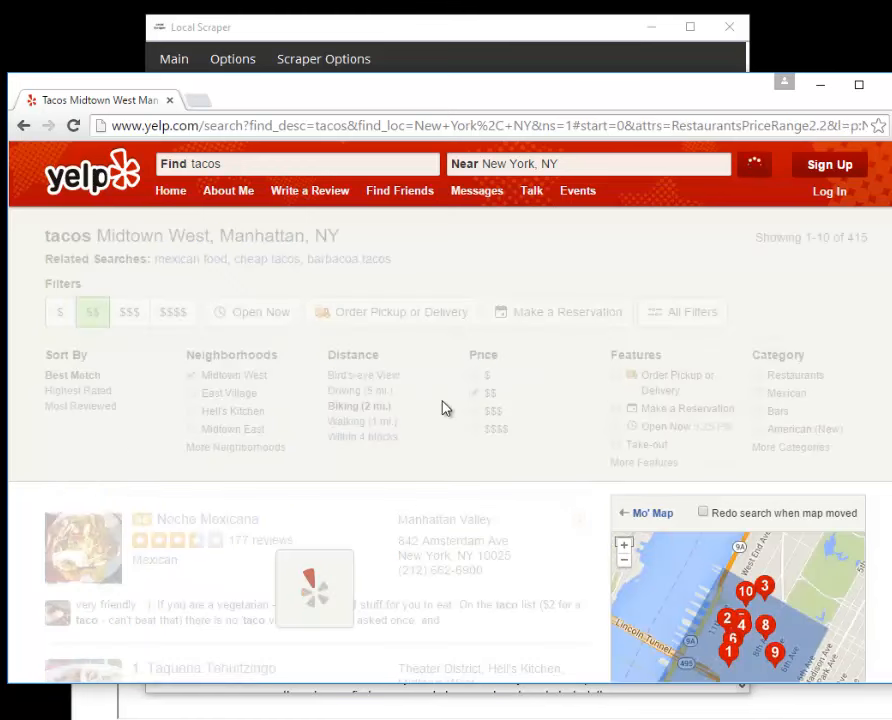
scroll(214, 612, "down", 5)
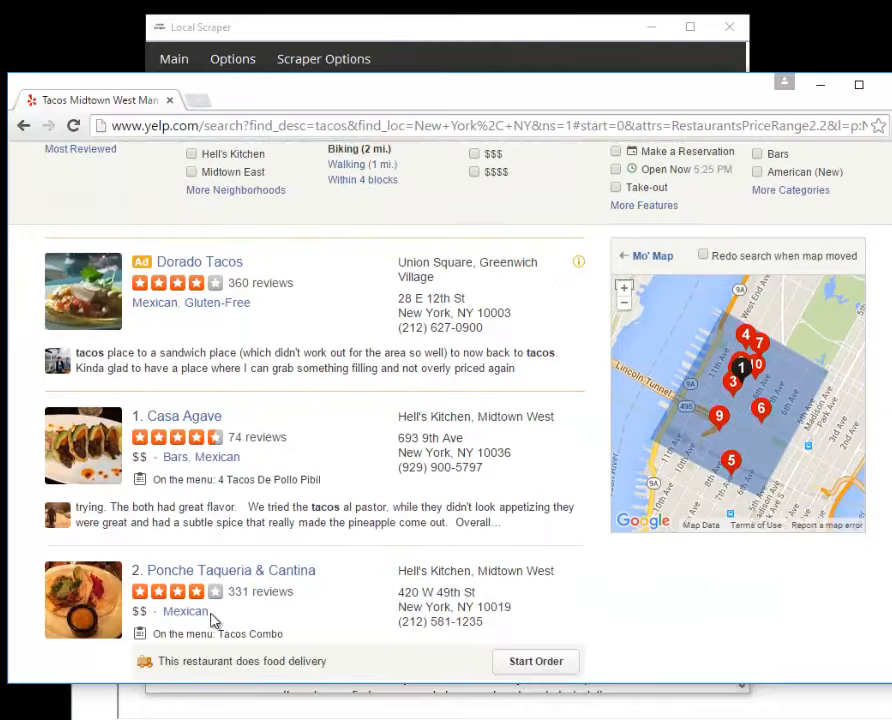
scroll(214, 617, "up", 5)
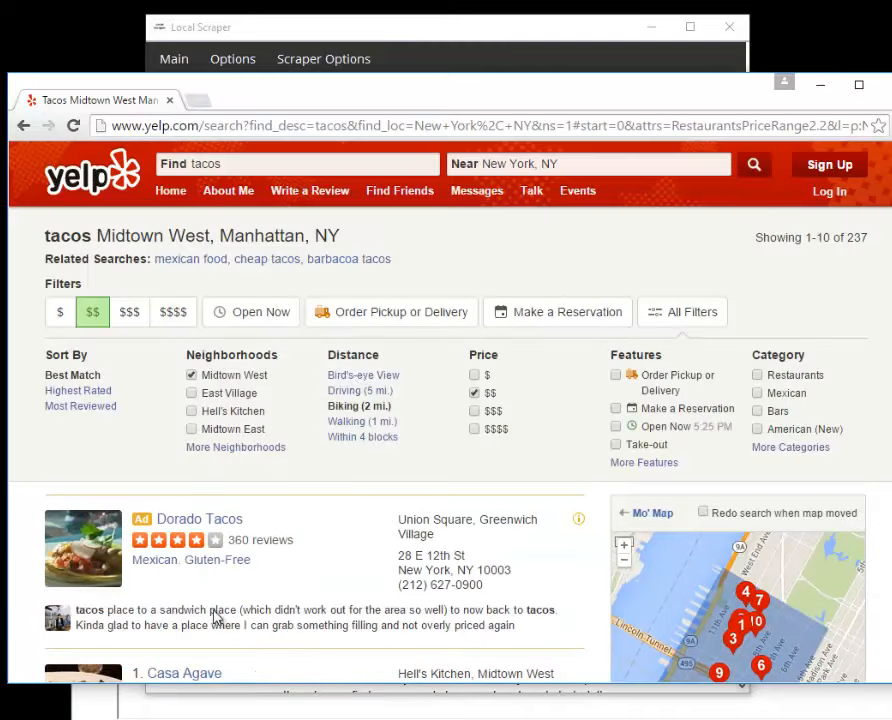
Copy the filtered Yelp search address into Local Scraper's custom URL and set the scrape target to Yelp.
left_click(432, 128)
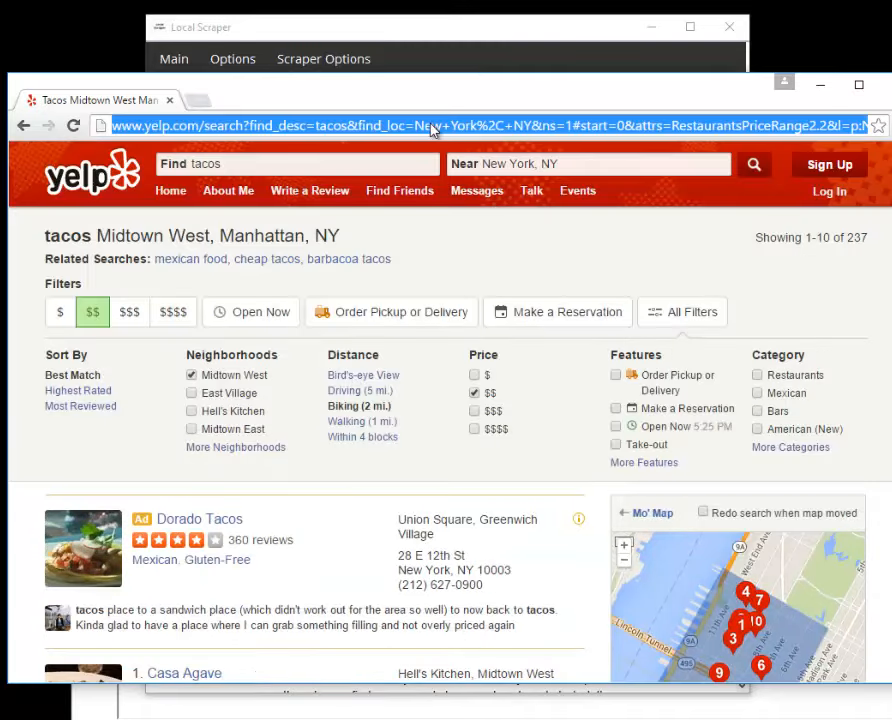
left_click(472, 44)
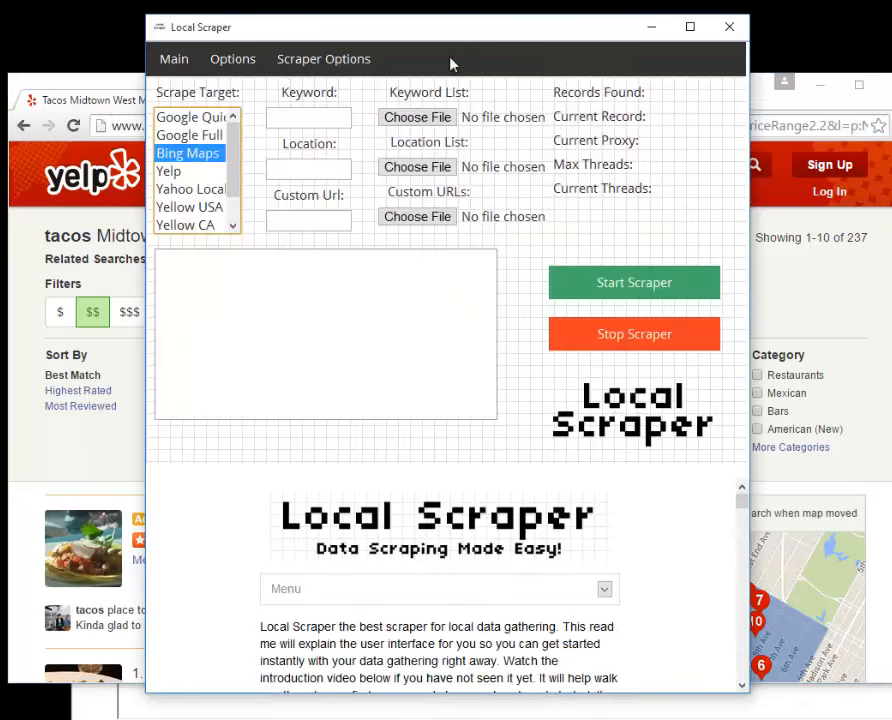
left_click(301, 221)
key("ctrl+v")
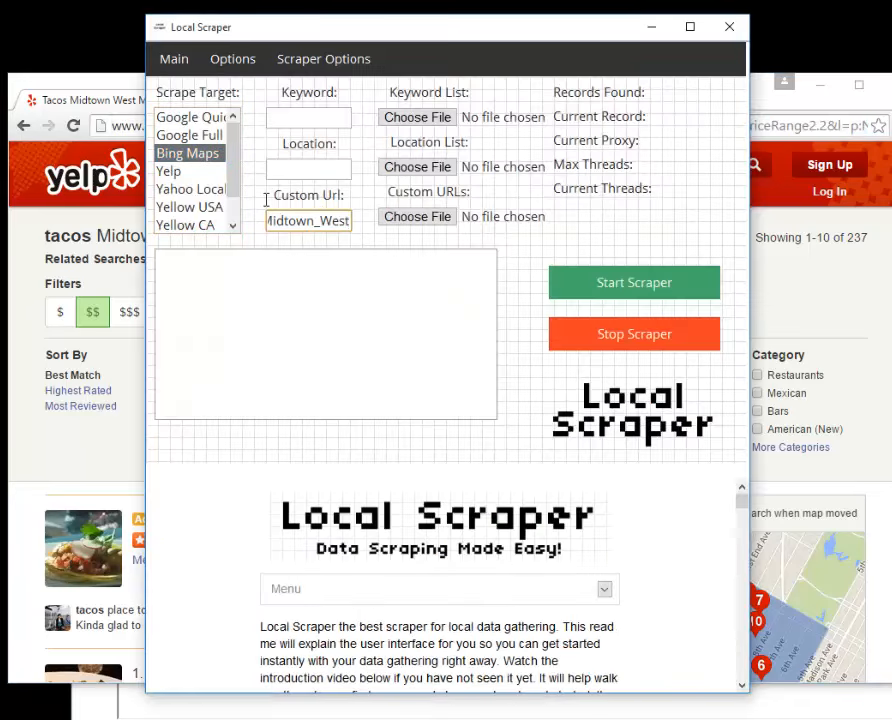
left_click(195, 172)
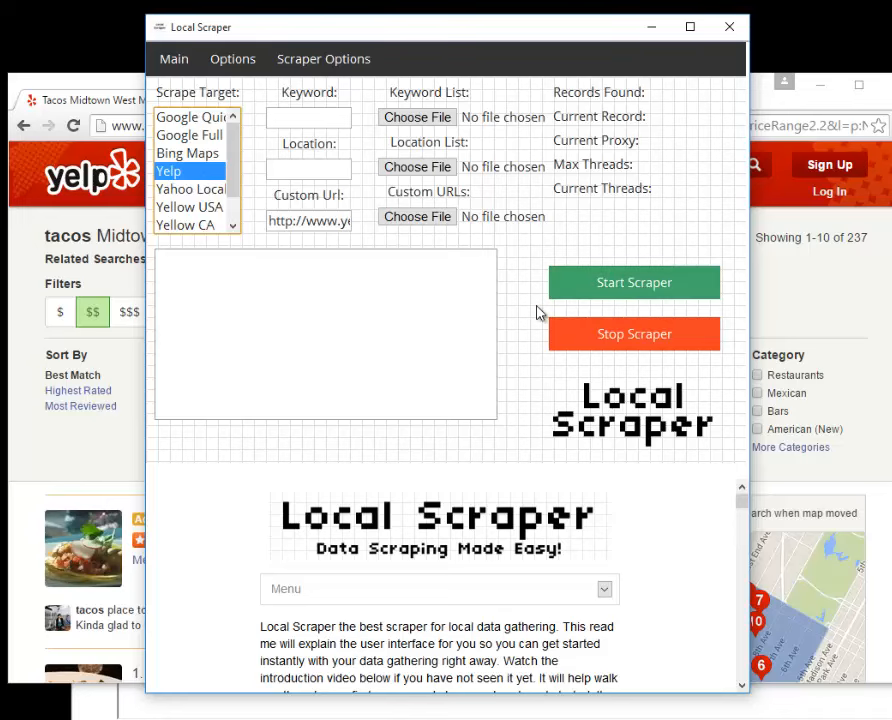
Review the filtered Yelp listings in the browser and the custom URL entry in Local Scraper.
left_click(800, 299)
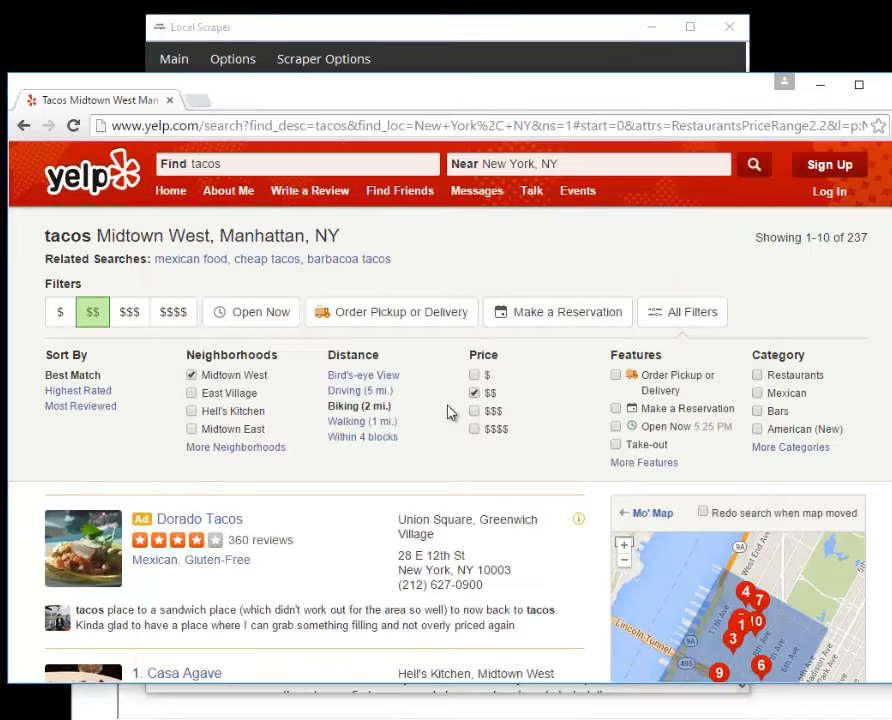
scroll(298, 506, "down", 2)
scroll(300, 520, "up", 1)
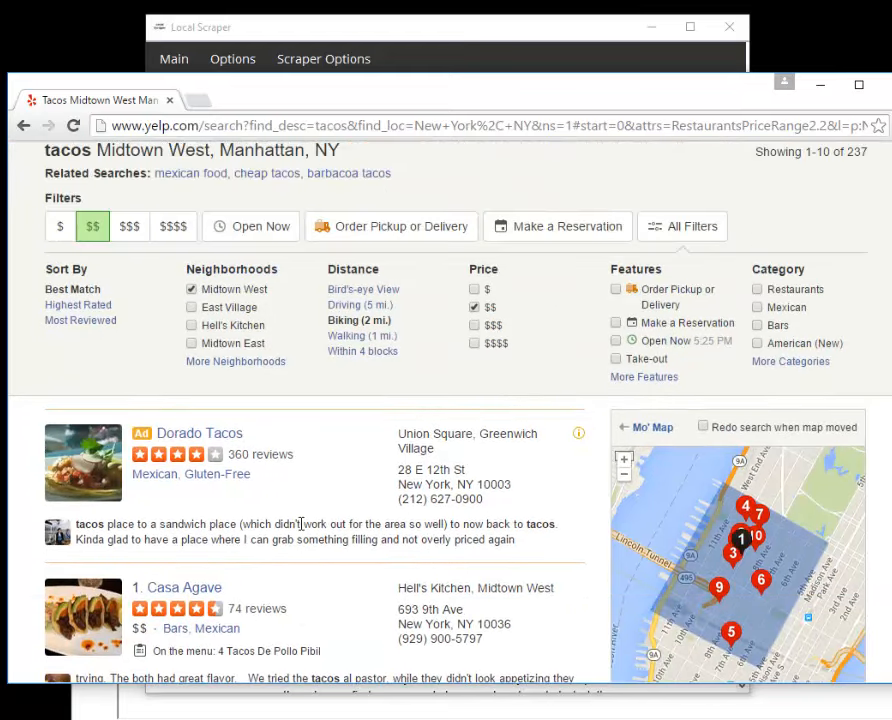
scroll(306, 516, "up", 2)
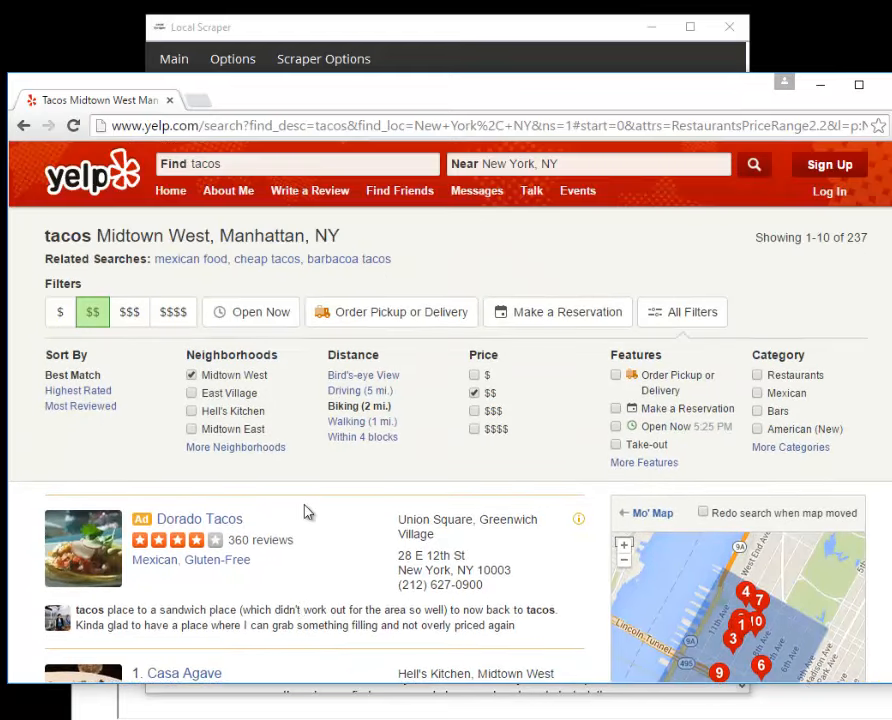
left_click(506, 37)
left_click(303, 220)
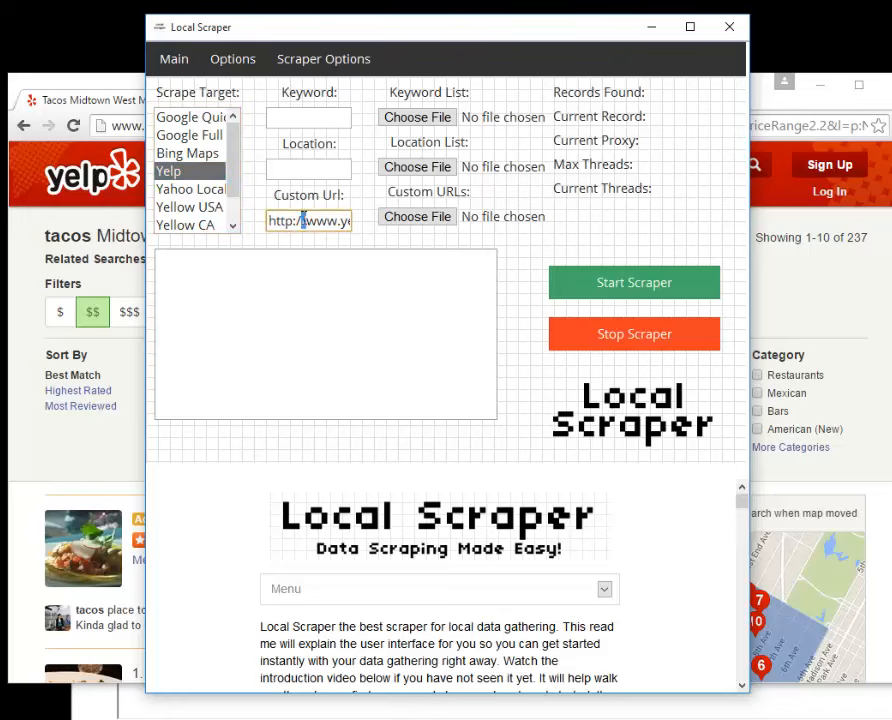
Examine the filtered Yelp search address and taco listings alongside Local Scraper's single-search fields.
left_click(94, 430)
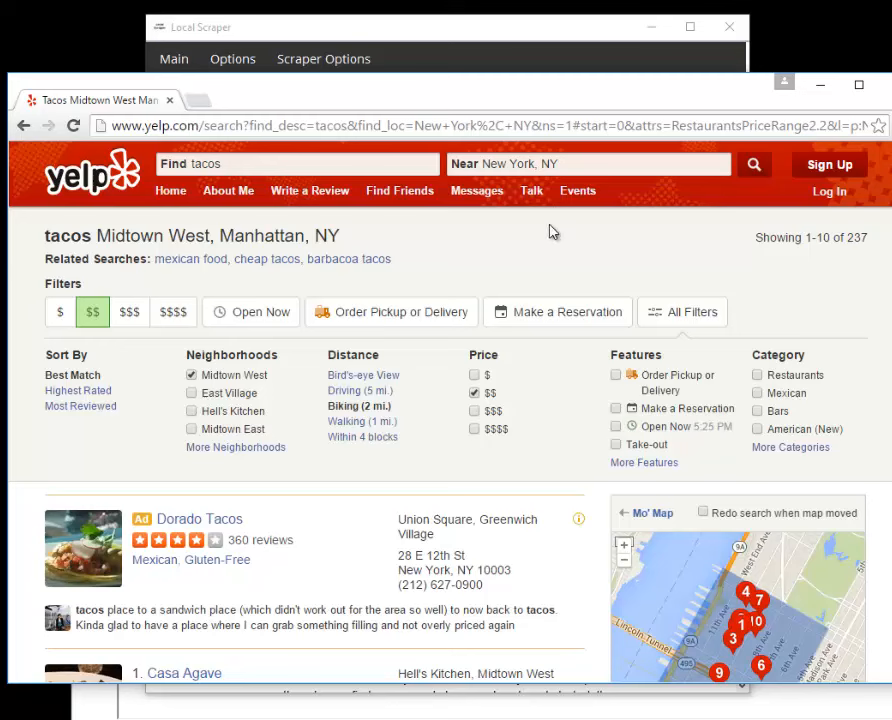
left_click(660, 126)
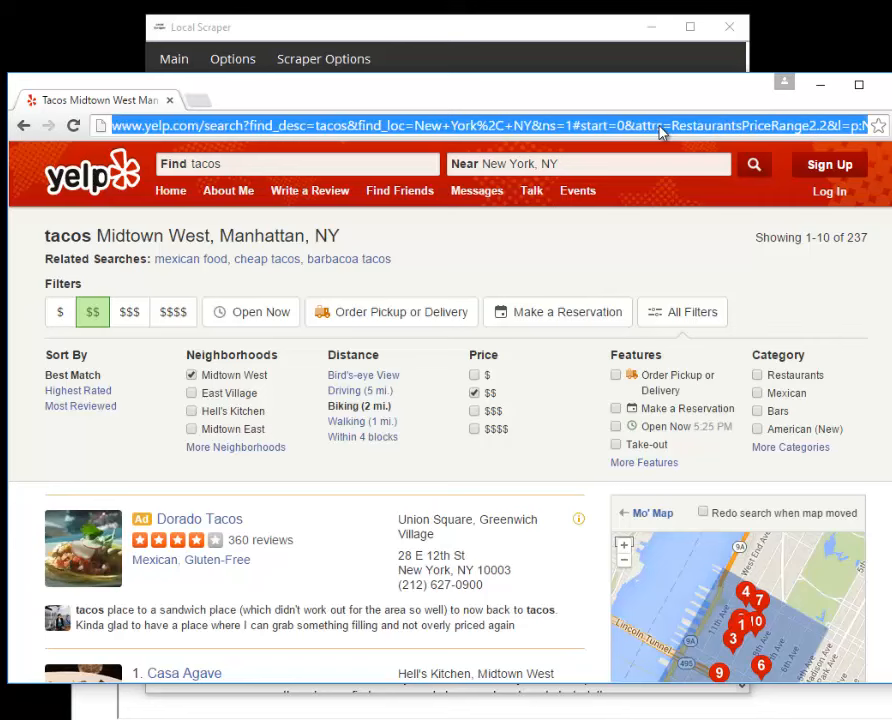
left_click(474, 392)
left_click(534, 126)
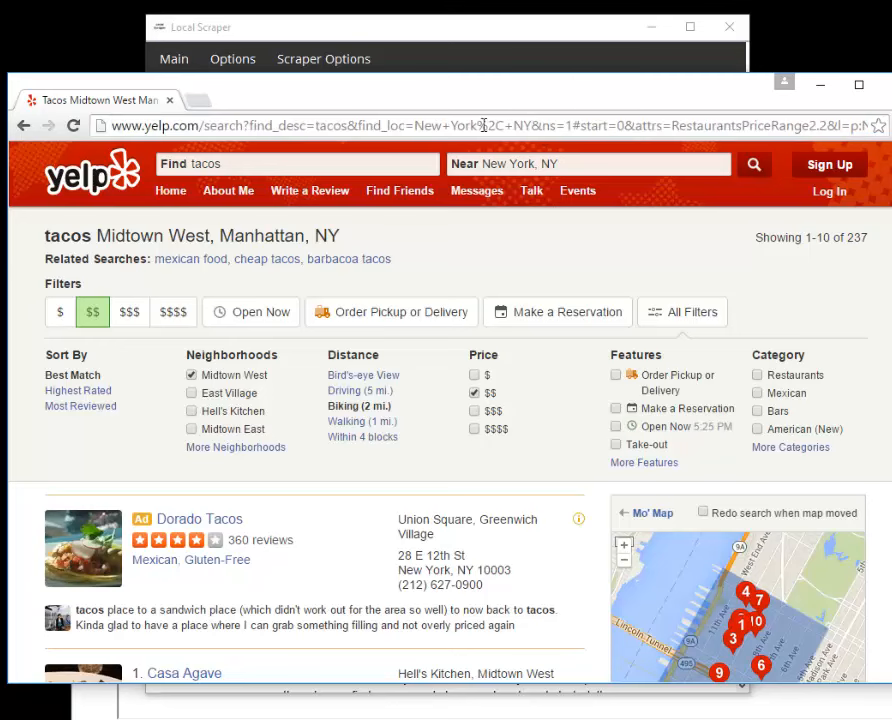
left_click_drag(531, 126, 108, 128)
left_click(328, 126)
left_click(438, 45)
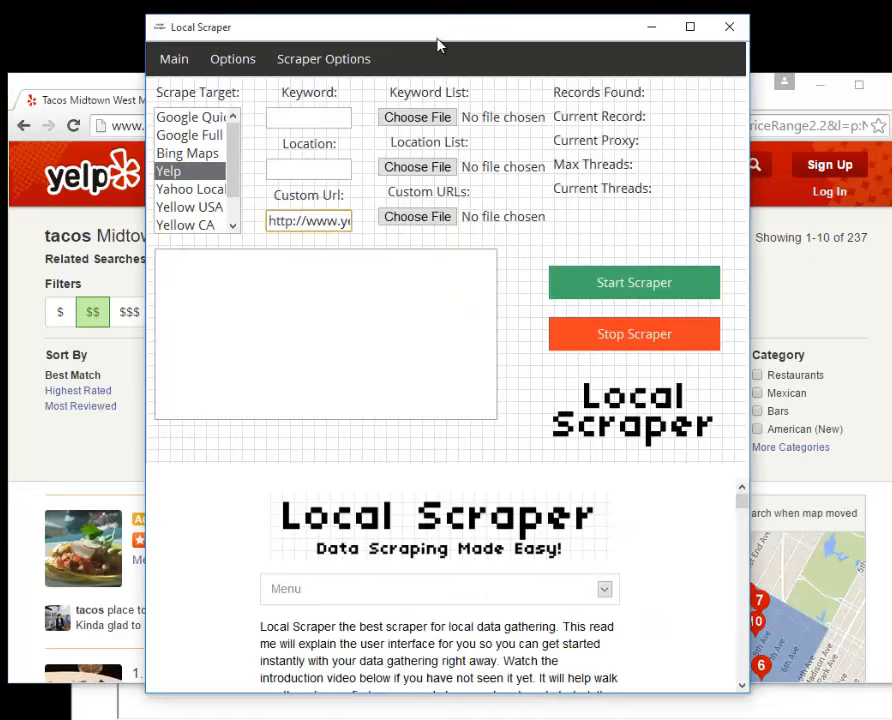
left_click(307, 116)
left_click(293, 172)
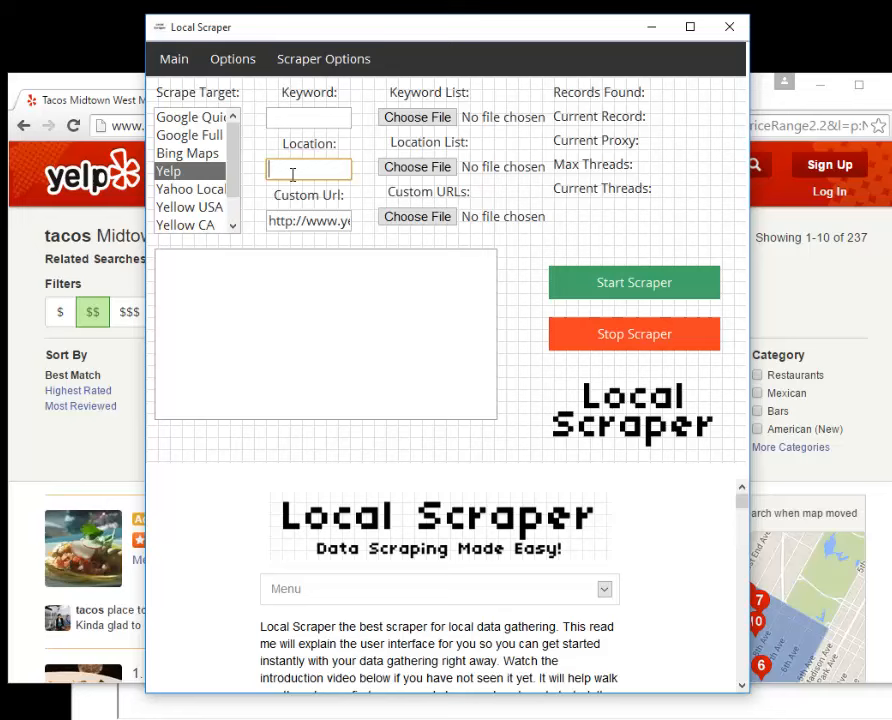
left_click(50, 240)
scroll(287, 540, "down", 1)
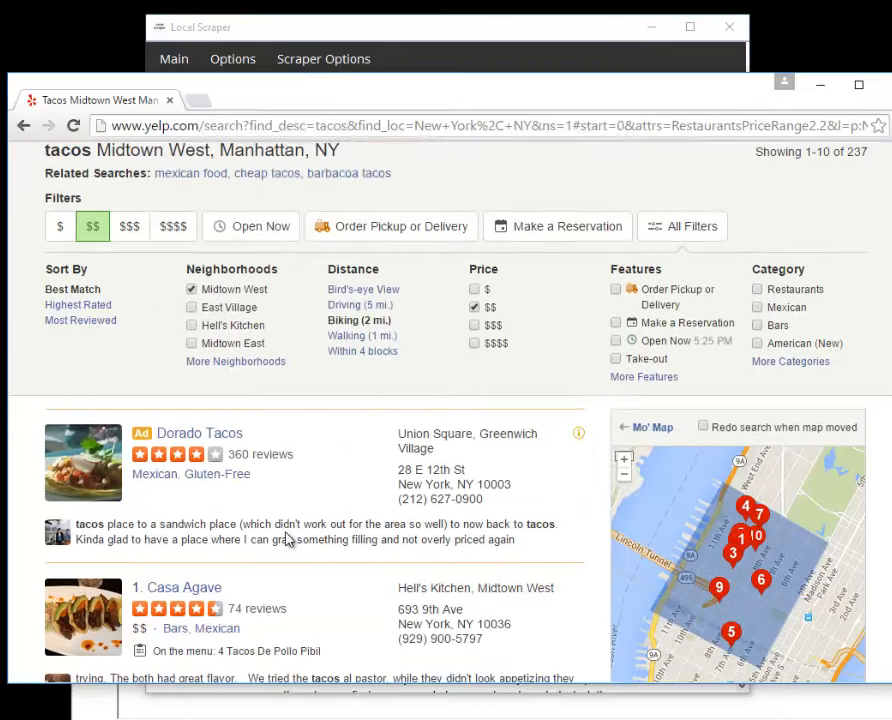
scroll(289, 539, "up", 1)
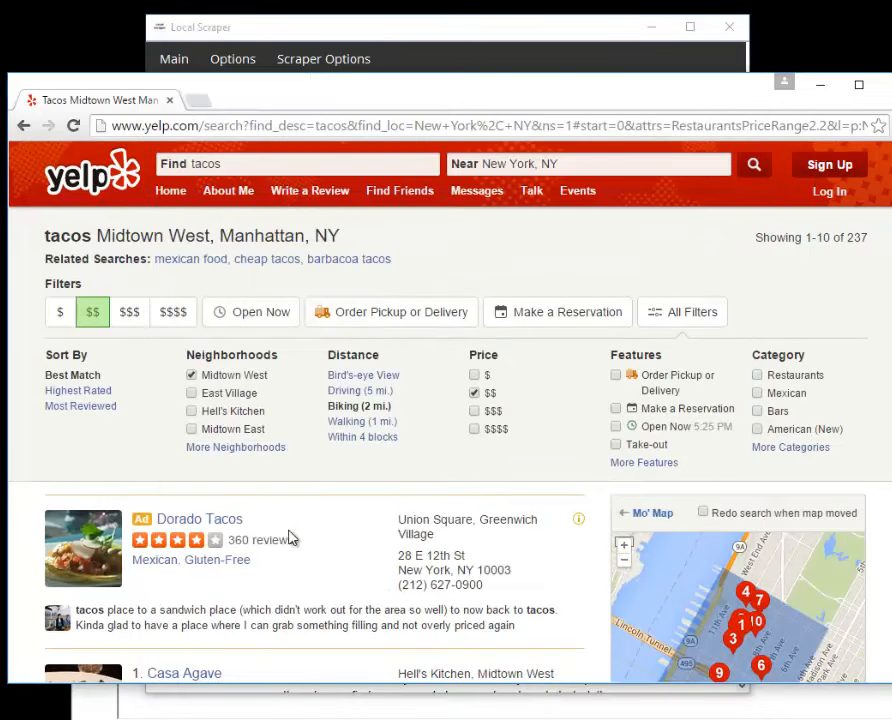
Remove the Midtown West filter from the Yelp results and clear the custom URL in Local Scraper.
left_click(191, 376)
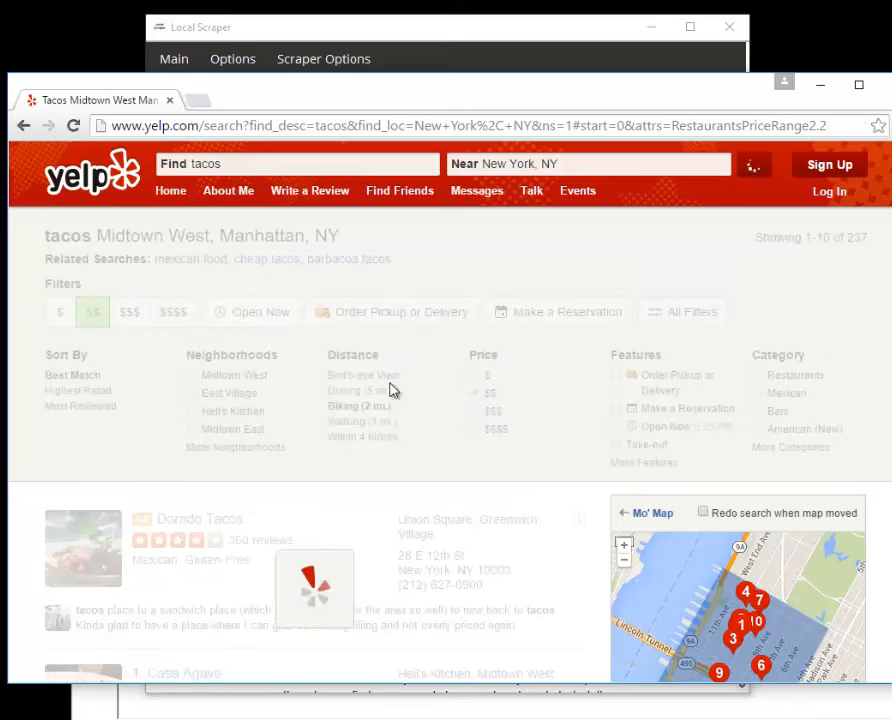
left_click(541, 29)
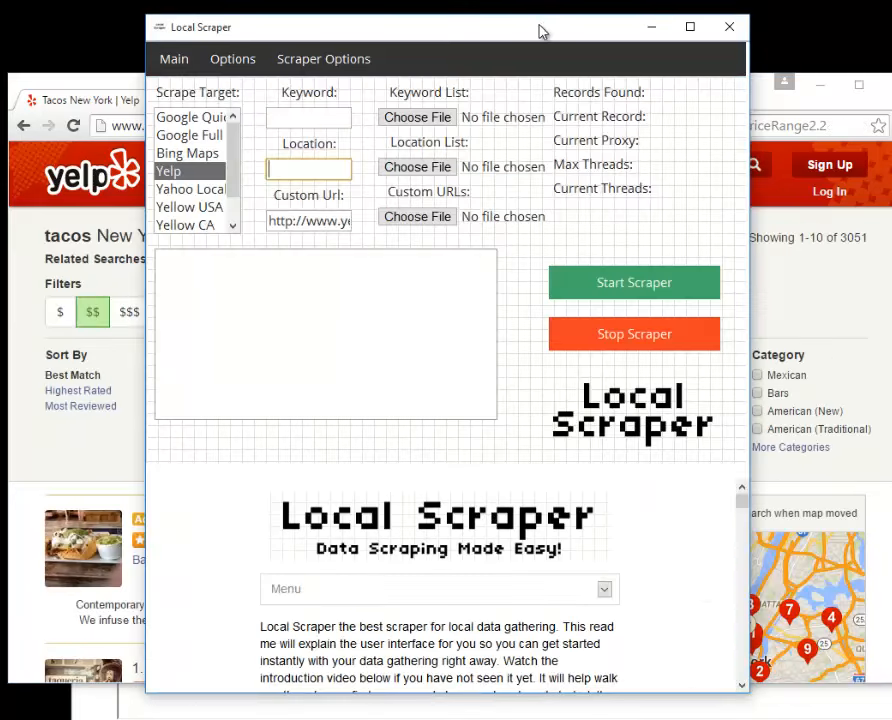
left_click(318, 220)
key("ctrl+a")
key("BackSpace")
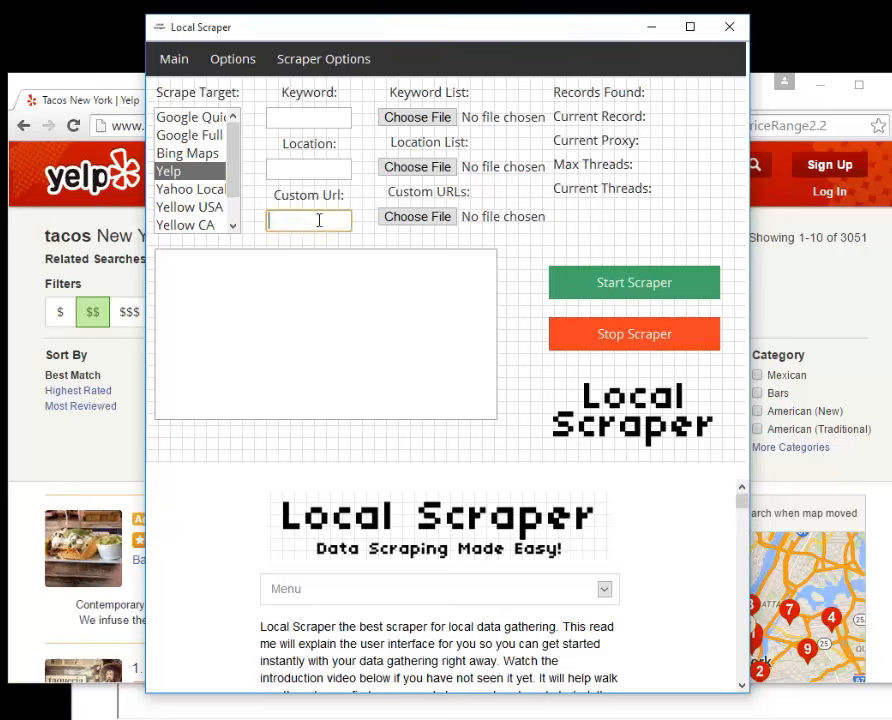
left_click(436, 219)
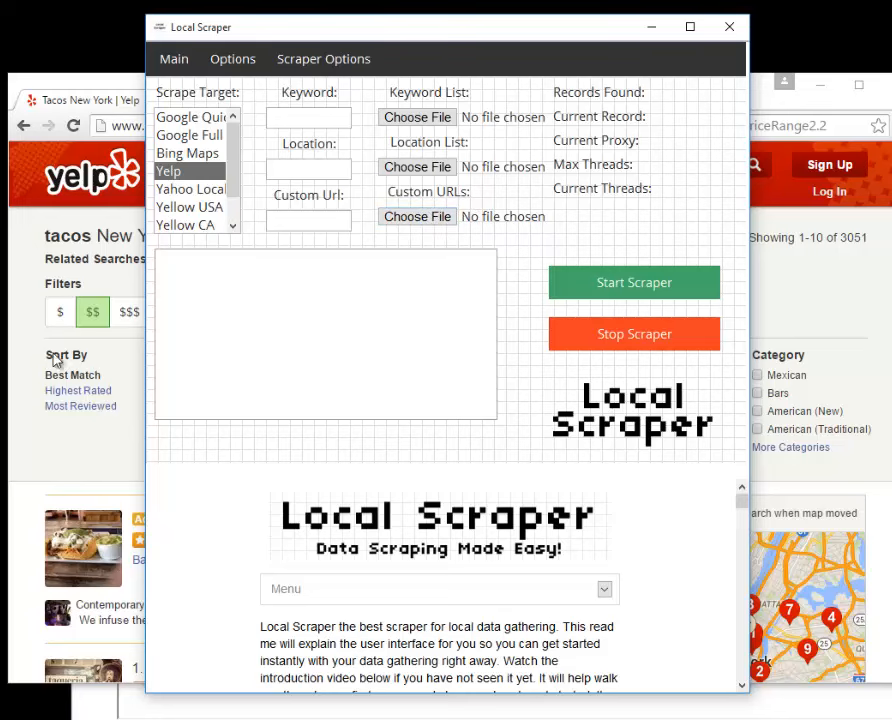
Copy the address of the $$ Yelp taco search and replace the contents of kw.txt in EditPad Lite with it.
left_click(37, 404)
key("ctrl+l")
key("ctrl+c")
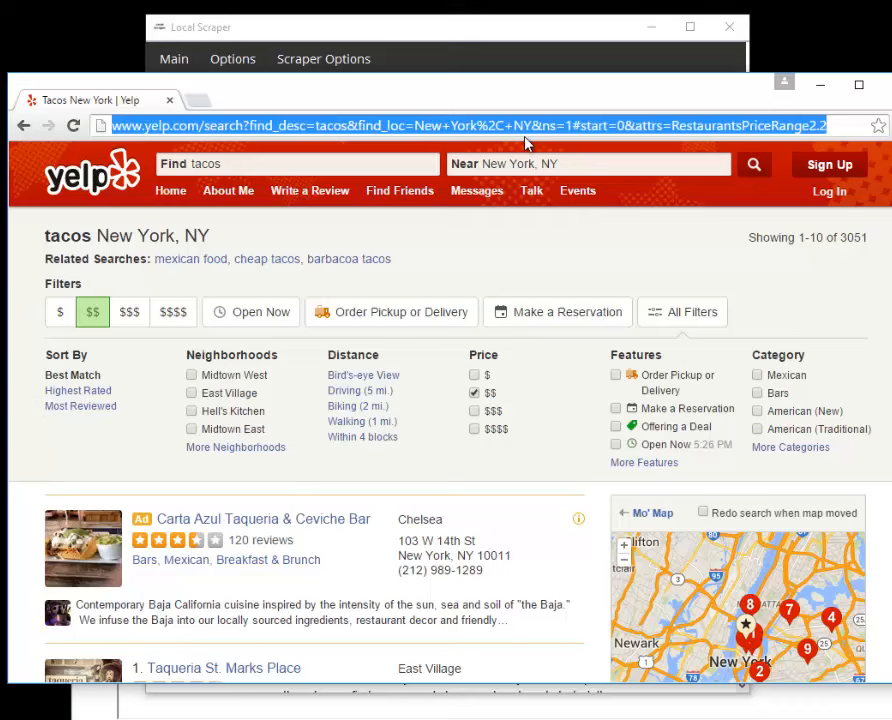
key("alt+Tab")
left_click_drag(144, 301, 13, 260)
key("Delete")
key("ctrl+a")
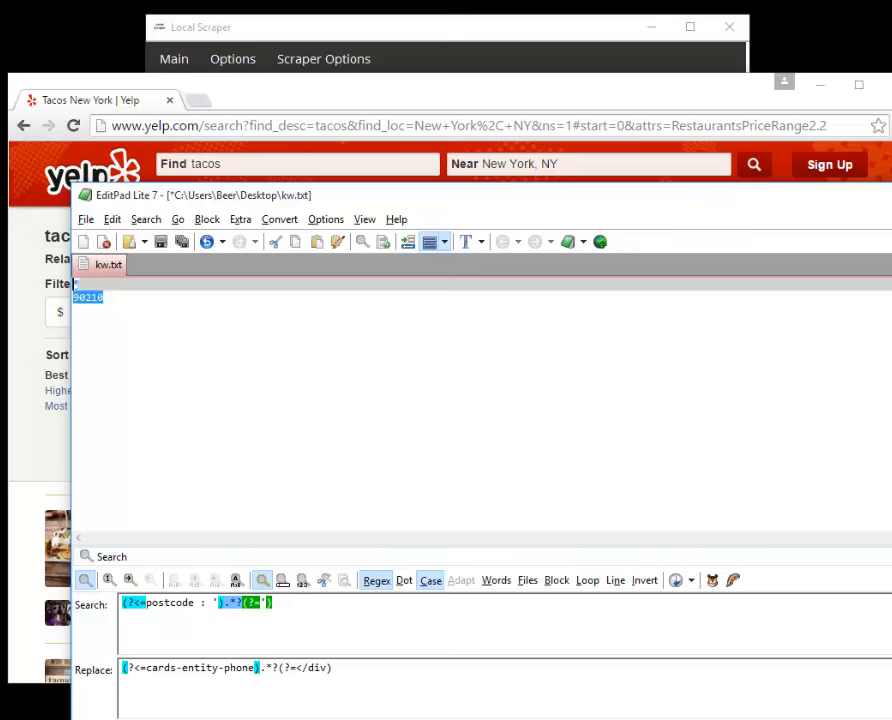
key("ctrl+v")
key("Return")
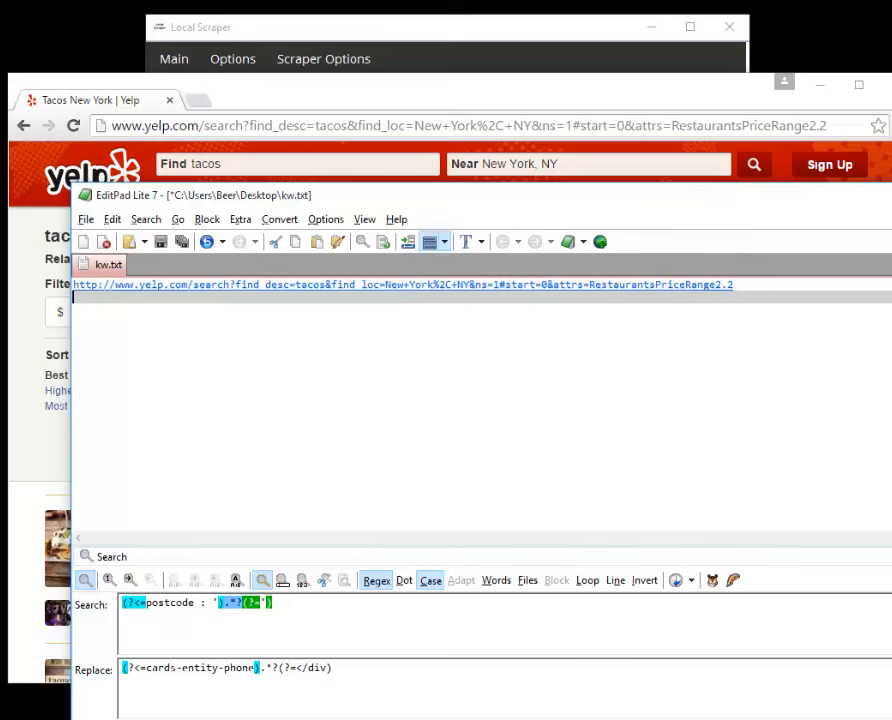
Add the $ price range to the Yelp filters and put that search address on the second line of kw.txt.
left_click(16, 364)
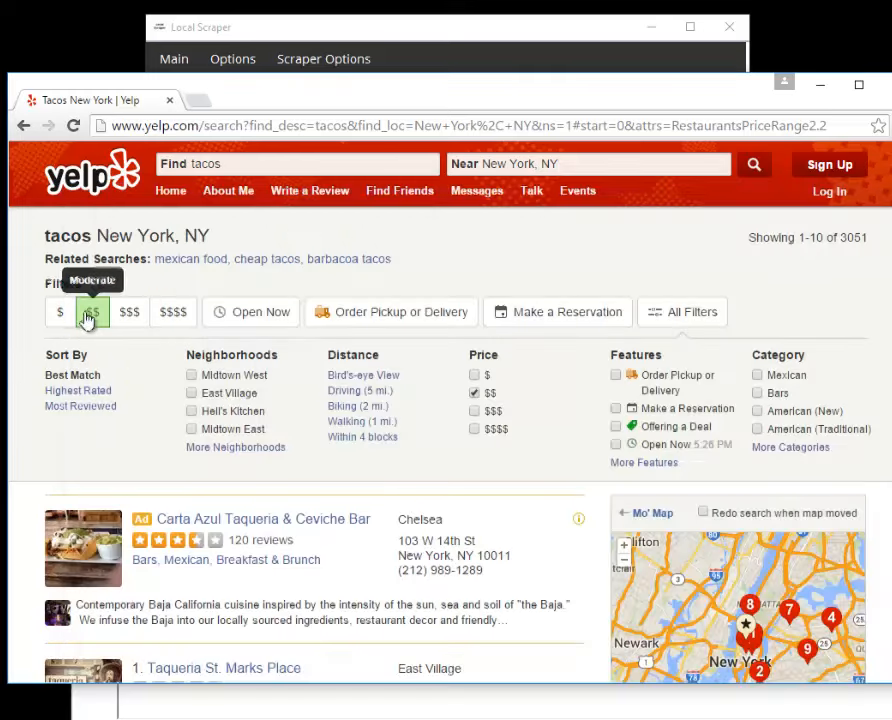
left_click(50, 318)
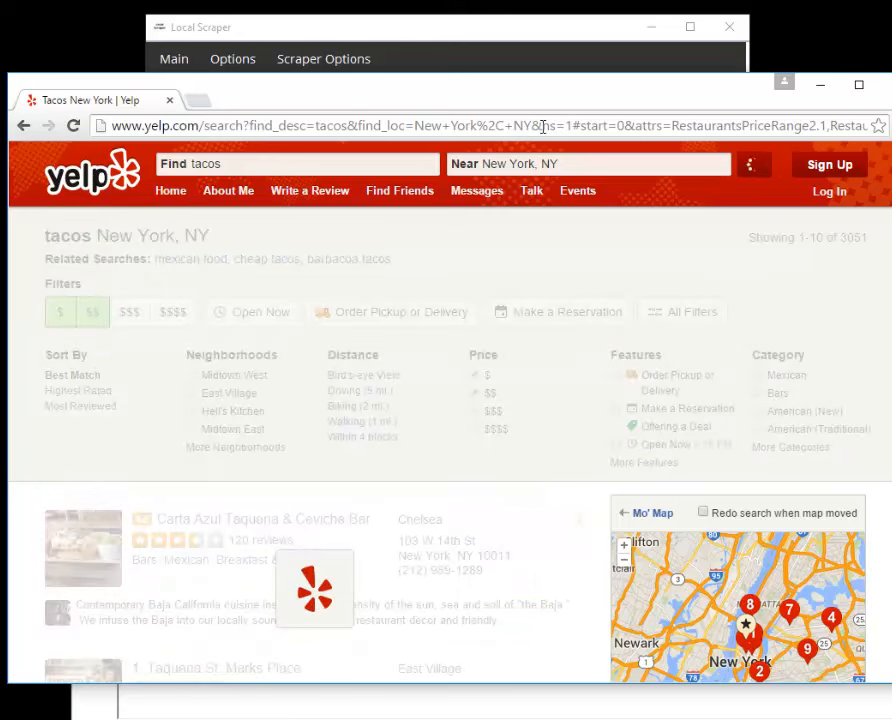
left_click(542, 127)
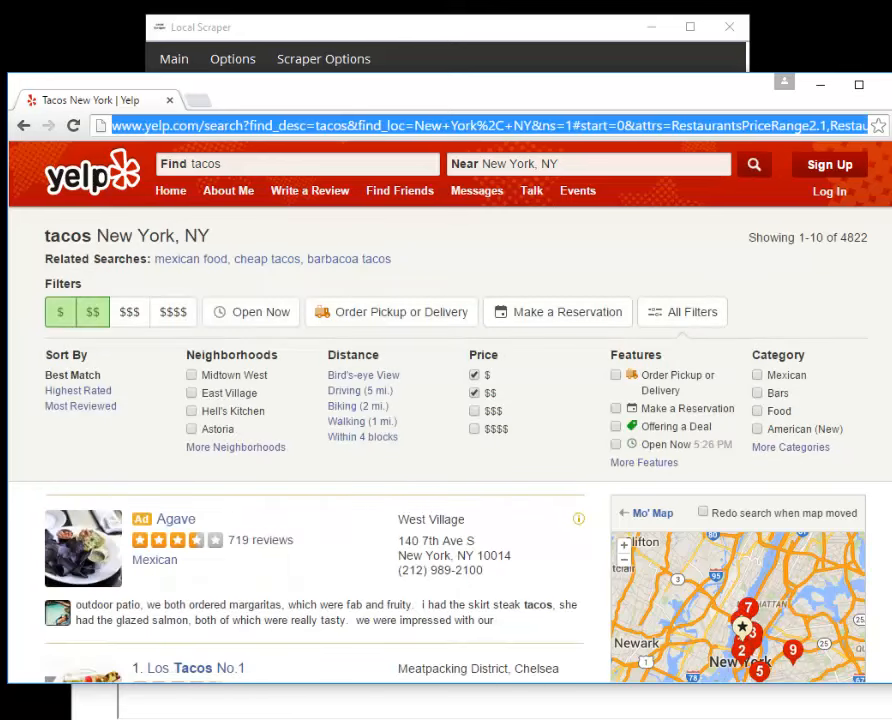
key("alt+Tab")
type("http://www.yelp.com/search?find_desc=tacos&find_loc=New+York%2C+NY&ns=1#start=0&attrs=RestaurantsPriceRange2.1,RestaurantsPriceRange2.2")
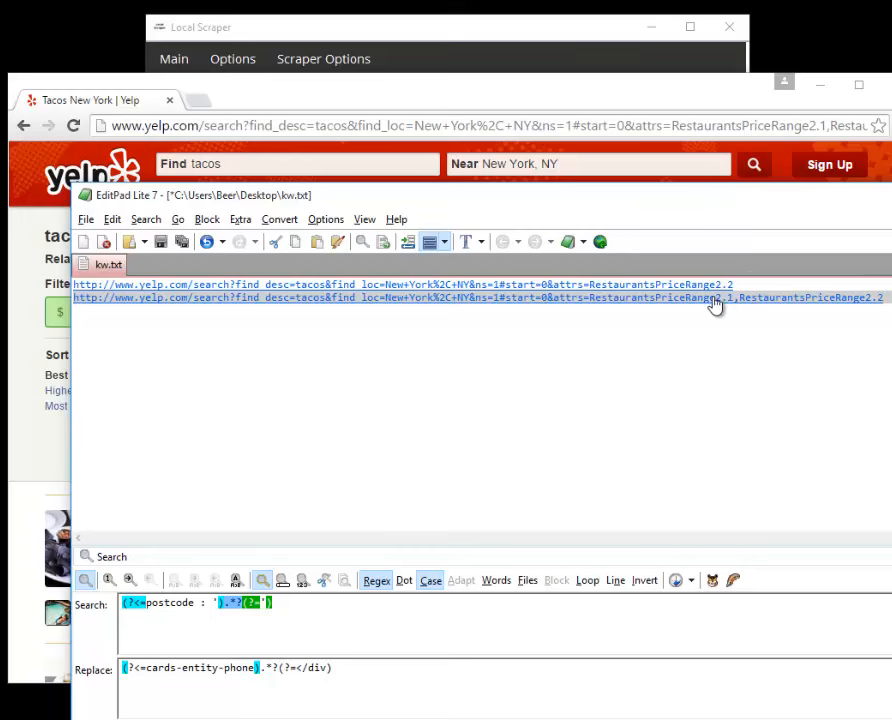
Filter the Yelp results to Hell's Kitchen and add that search address as the third line of kw.txt.
left_click(30, 390)
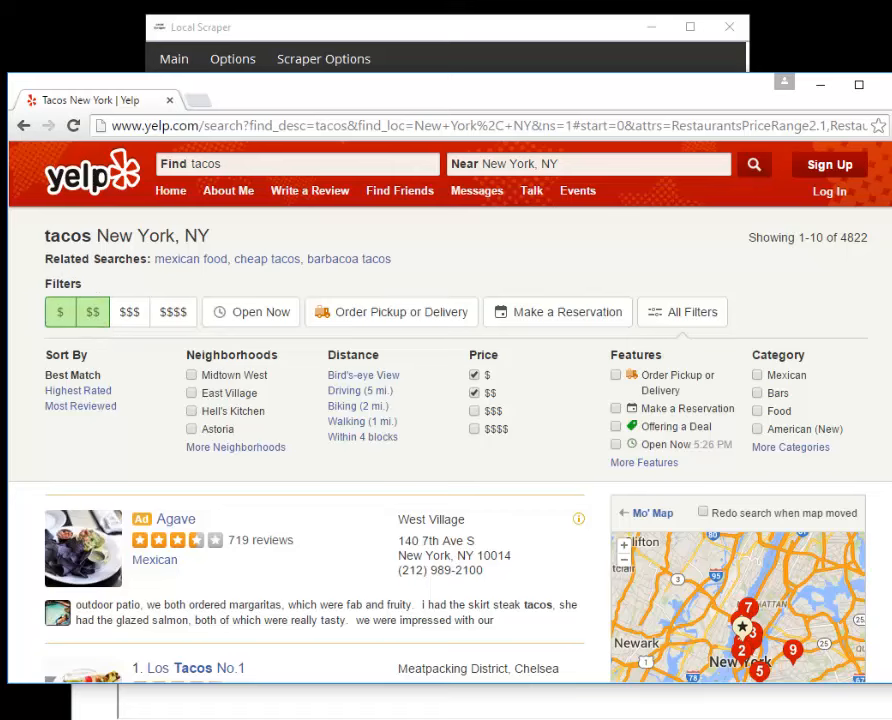
key("alt+Tab")
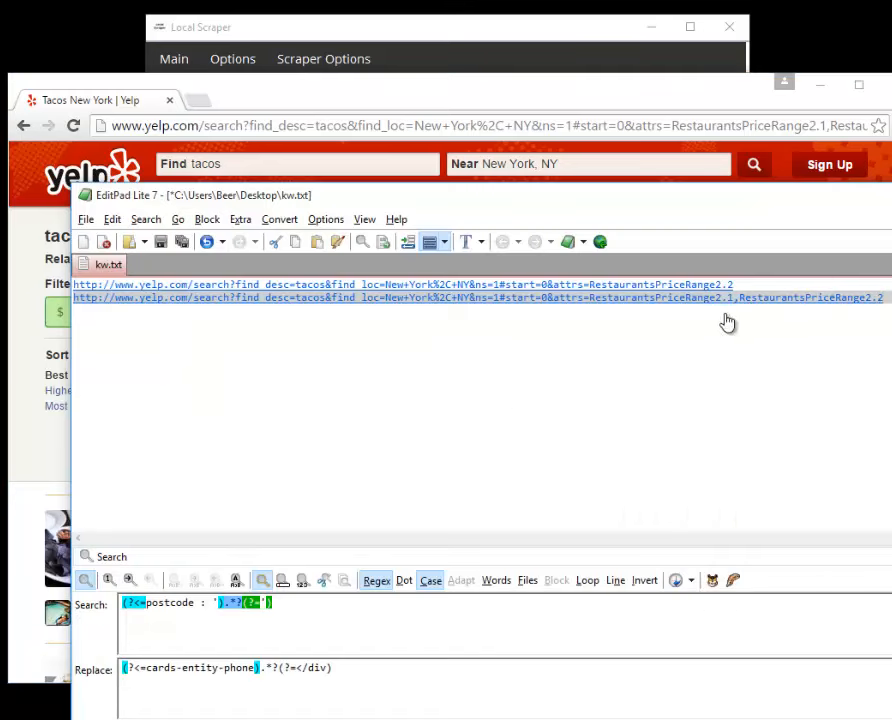
left_click(40, 424)
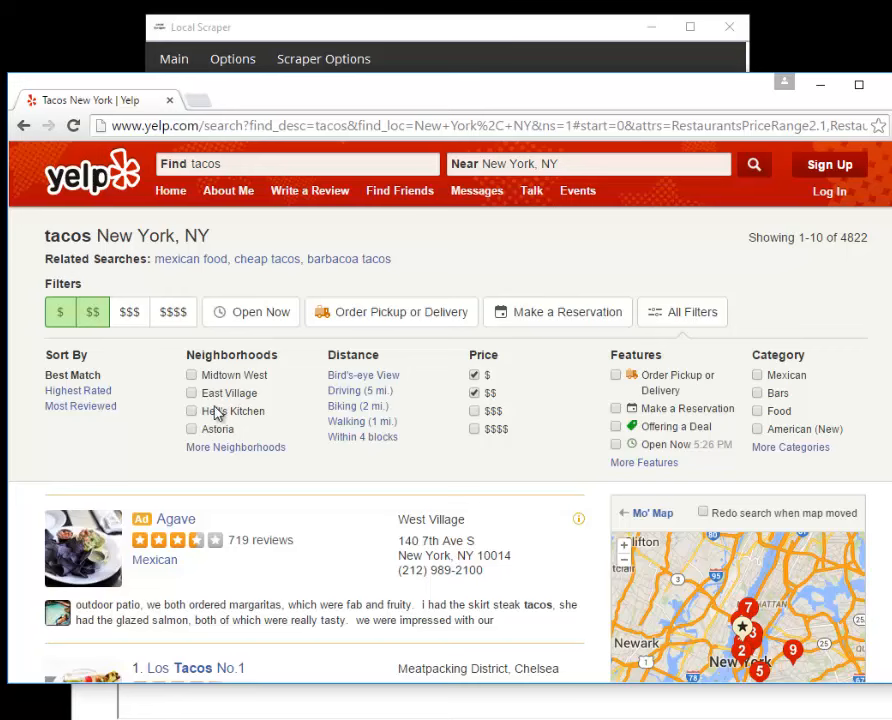
left_click(191, 411)
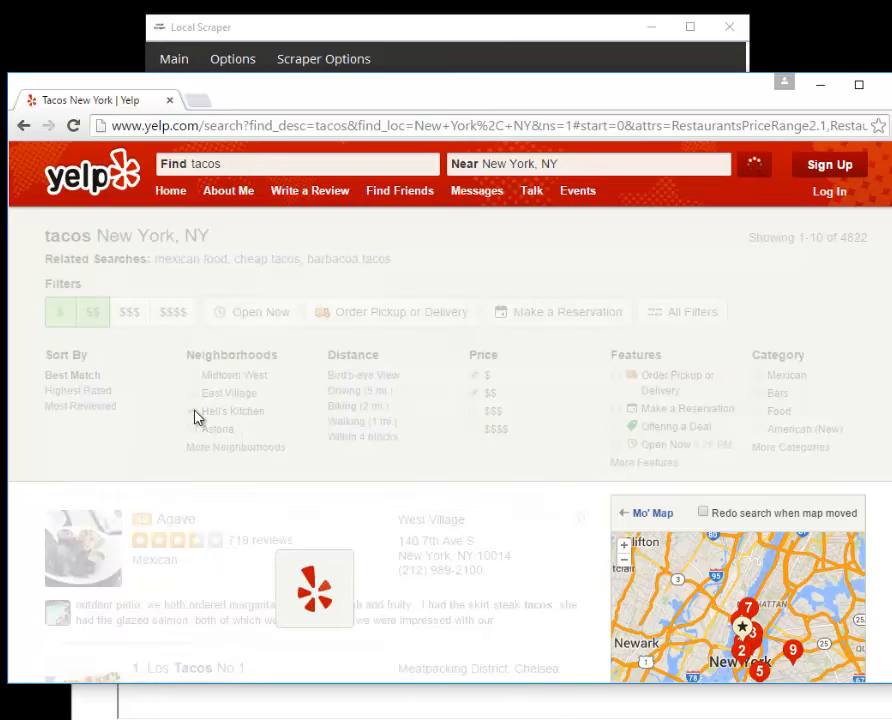
left_click(567, 122)
key("ctrl+c")
key("alt+Tab")
key("Return")
key("ctrl+v")
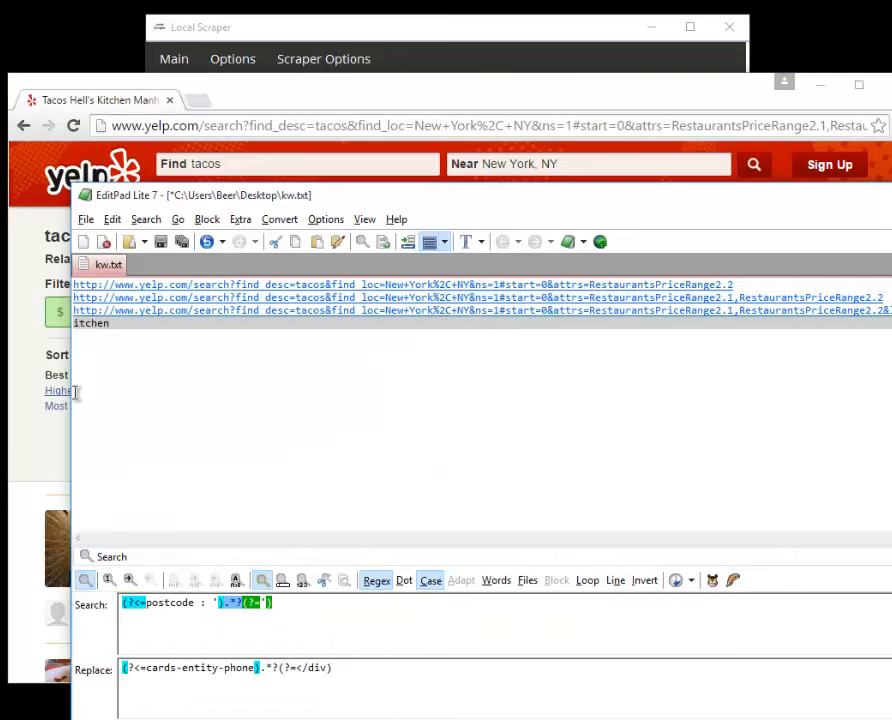
left_click_drag(72, 395, 20, 395)
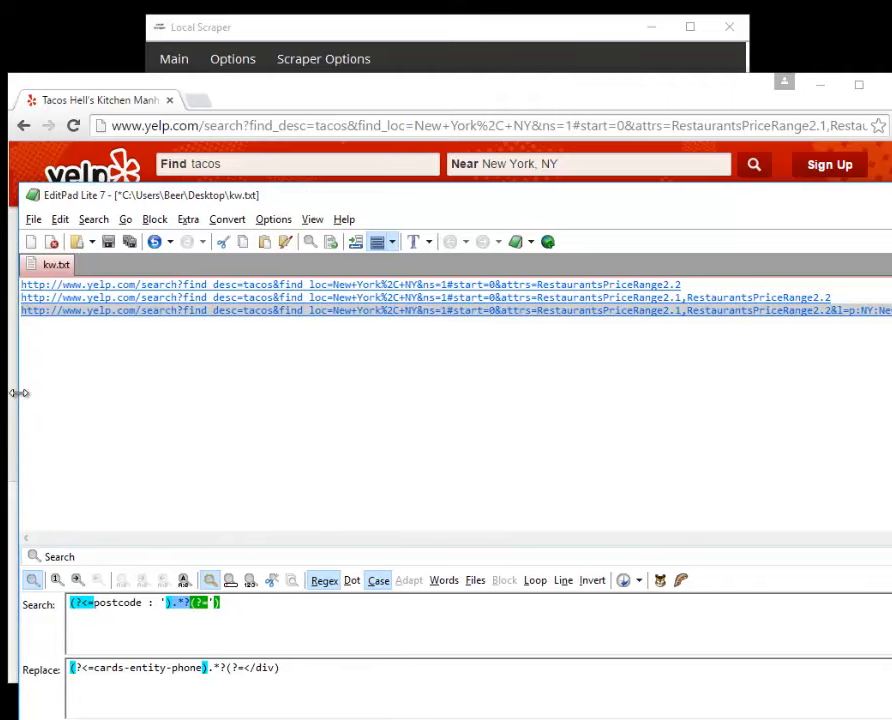
mouse_move(519, 204)
left_mouse_down()
mouse_move(336, 208)
mouse_move(468, 202)
mouse_move(507, 187)
left_mouse_up()
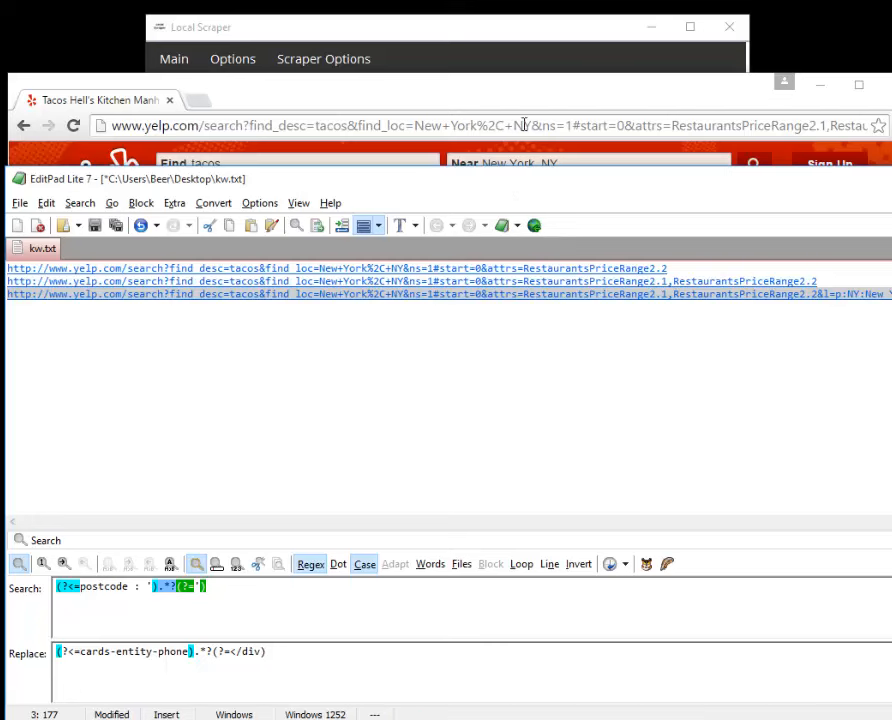
Compare Local Scraper's single-search fields and list file inputs with the custom URL list in kw.txt.
left_click(524, 32)
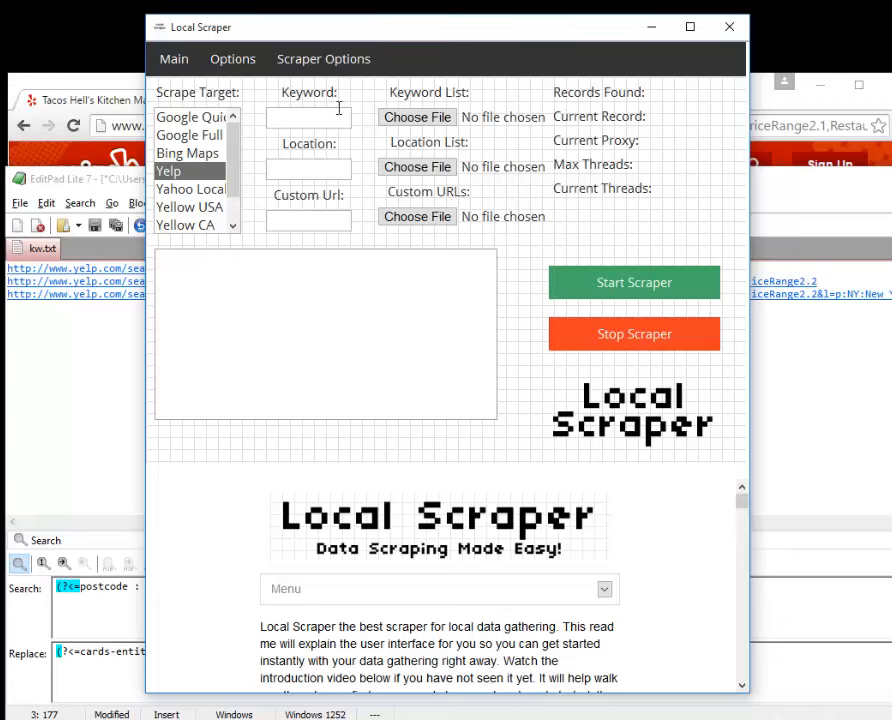
left_click(309, 118)
left_click(310, 171)
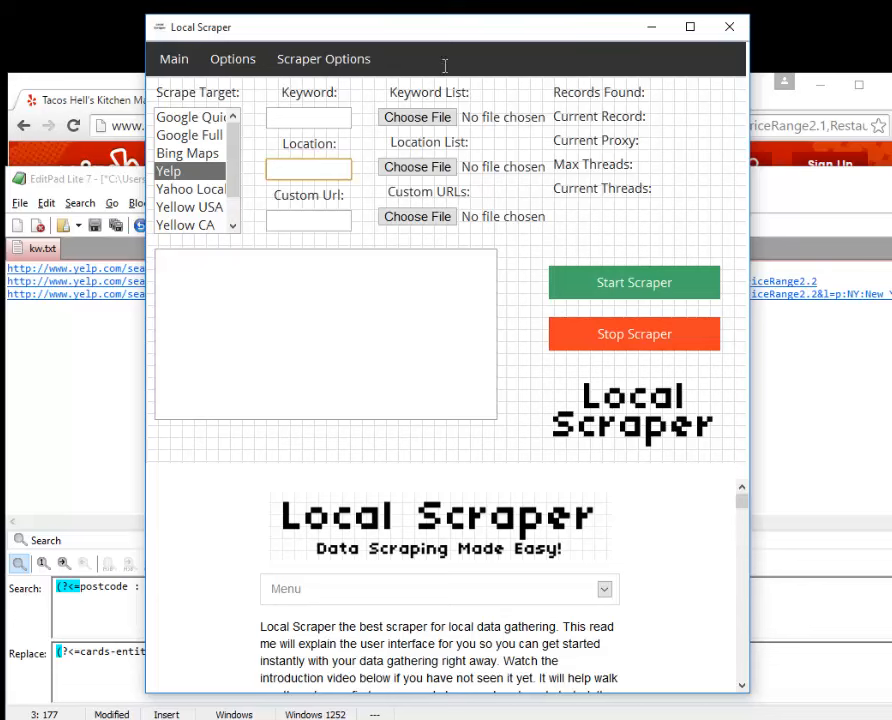
left_click(474, 93)
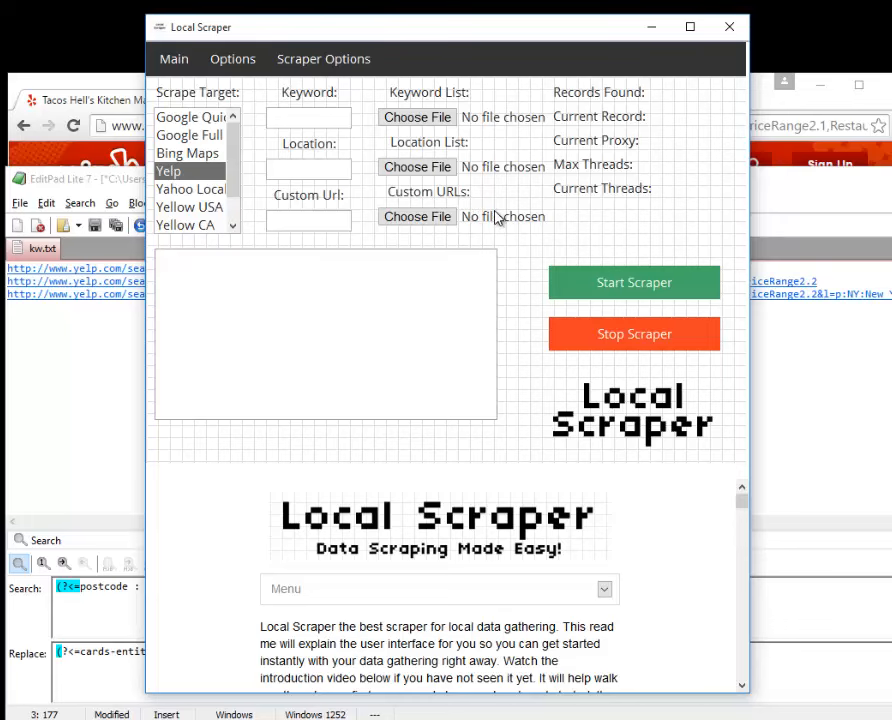
left_click(813, 352)
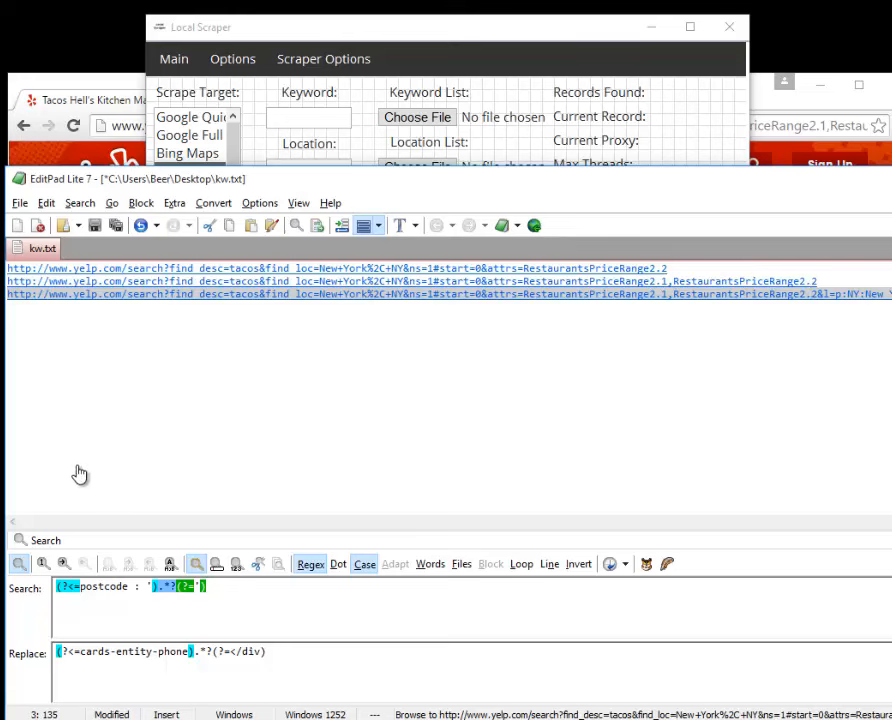
left_click(478, 40)
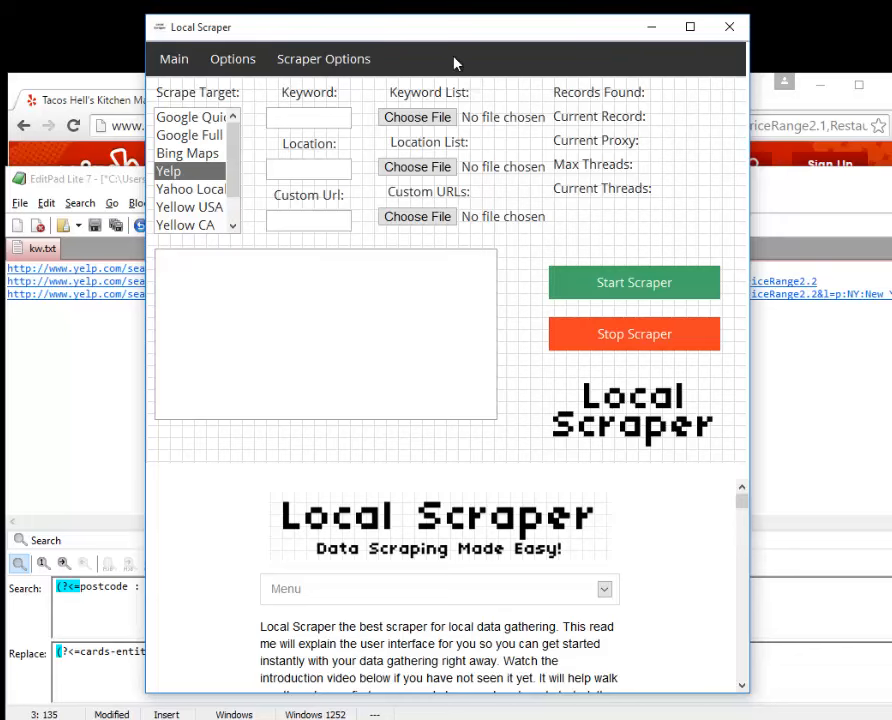
left_click_drag(416, 30, 413, 24)
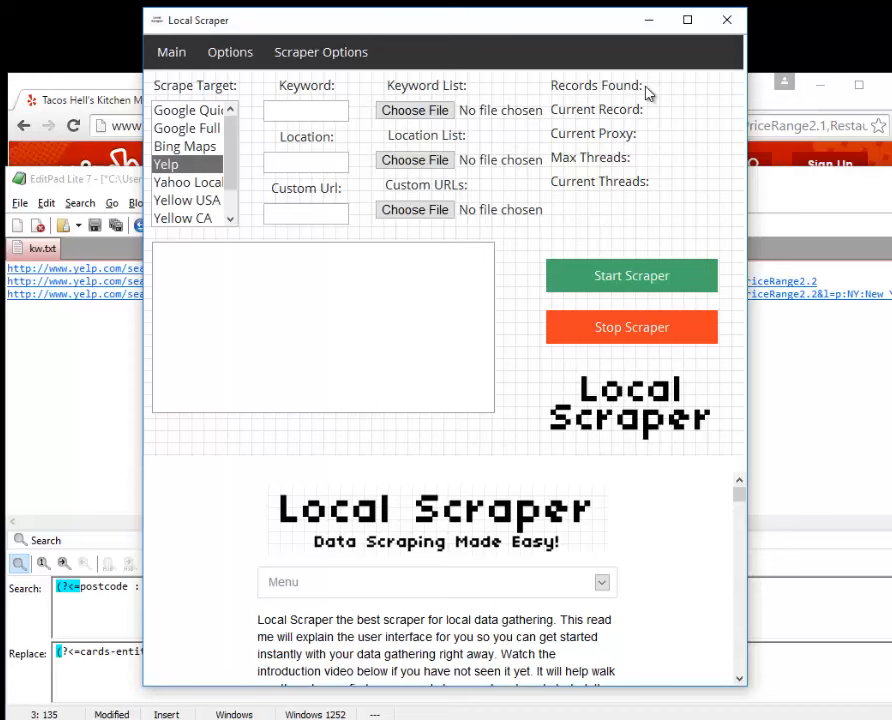
Enter pizza as the single-search keyword in Local Scraper.
left_click(305, 114)
type("p")
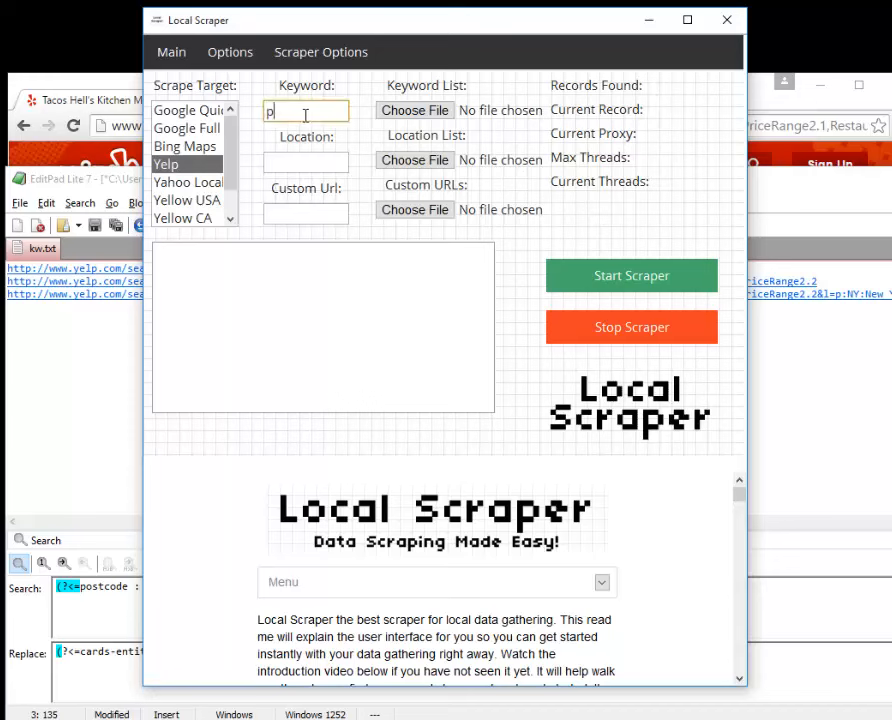
type("izza")
key("Tab")
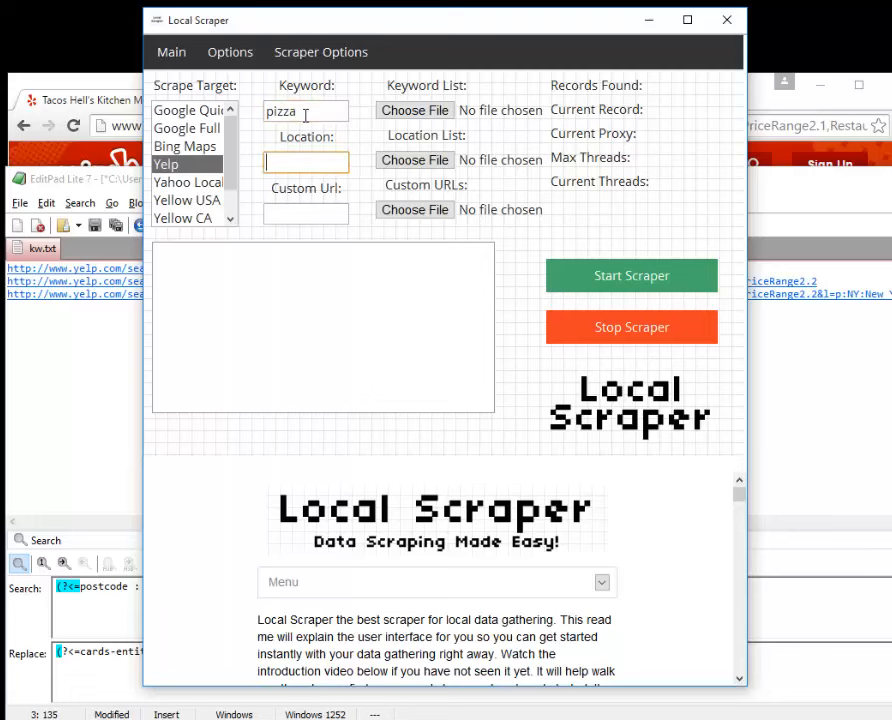
Look through the filtered Yelp taco listings for Hell's Kitchen and return to Local Scraper.
left_click(755, 97)
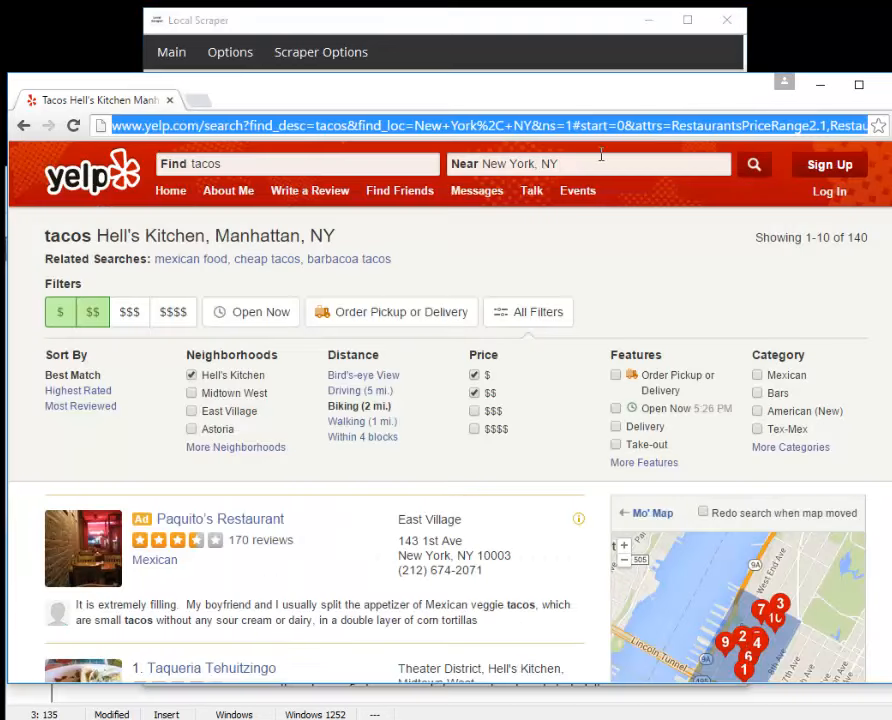
left_click(763, 240)
scroll(392, 428, "down", 1)
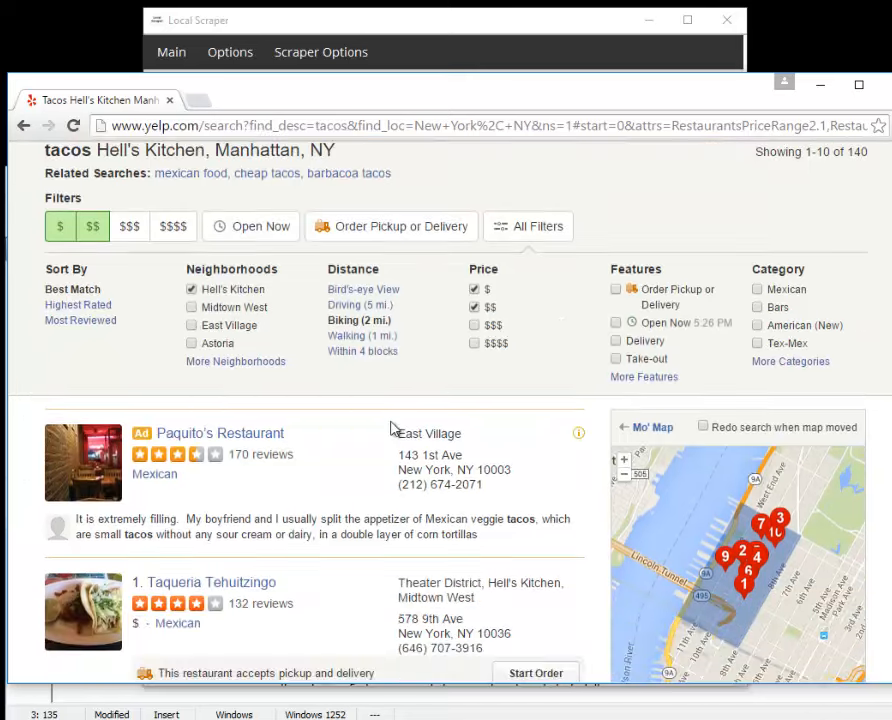
scroll(370, 450, "down", 2)
scroll(236, 420, "down", 2)
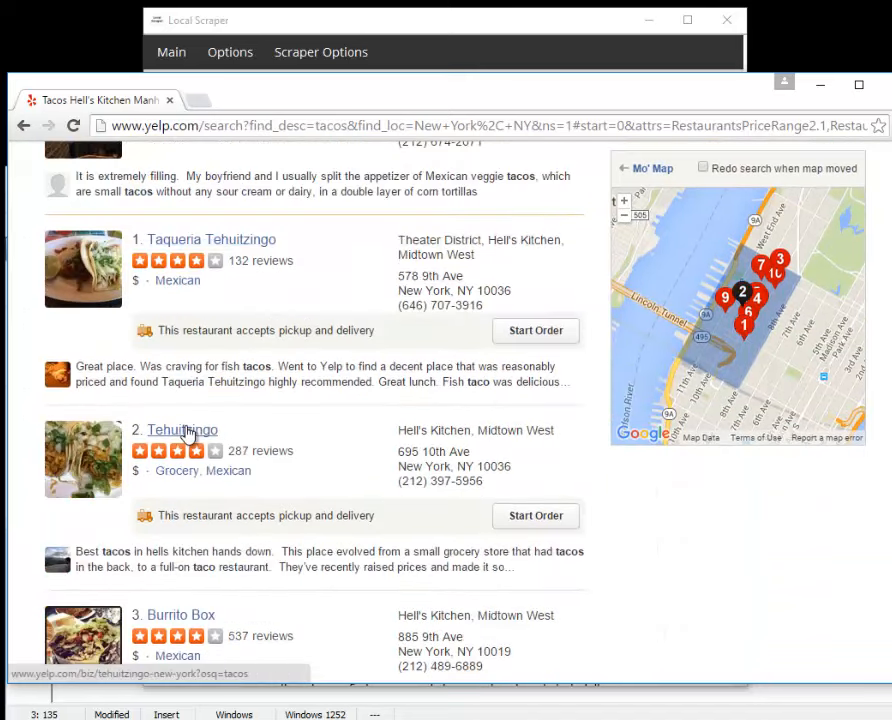
scroll(394, 523, "up", 5)
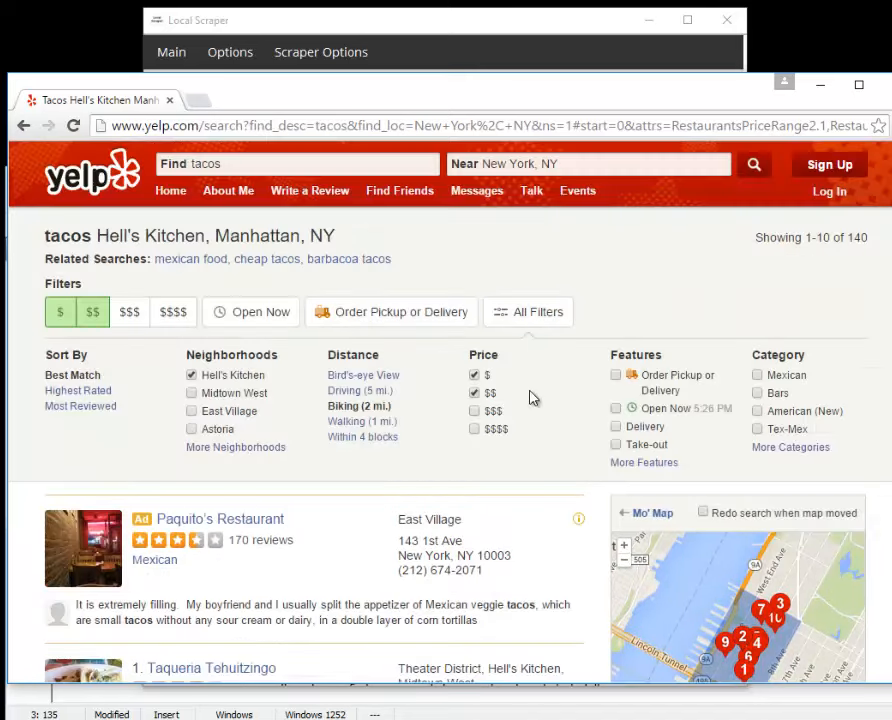
scroll(576, 386, "down", 14)
scroll(578, 386, "up", 14)
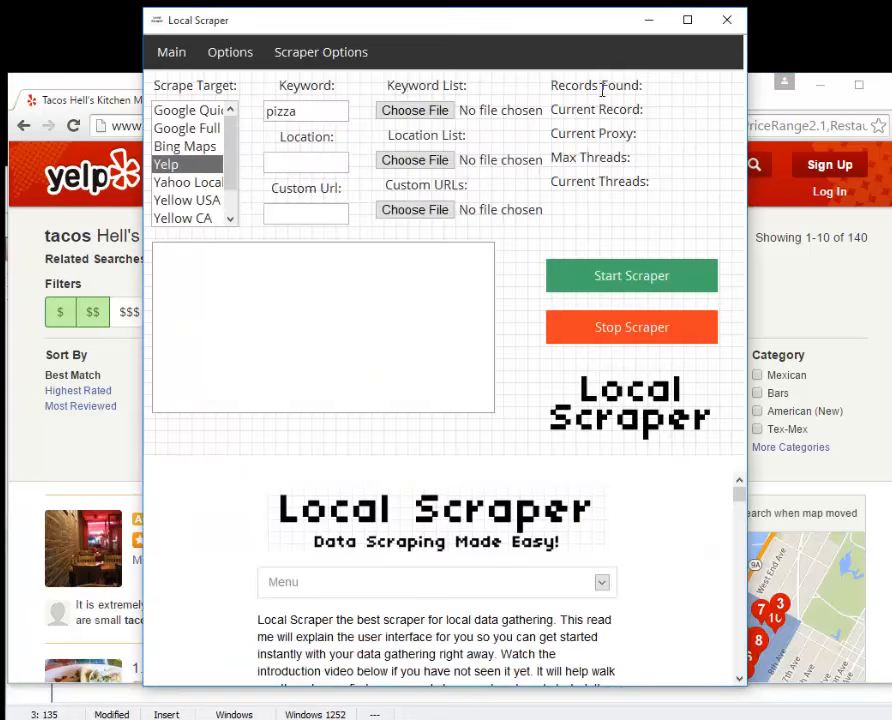
Enter miami florida as the single-search location and start the Yelp scrape for pizza.
left_click_drag(631, 86, 667, 89)
left_click(660, 91)
left_click(301, 163)
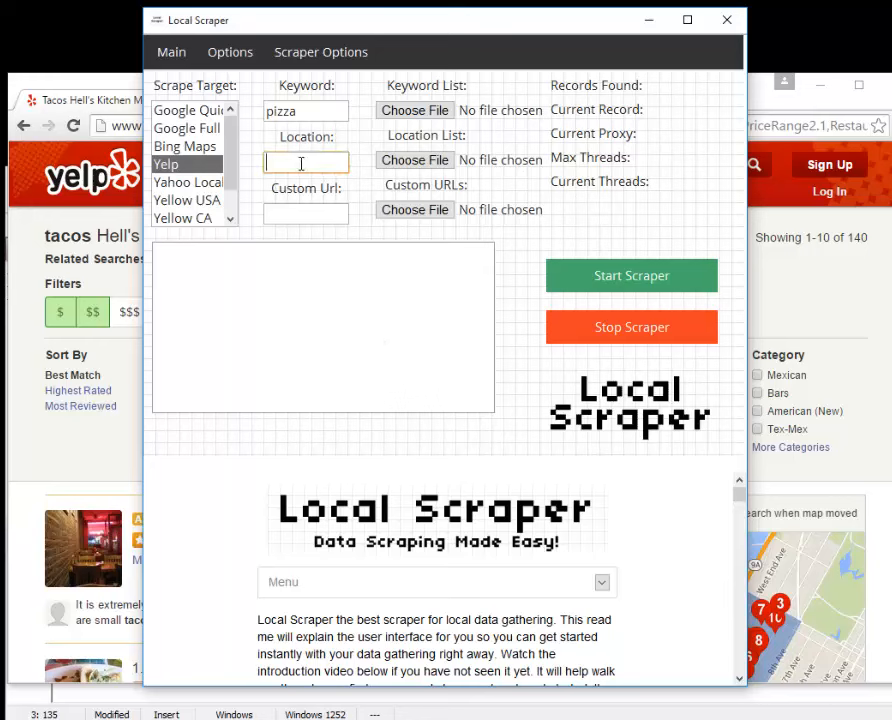
type("miami florida")
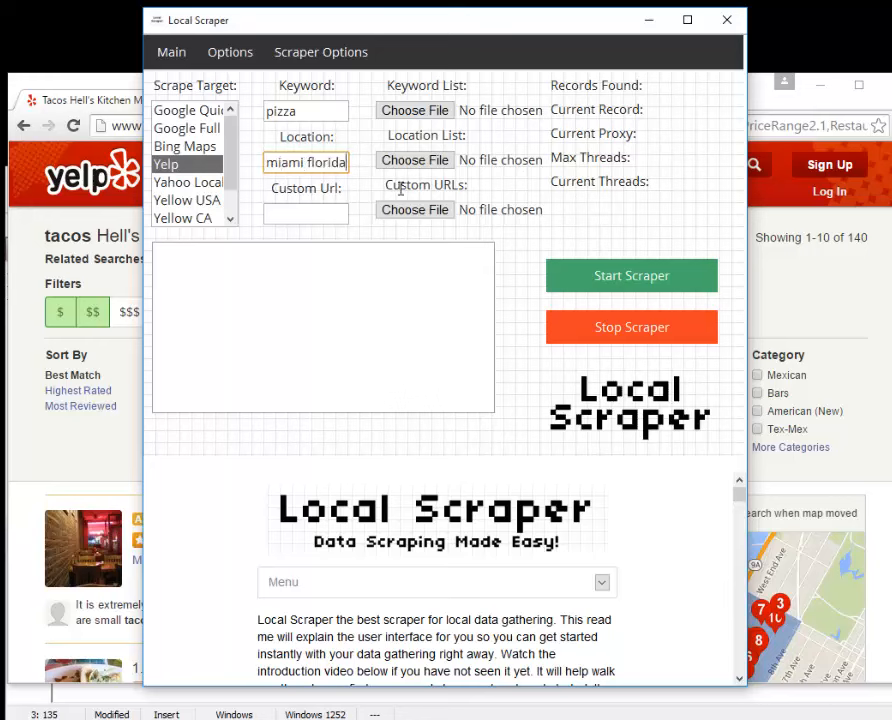
left_click(612, 290)
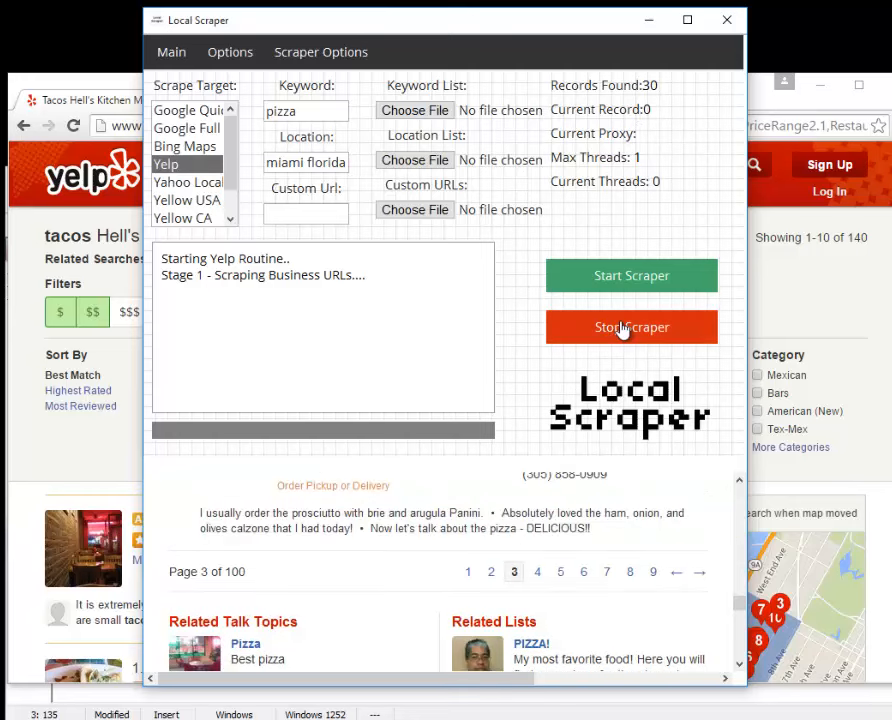
Stop the running Yelp scrape and examine the Records Found and Current Record counters.
left_click(622, 328)
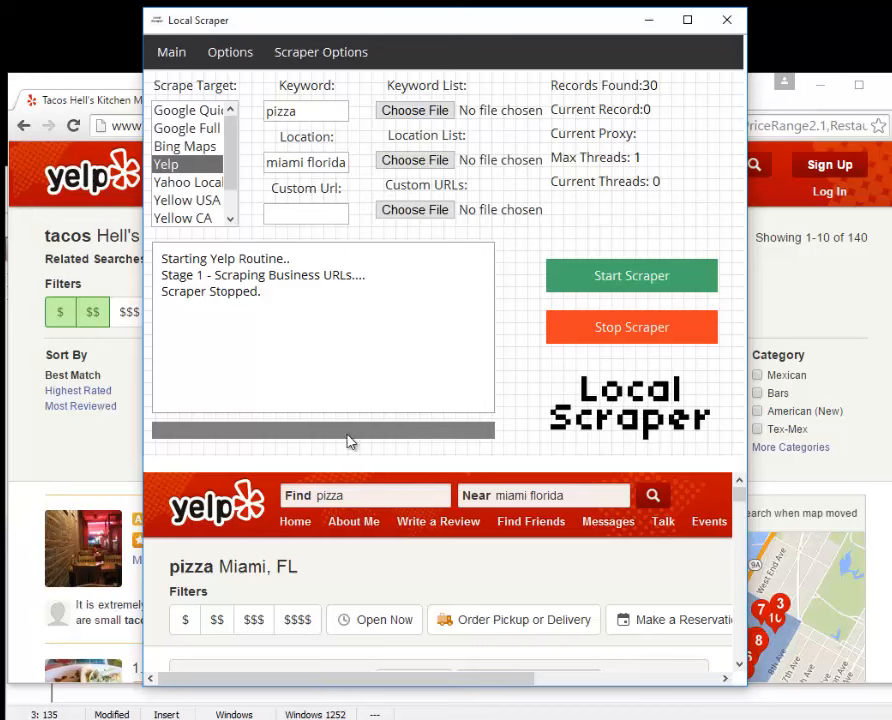
double_click(650, 109)
double_click(651, 87)
left_click(575, 100)
Turn on Use Proxies in Local Scraper's general options and toggle Test Proxies on and off.
left_click(240, 54)
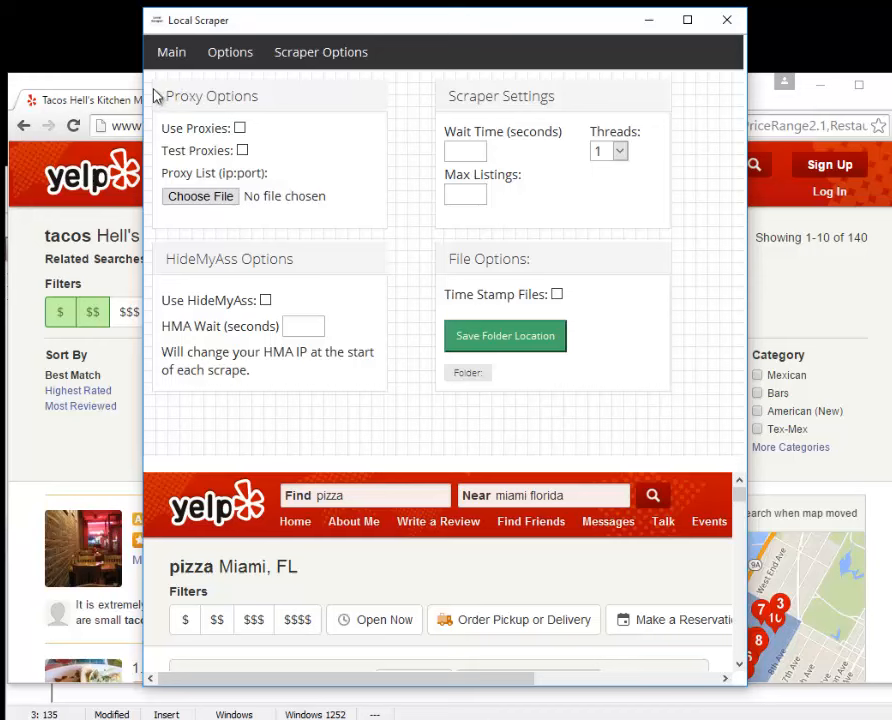
left_click(240, 132)
left_click(240, 128)
left_click(242, 151)
left_click(241, 152)
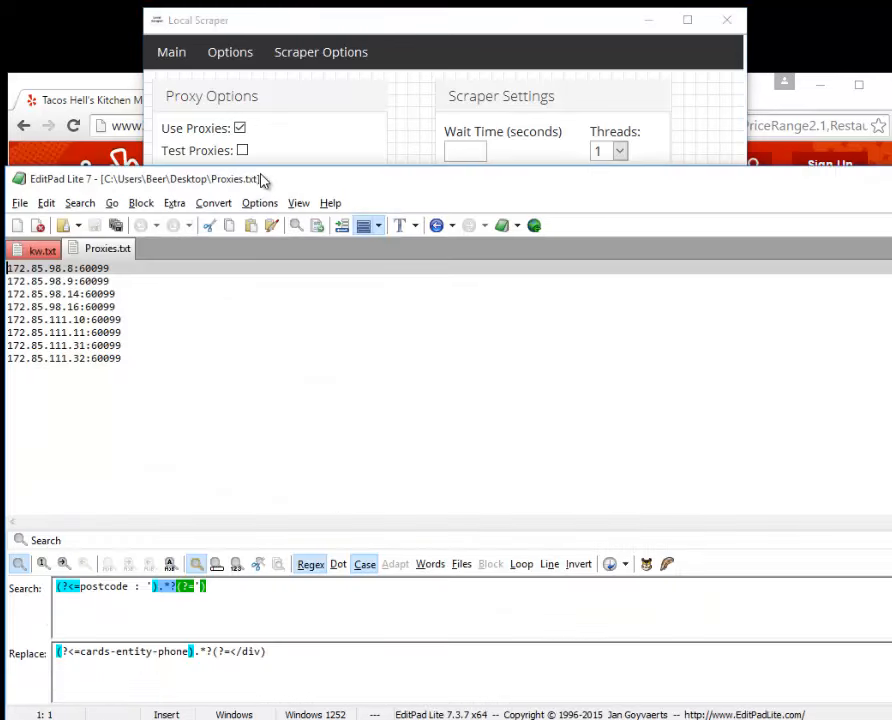
Examine the ip:port format of the proxy entries in Proxies.txt.
left_click_drag(261, 174, 338, 155)
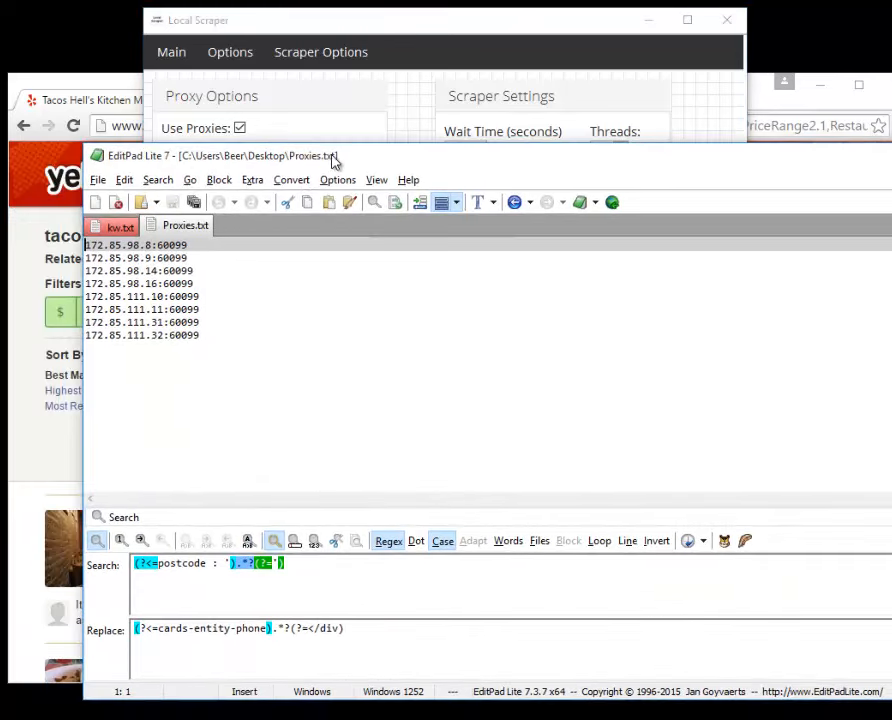
left_click(123, 245)
left_click(210, 246)
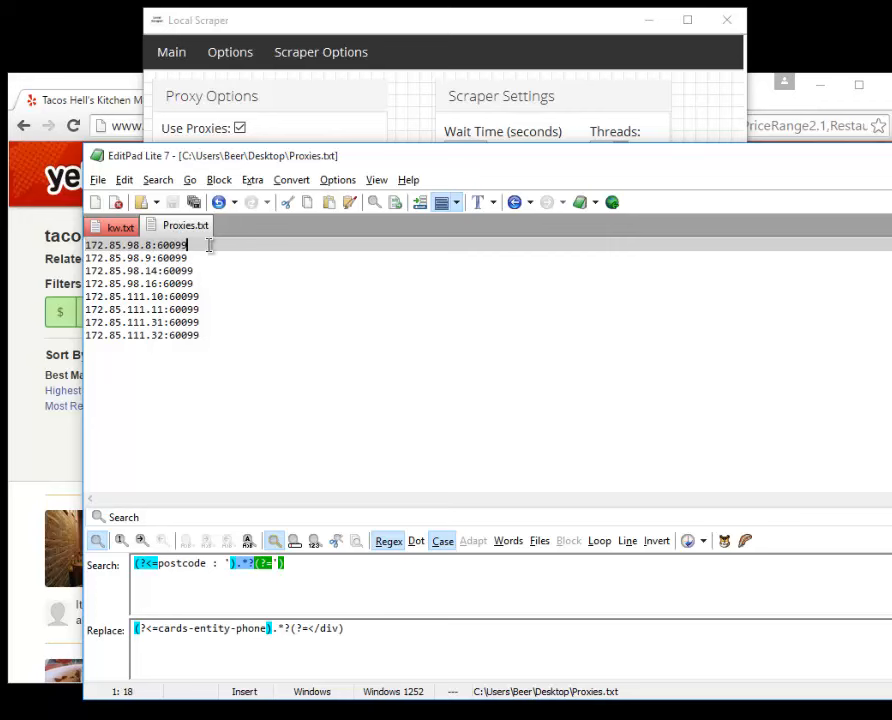
left_click_drag(158, 248, 57, 243)
left_click(243, 272)
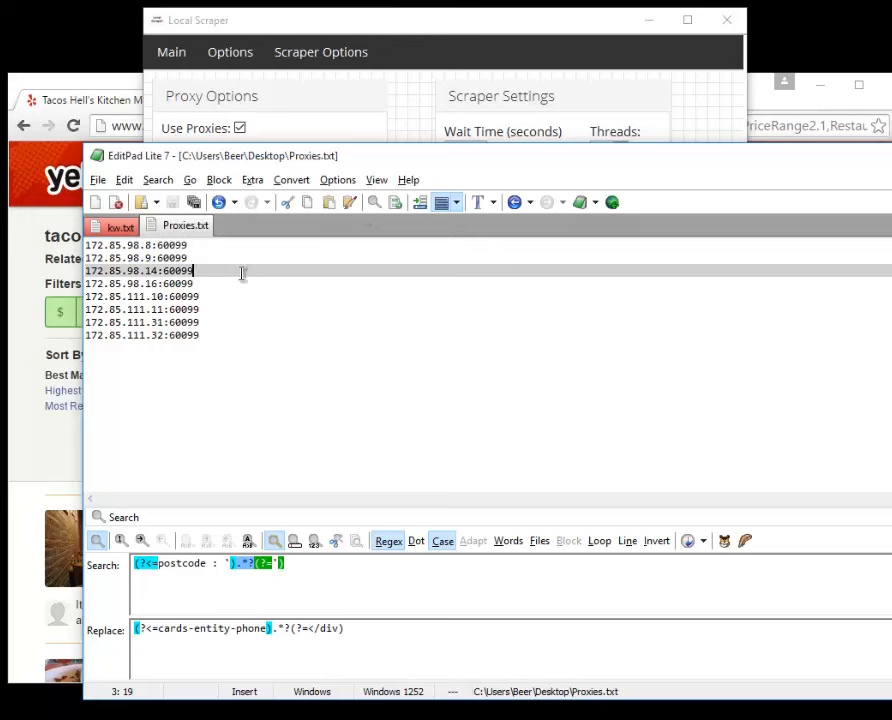
Close Proxies.txt, cancel closing the unsaved kw.txt and minimize EditPad Lite.
left_click_drag(470, 165, 327, 179)
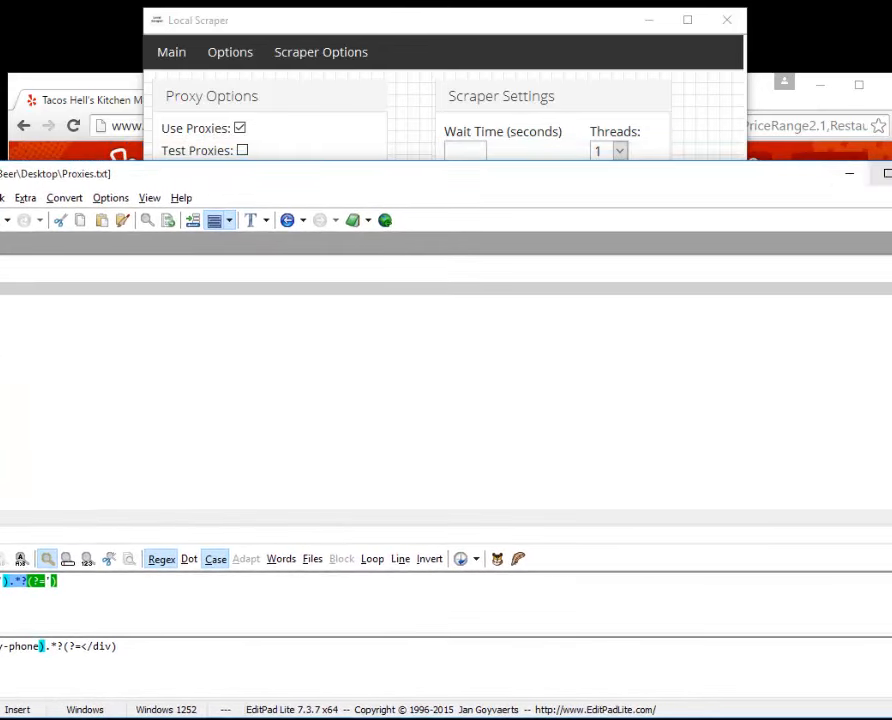
left_click(891, 174)
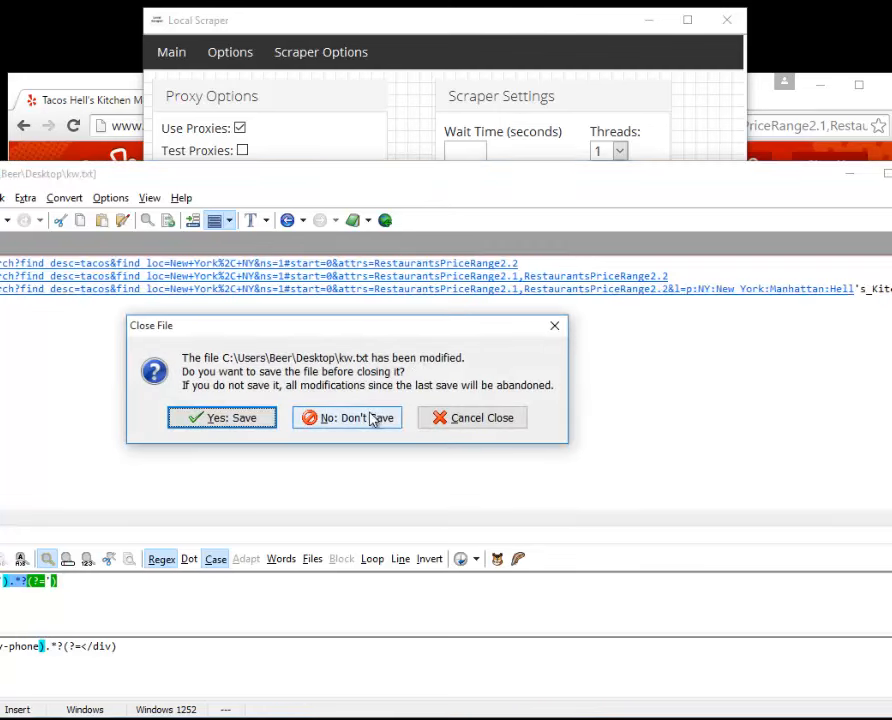
left_click(456, 424)
left_click(843, 176)
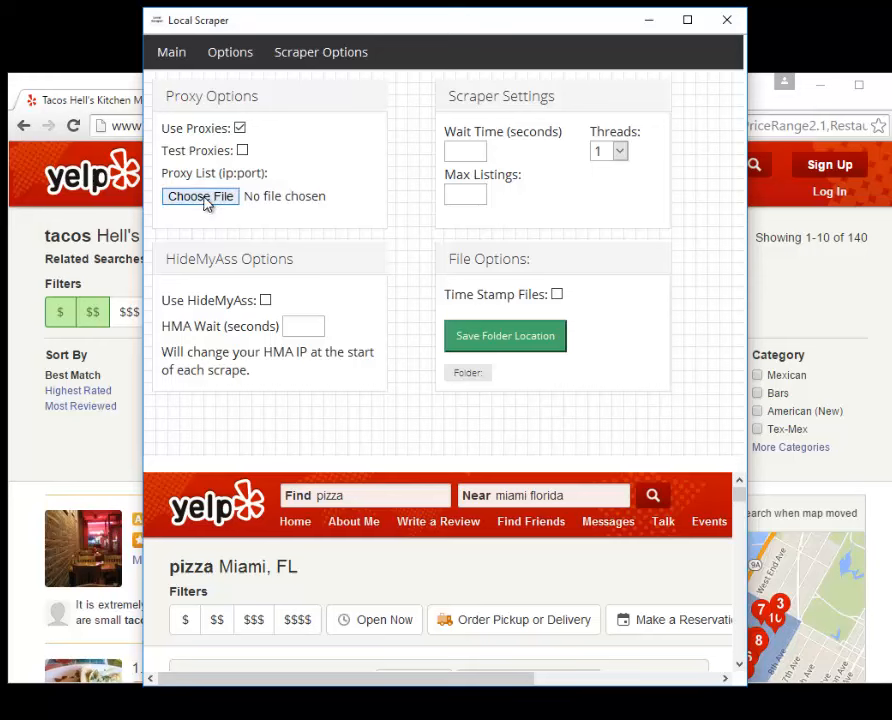
Turn off Use Proxies and check the VPN connection status in the system tray.
left_click(240, 129)
left_click(808, 719)
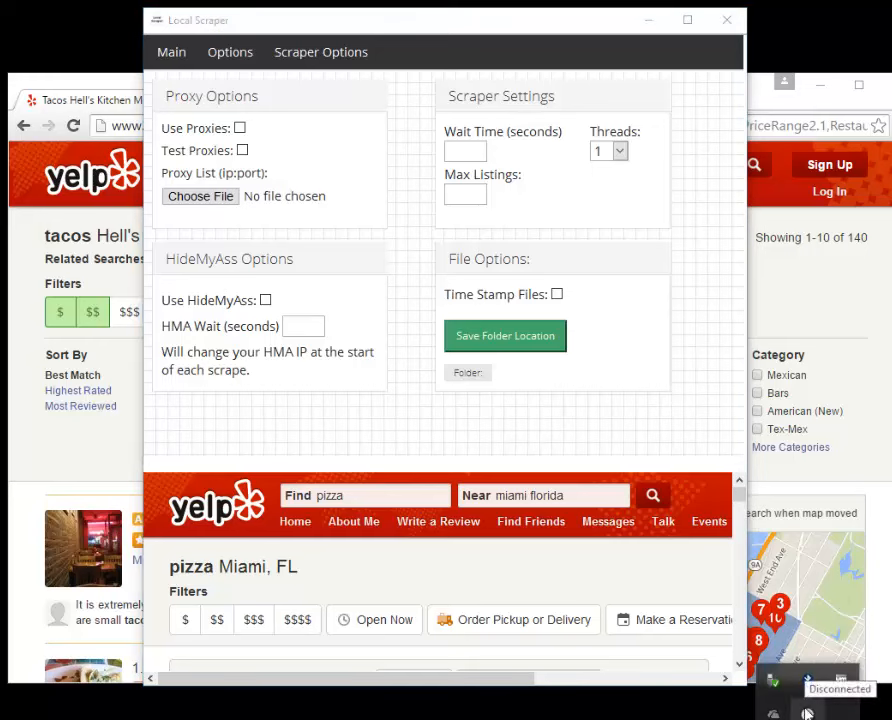
left_click(358, 408)
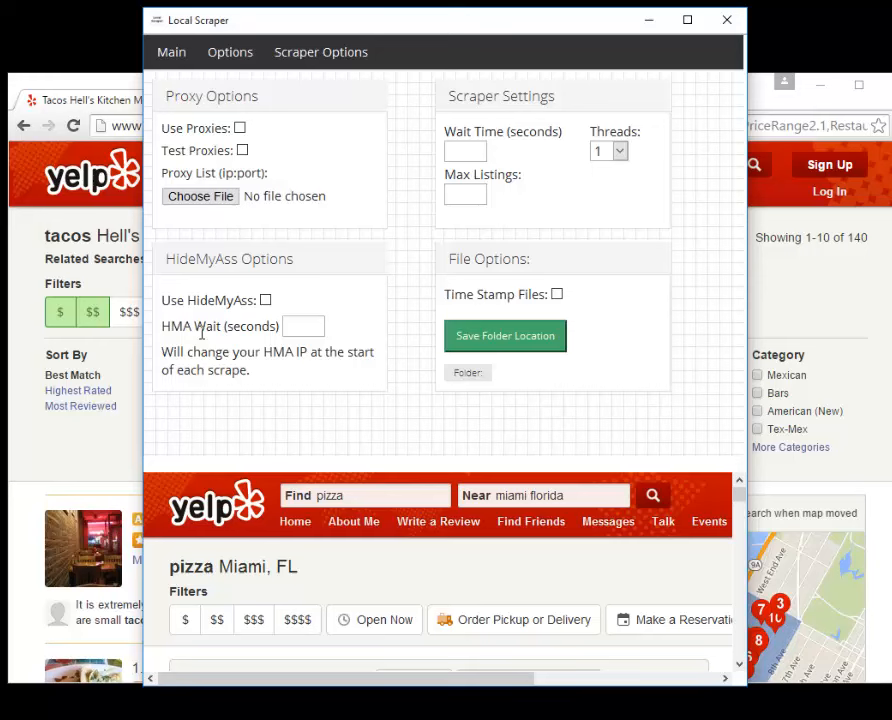
Turn on Use HideMyAss and set the HMA wait to 60 seconds.
left_click(266, 301)
left_click(303, 330)
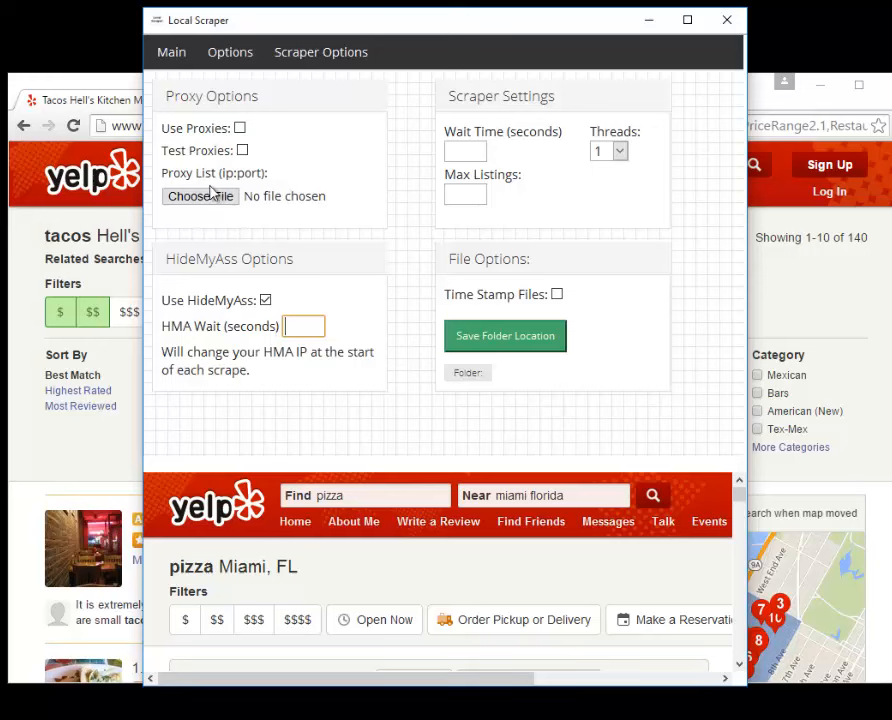
left_click(172, 55)
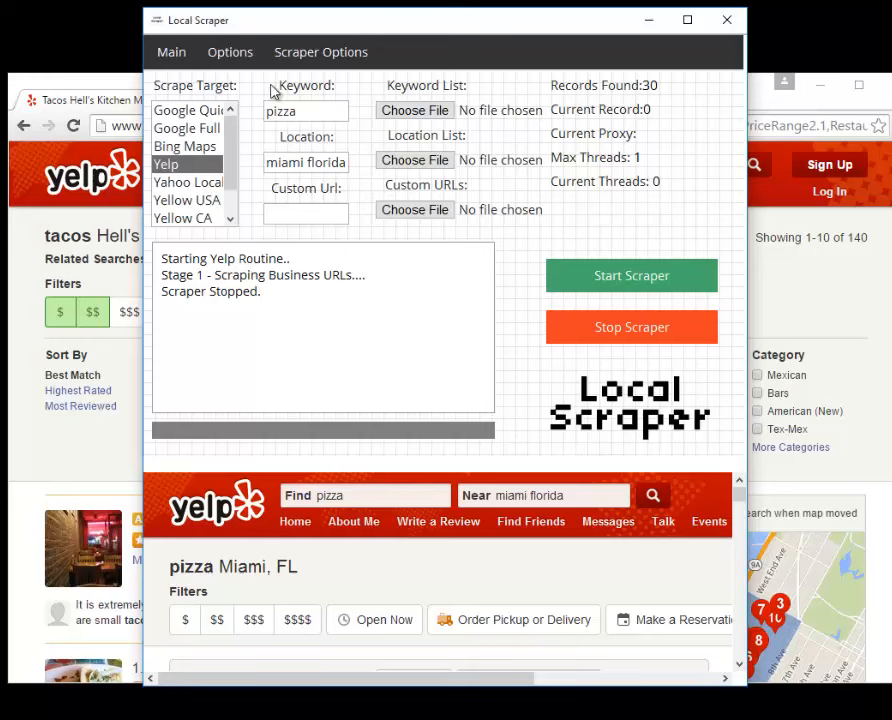
left_click(245, 58)
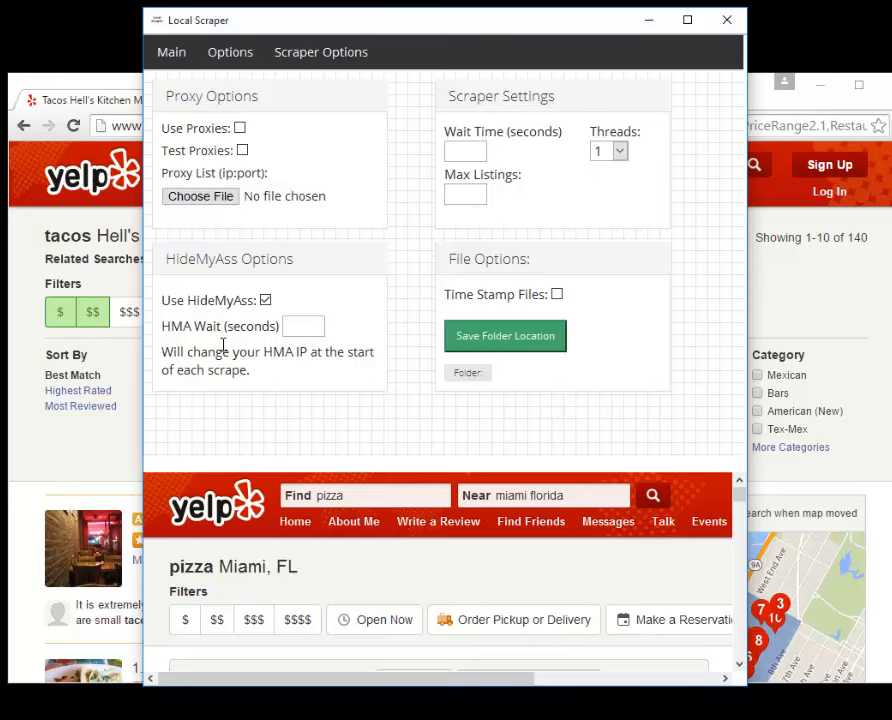
left_click(306, 324)
type("60")
left_click_drag(310, 326, 254, 326)
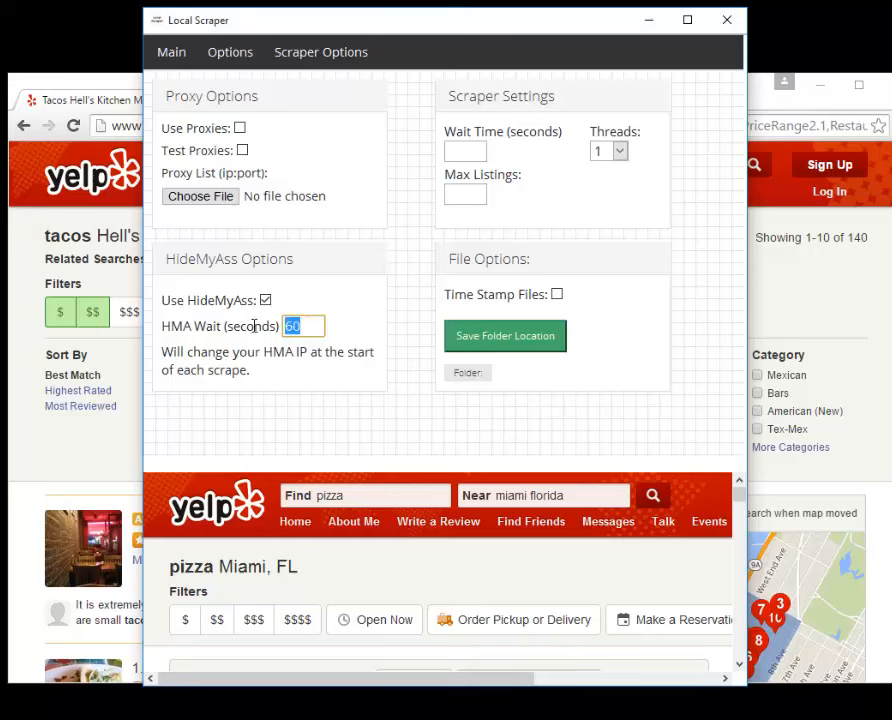
left_click(189, 257)
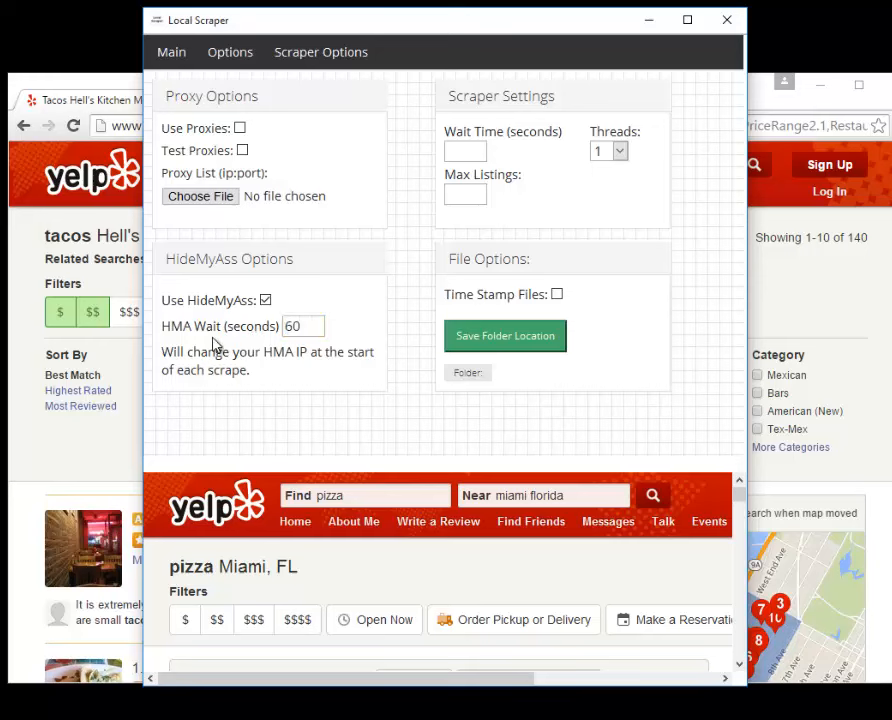
Review the pizza search's location and the scrape log on the main page, and return to the general options.
left_click(166, 62)
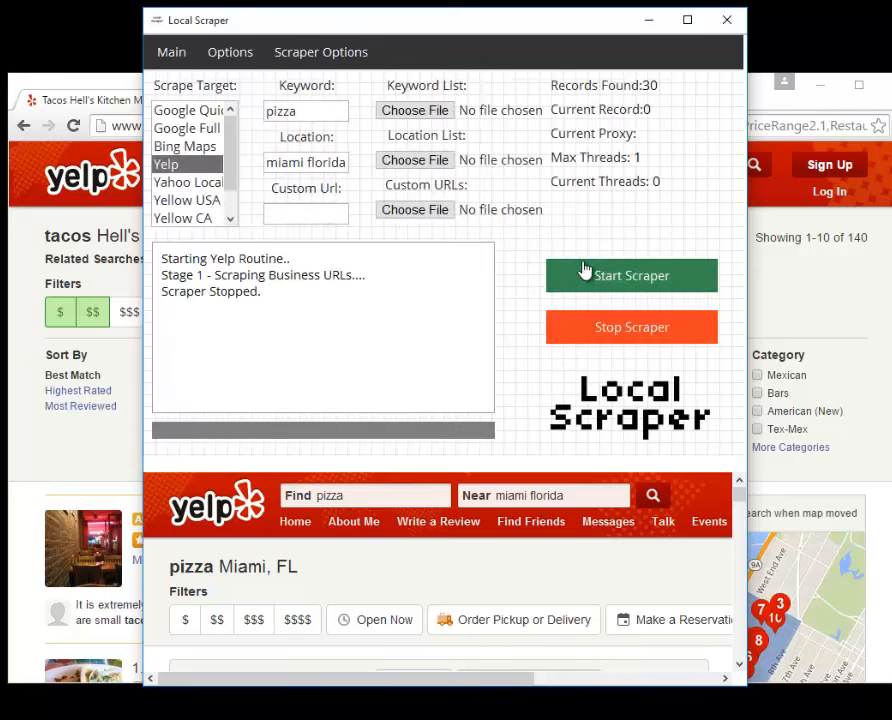
double_click(327, 166)
left_click(327, 166)
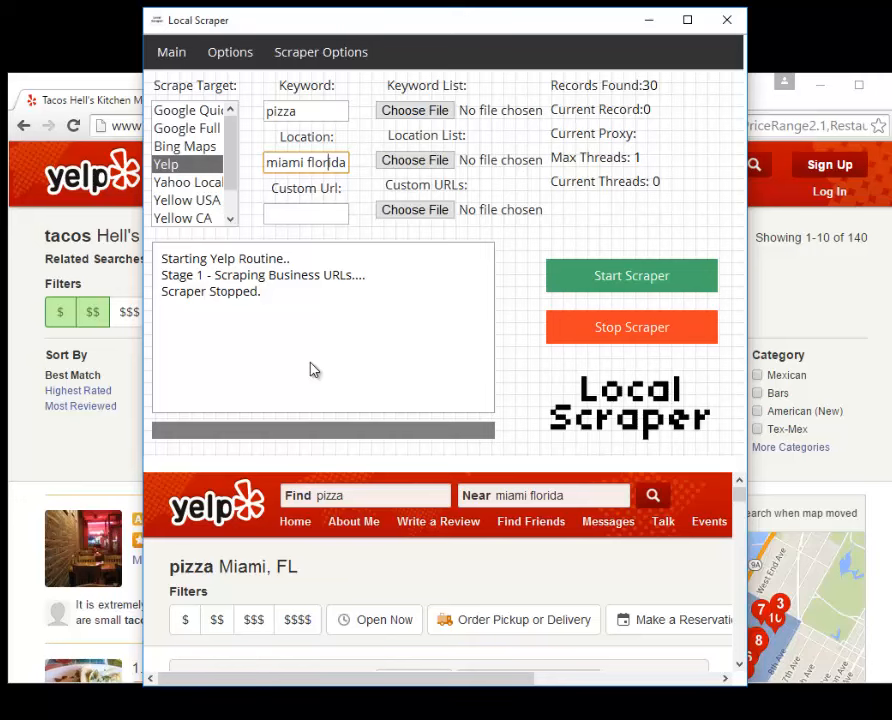
left_click(246, 53)
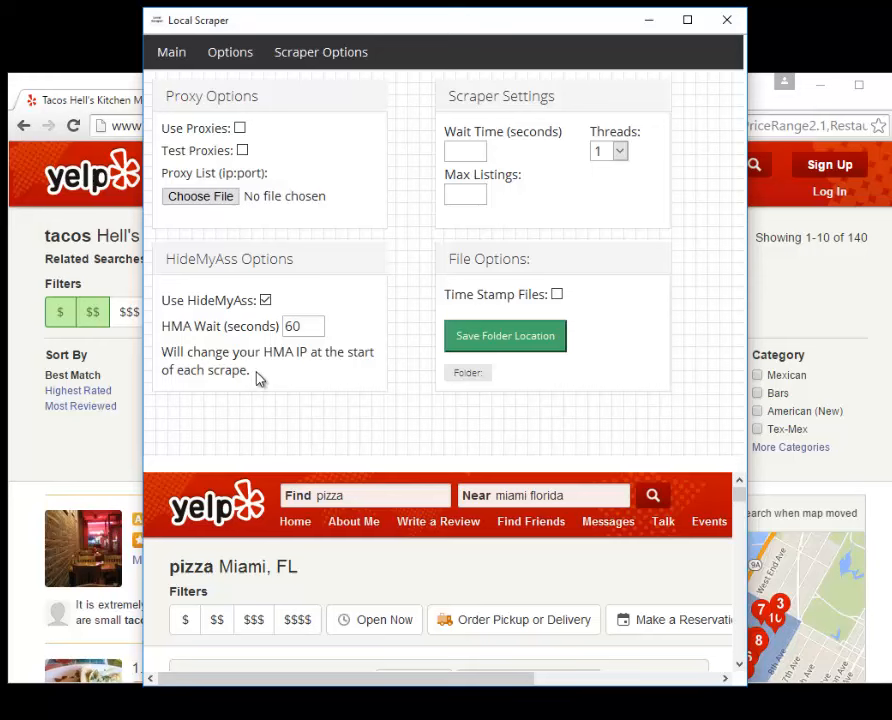
Turn off Use HideMyAss and clear the HMA wait value.
left_click(266, 301)
left_click_drag(298, 326, 262, 326)
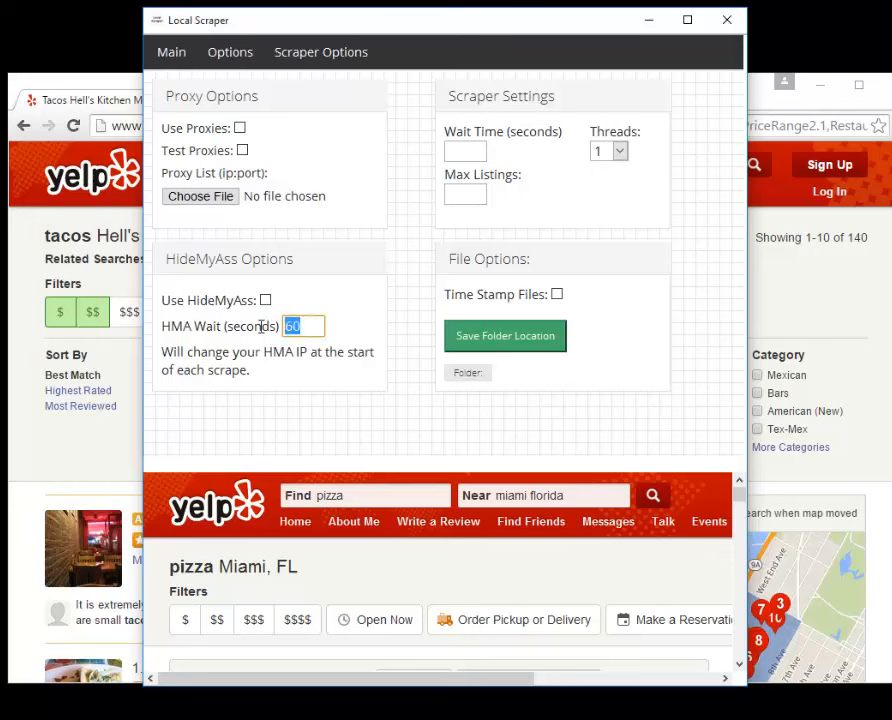
key("BackSpace")
left_click(344, 293)
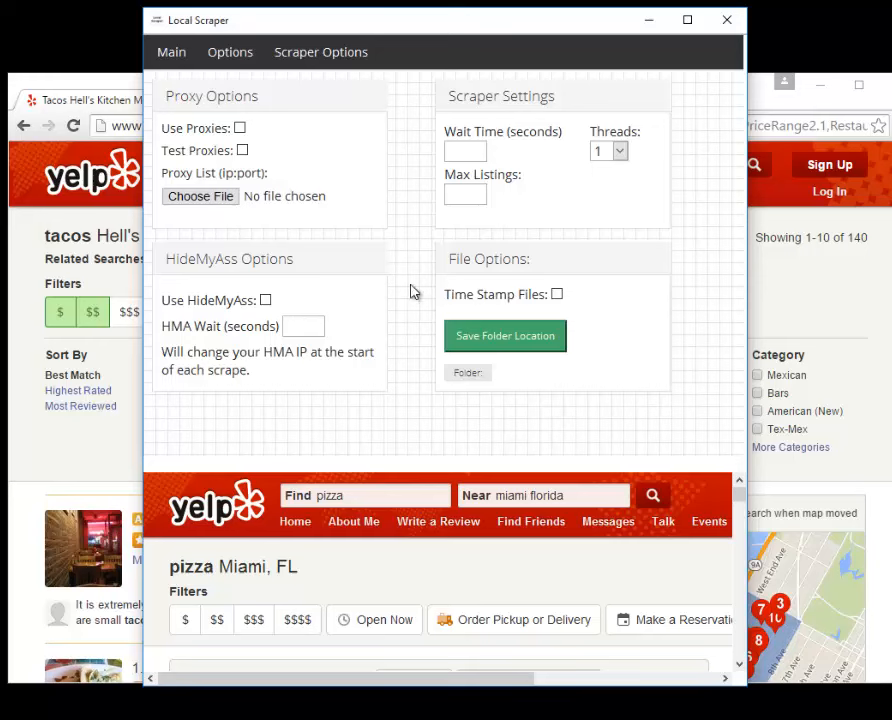
Set the scraper wait time to 10 seconds.
left_click(467, 151)
left_click(464, 195)
left_click(458, 153)
type("10")
left_click(420, 185)
Open the Taqueria Tehuitzingo listing from the Yelp results to view its business page, and return to Local Scraper.
left_click(30, 266)
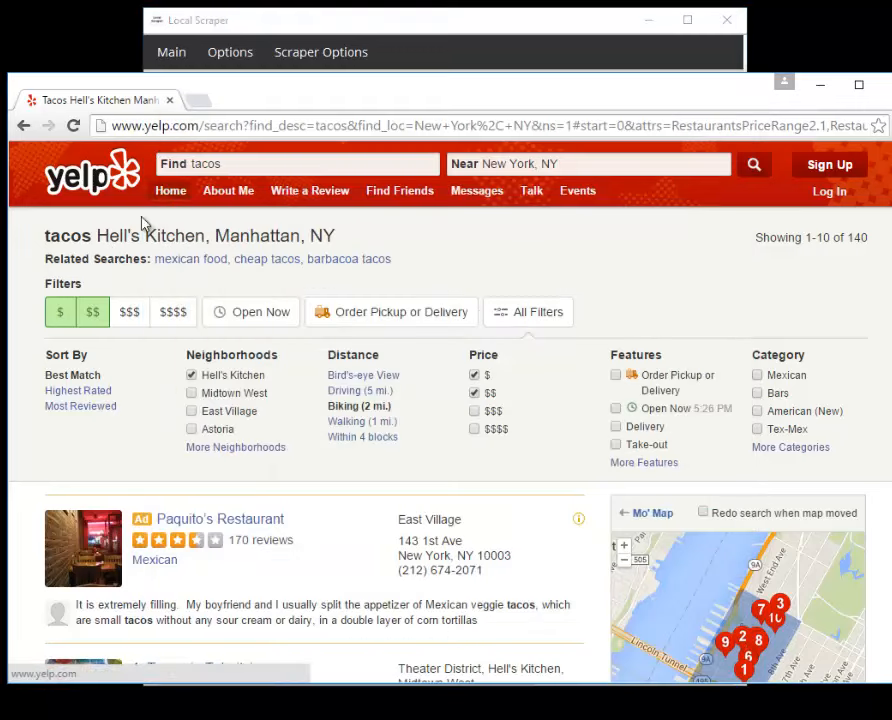
scroll(122, 234, "down", 1)
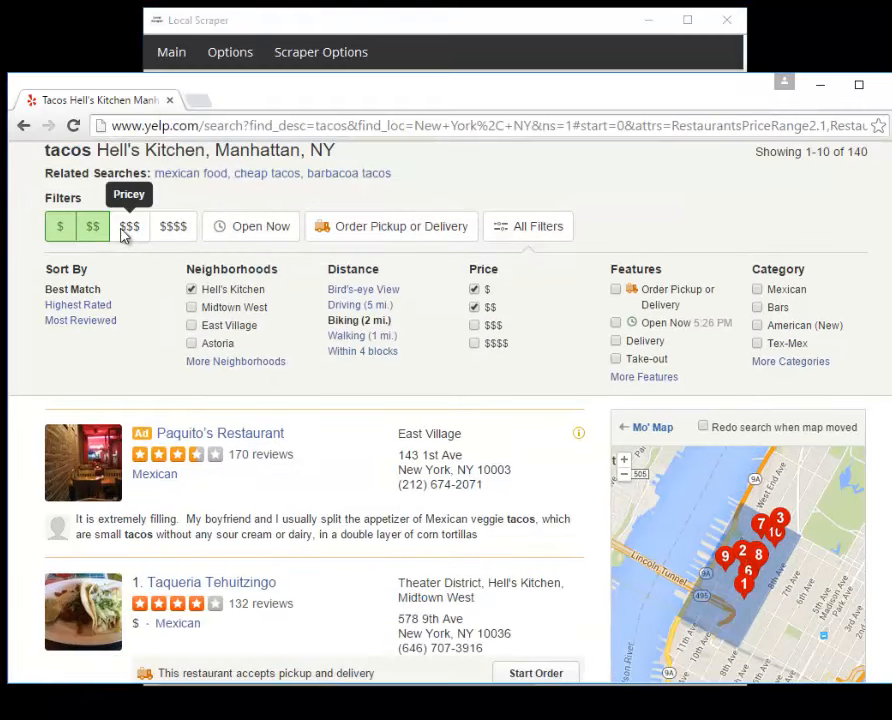
scroll(122, 234, "down", 1)
scroll(78, 284, "down", 1)
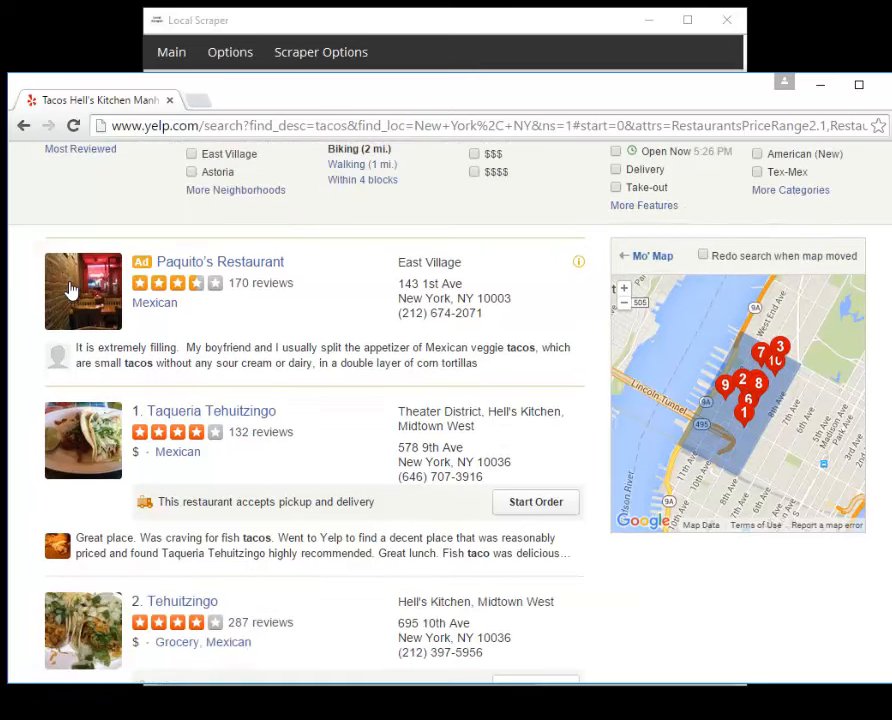
left_click(232, 414)
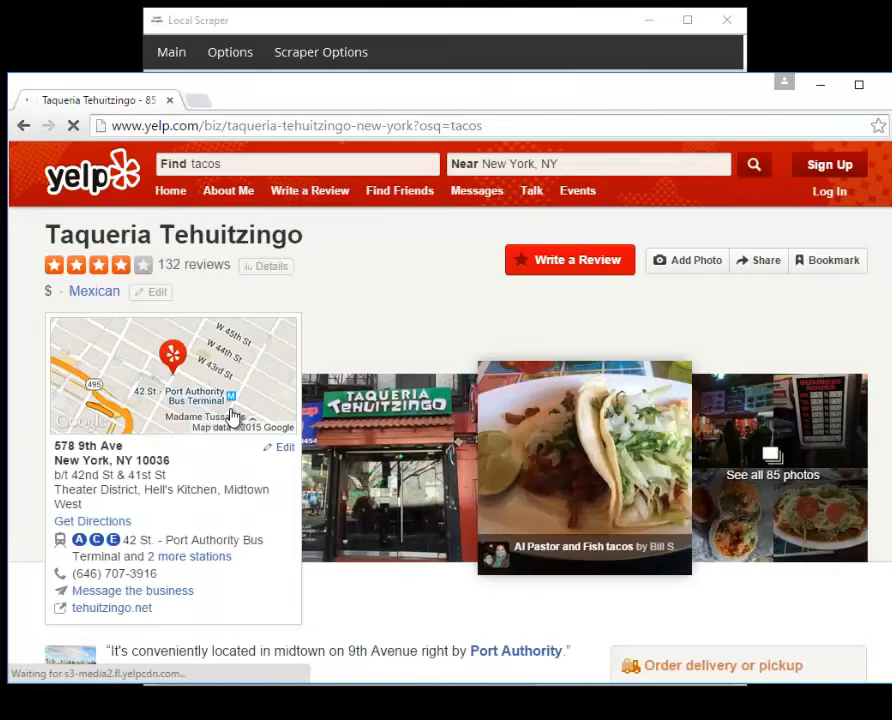
left_click(540, 20)
Change the scraper wait time to 1 second.
left_click(475, 151)
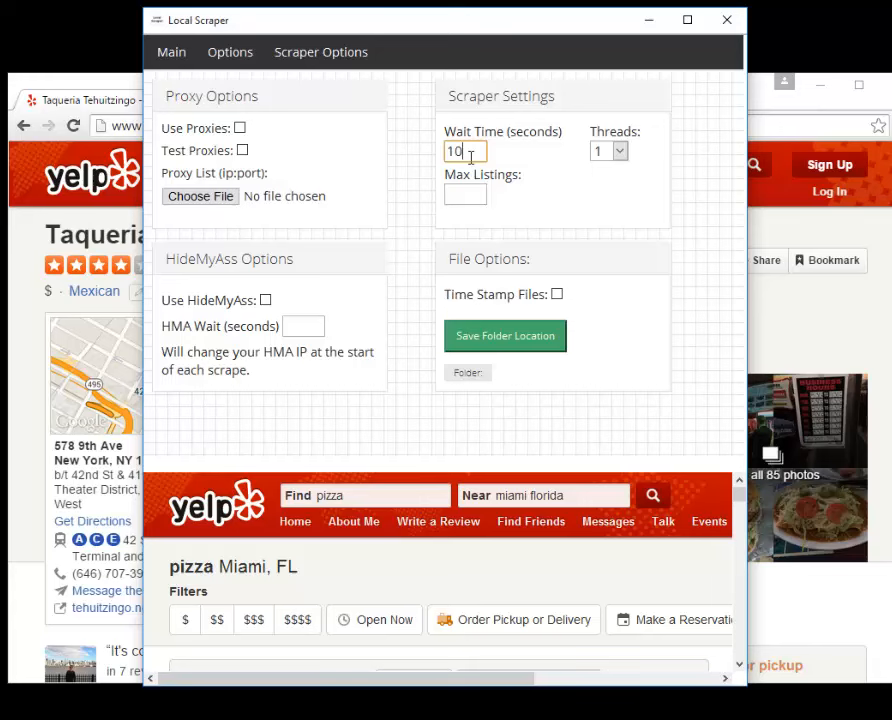
key("BackSpace")
key("BackSpace")
type("1")
left_click(418, 205)
left_click(394, 233)
Change the scraper wait time to 5 seconds.
left_click(471, 152)
key("BackSpace")
left_click(455, 152)
type("5")
left_click(545, 171)
Clear the scraper wait time so the field is blank.
left_click(470, 148)
key("BackSpace")
left_click(502, 154)
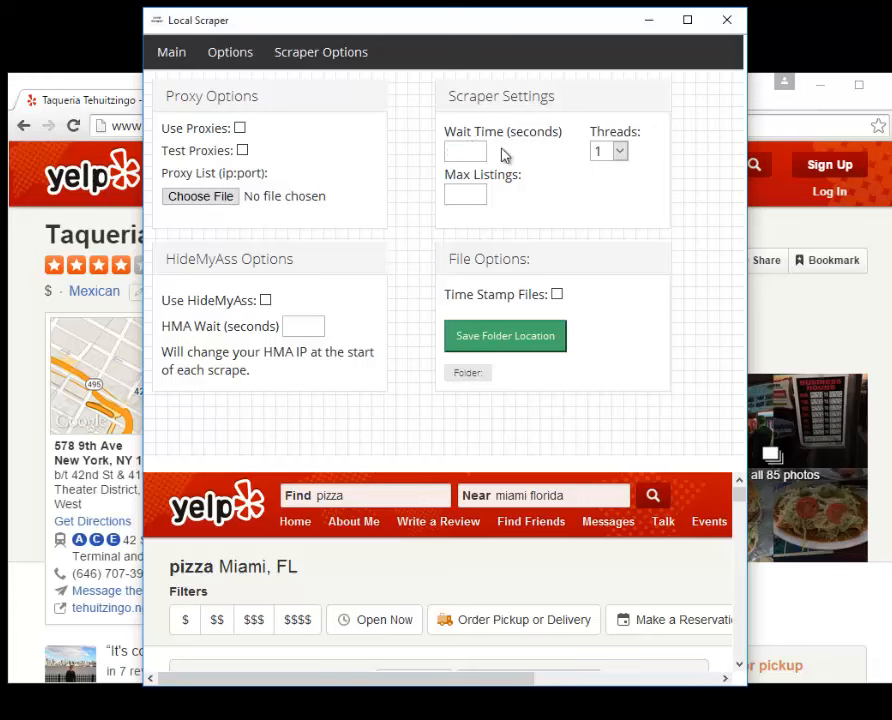
Go back to the Yelp tacos results, view the page links below the listings, and return to Local Scraper.
left_click(466, 195)
left_click(131, 231)
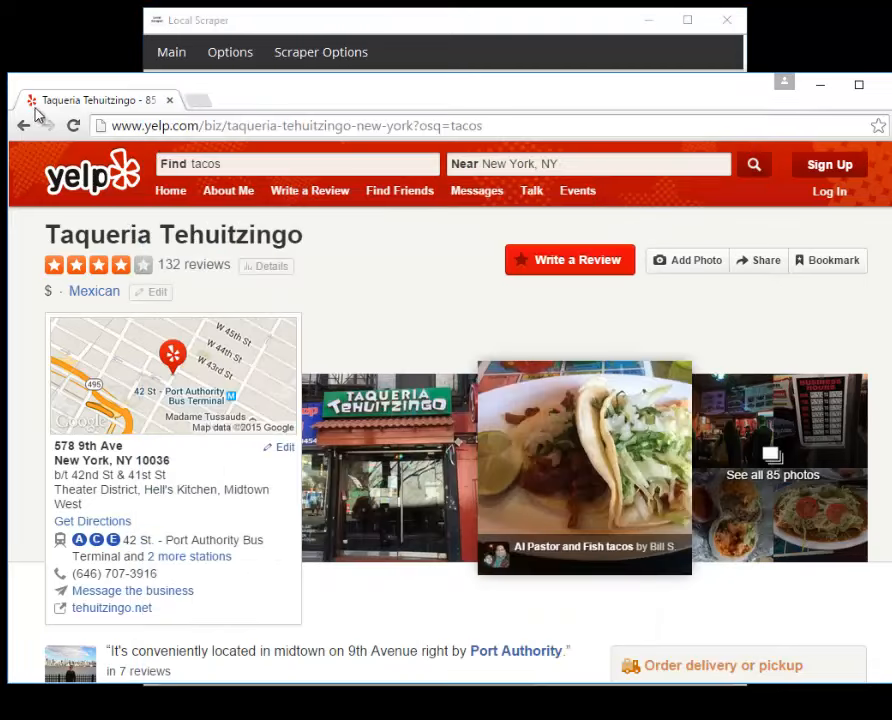
left_click(23, 125)
scroll(335, 261, "down", 20)
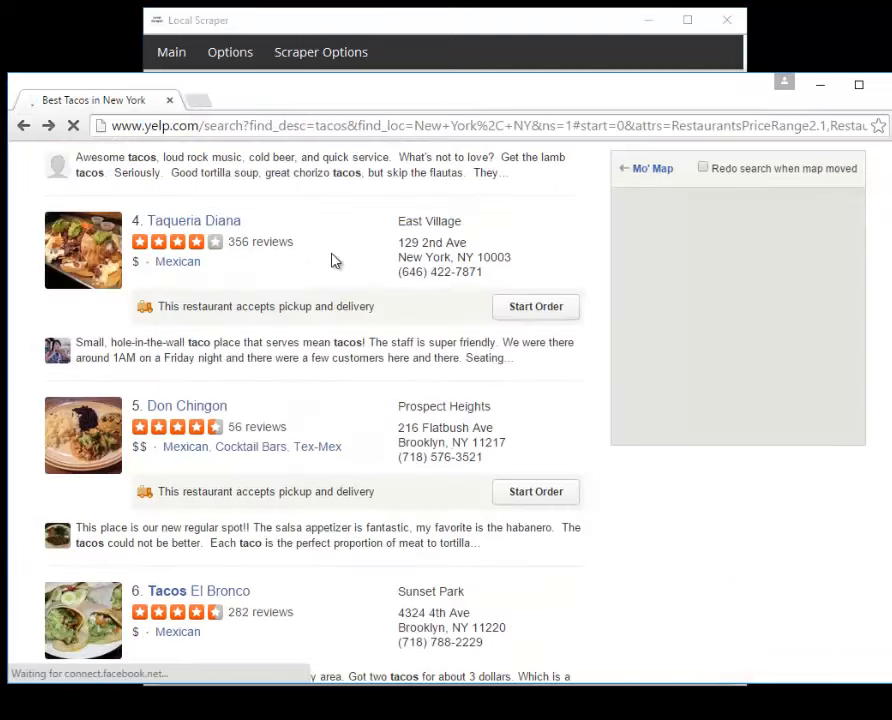
scroll(335, 261, "up", 1)
scroll(335, 261, "up", 5)
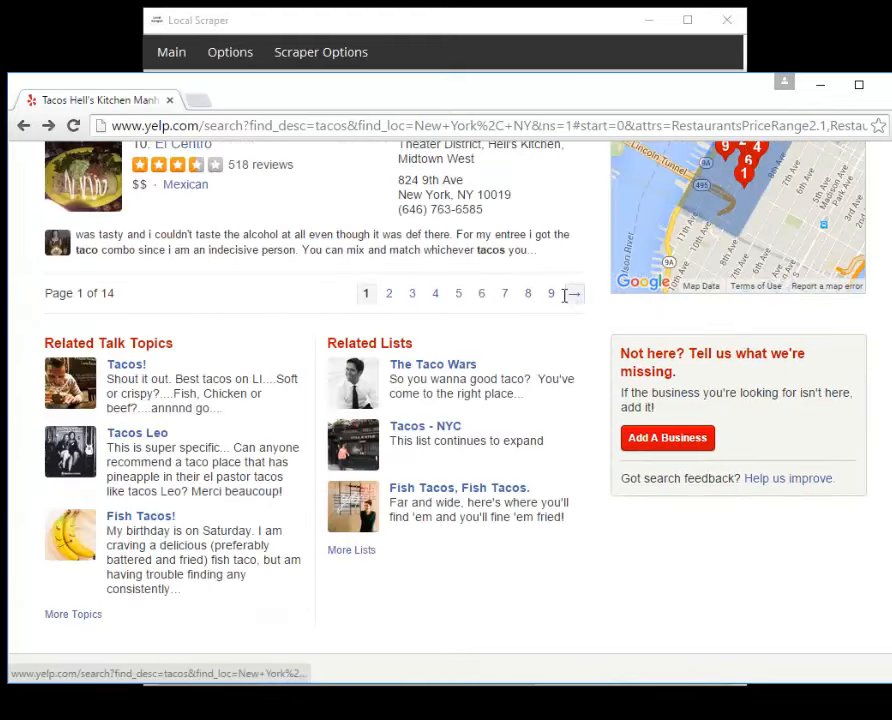
left_click(518, 44)
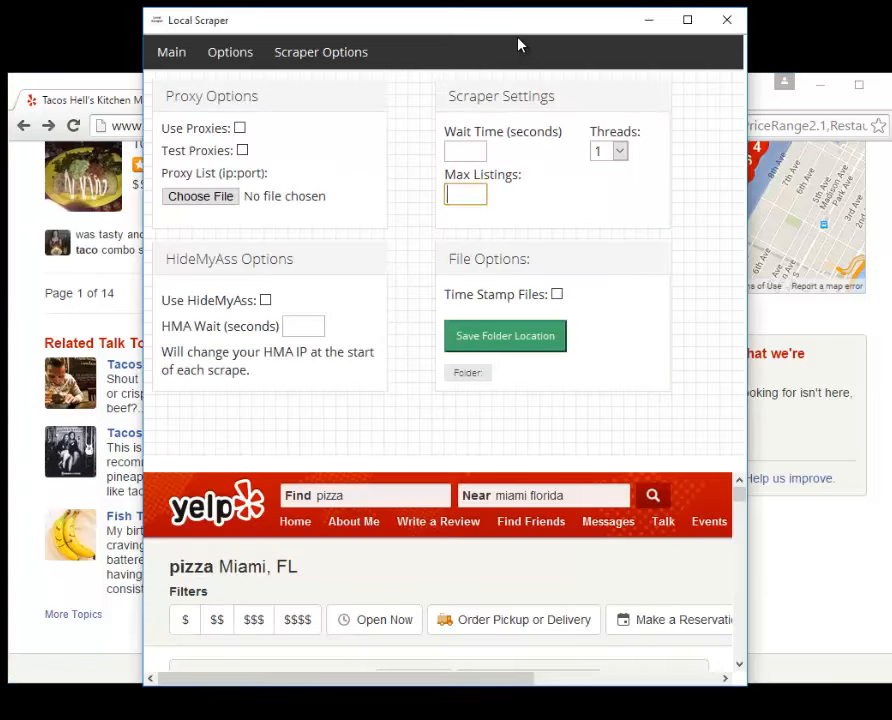
Set the maximum number of listings to 100 in the scraper settings.
left_click(454, 197)
type("100")
left_click(428, 230)
left_click(459, 197)
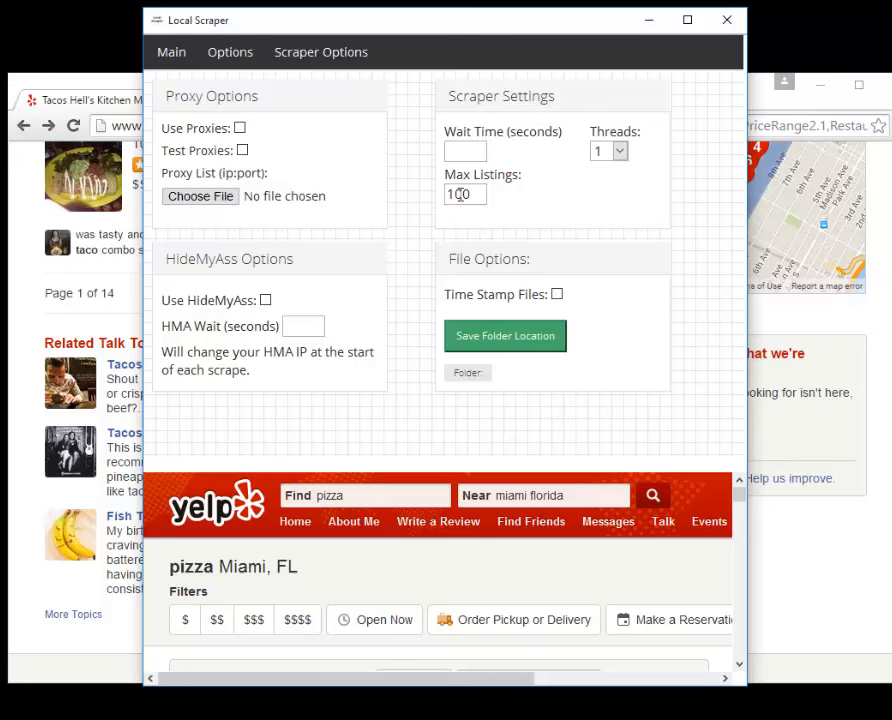
left_click(518, 210)
Clear the maximum listings value so the field is blank.
left_click_drag(473, 197, 427, 197)
key("BackSpace")
left_click(427, 197)
left_click(466, 195)
left_click(580, 195)
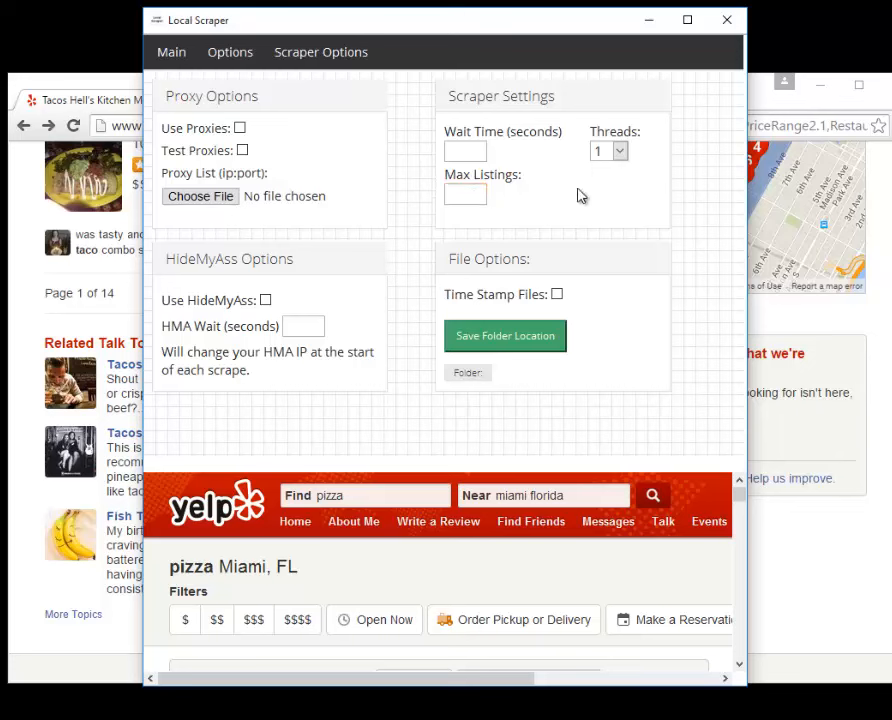
Review the range of available thread counts without choosing a different one.
left_click(620, 151)
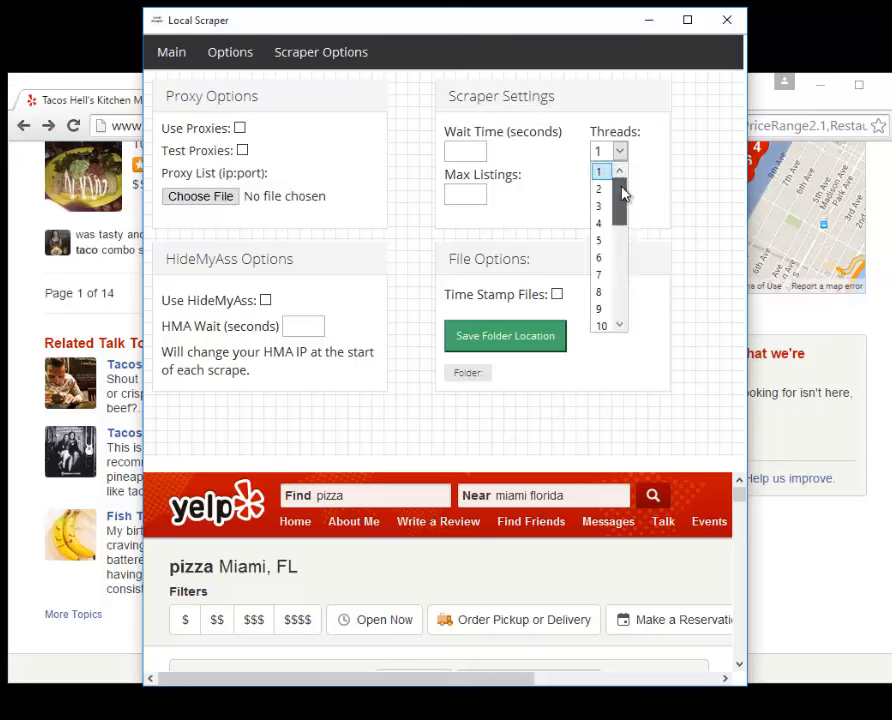
left_click_drag(624, 193, 622, 313)
left_click_drag(622, 250, 622, 164)
left_click(663, 168)
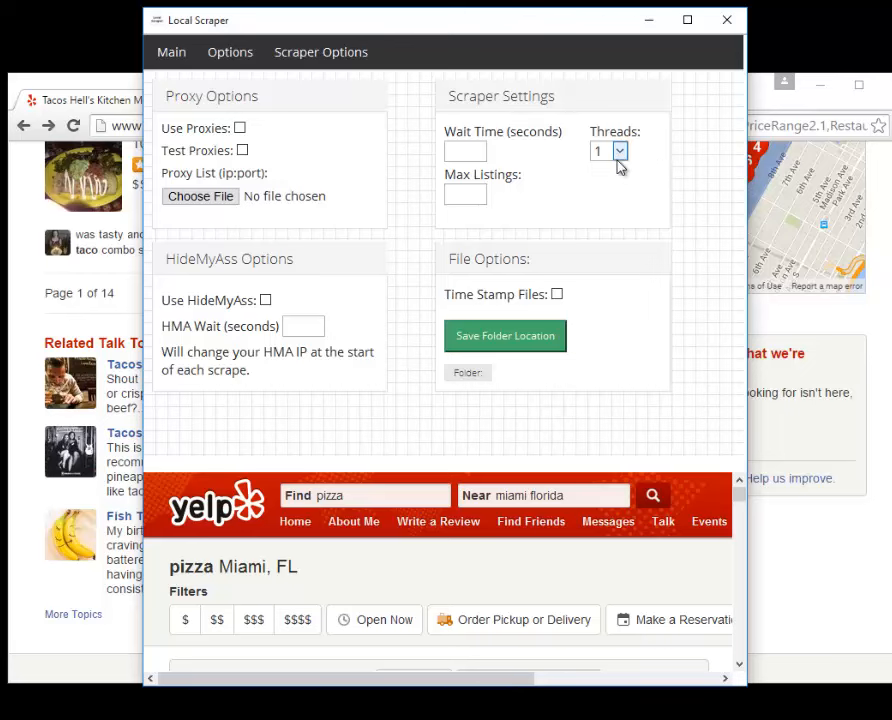
Open page 2 of the Yelp tacos results, view its first listings, and return to Local Scraper.
left_click(867, 316)
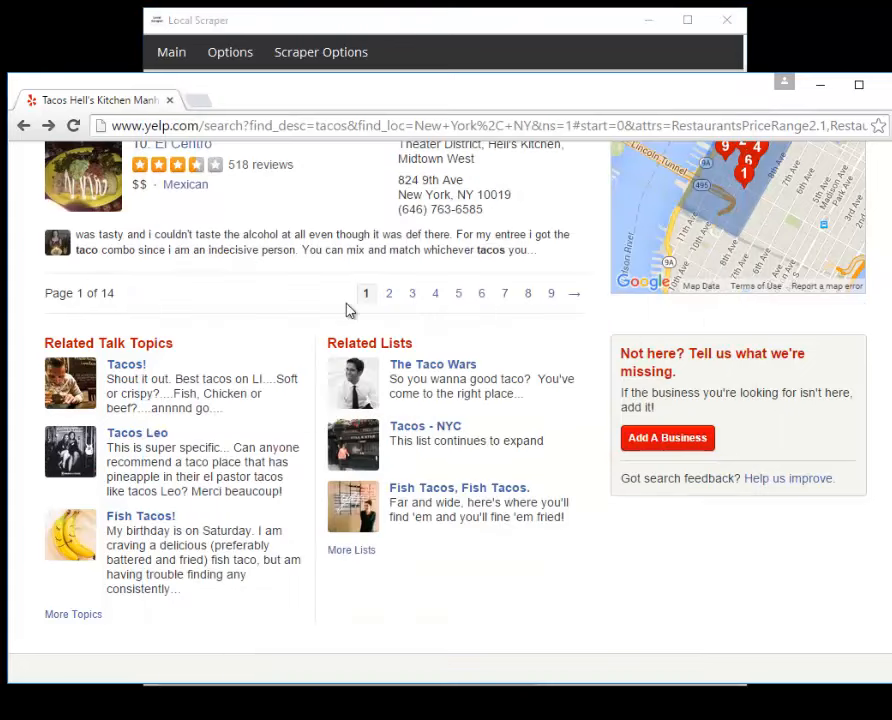
scroll(349, 236, "up", 2)
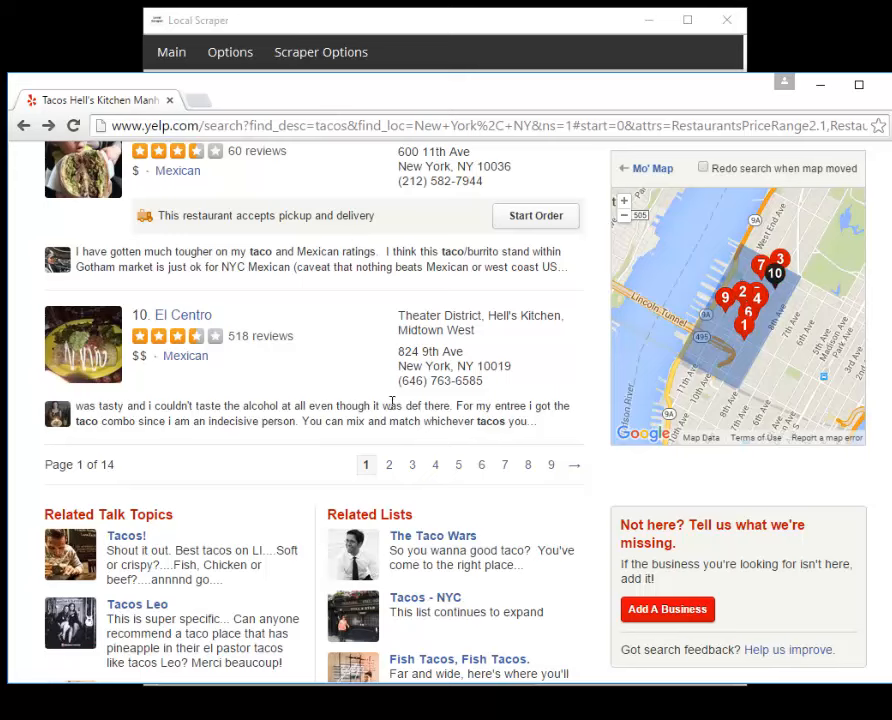
left_click(390, 465)
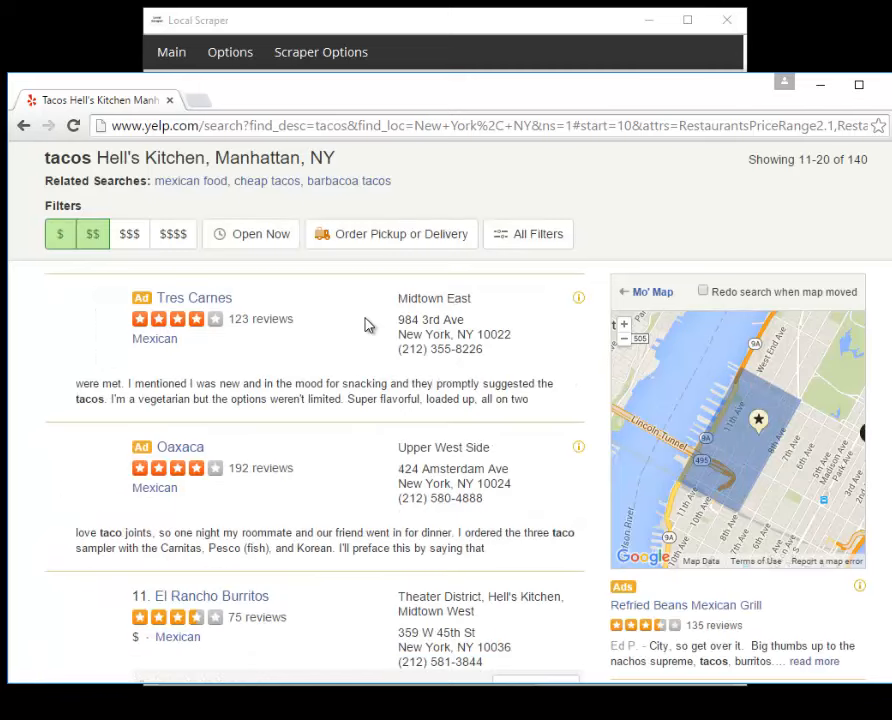
scroll(240, 432, "down", 1)
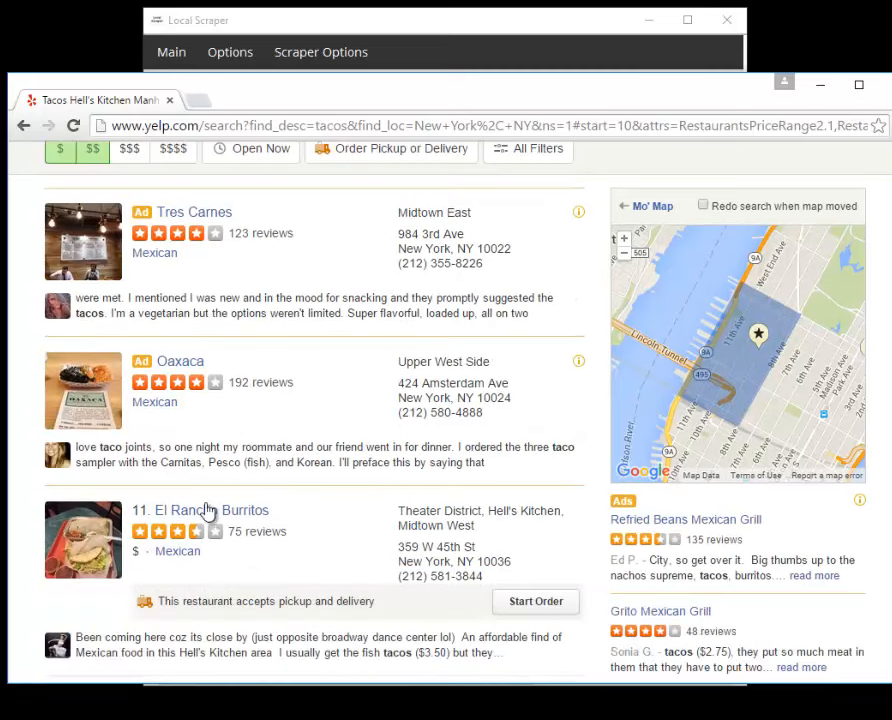
left_click(528, 22)
Set the scraper threads to 2, and check the Yelp listings before returning to Local Scraper.
left_click(620, 151)
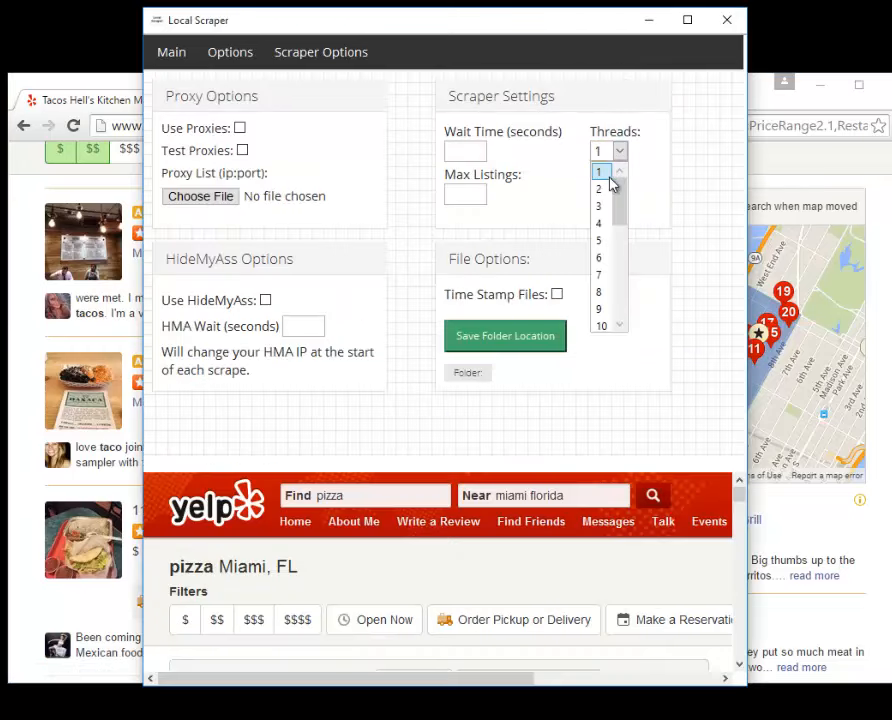
left_click(611, 194)
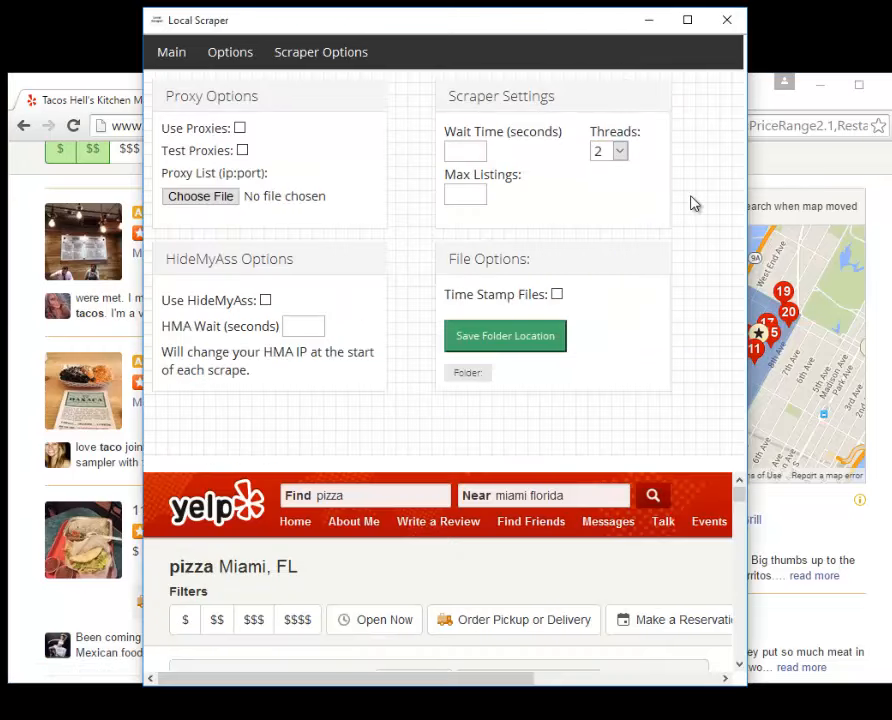
left_click(808, 176)
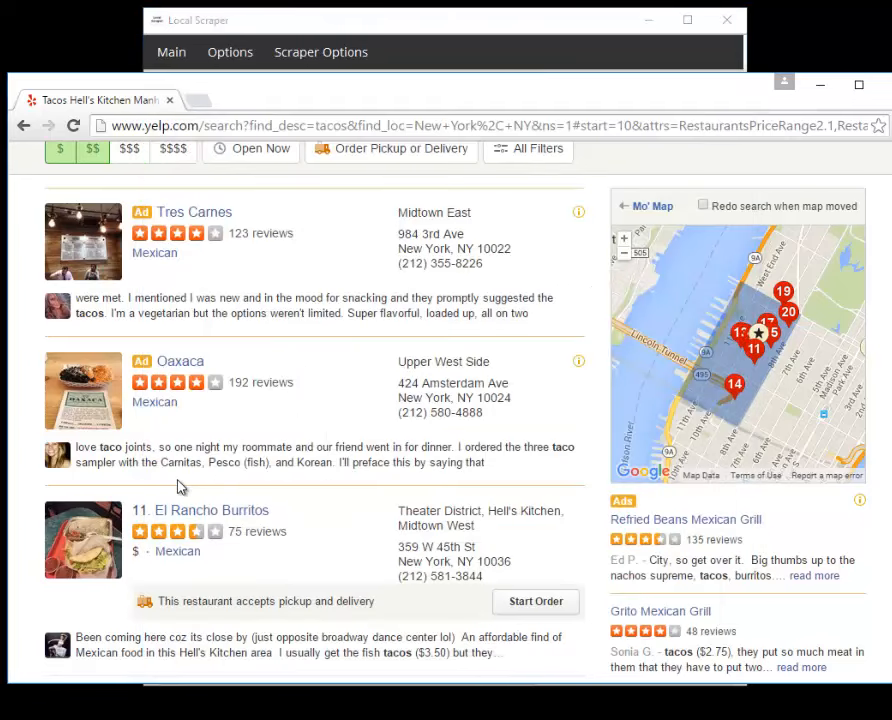
left_click(492, 28)
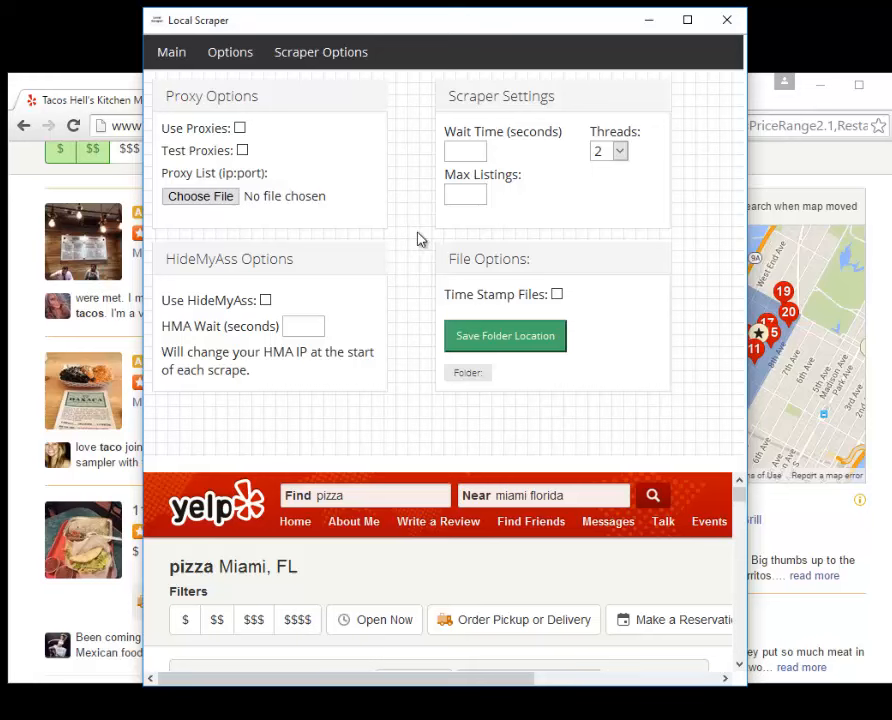
Reset the scraper threads to 1 and raise them to 5.
left_click(619, 151)
left_click(603, 172)
left_click(621, 150)
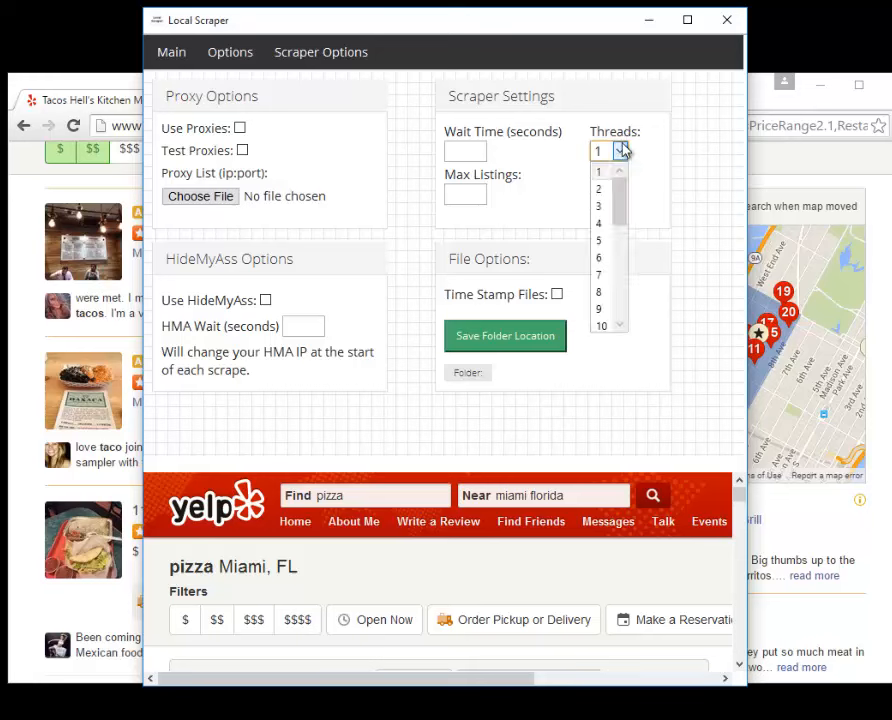
left_click(601, 240)
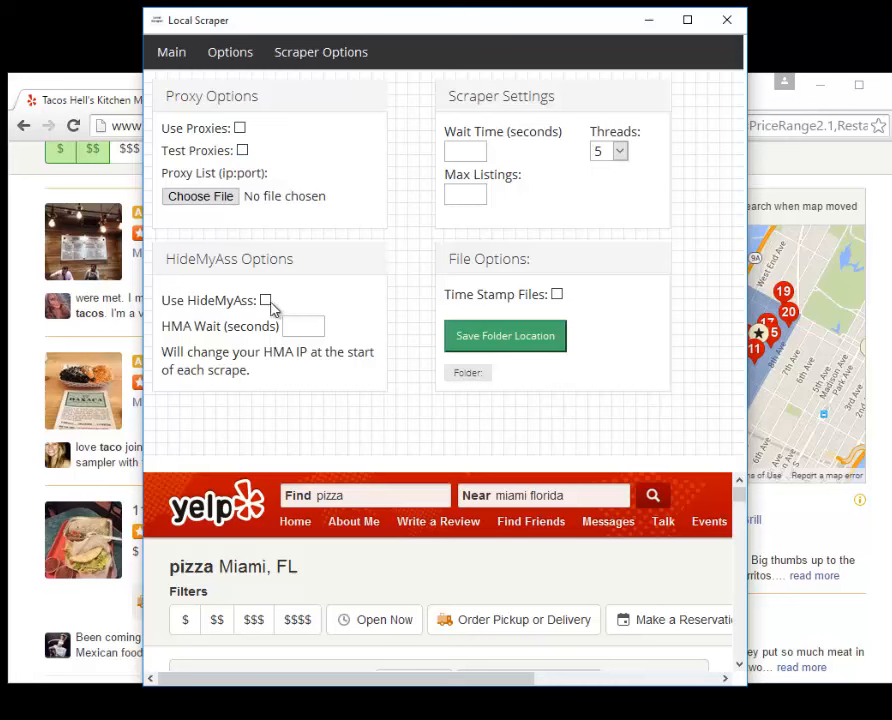
Raise the scraper threads to 50.
left_click(621, 156)
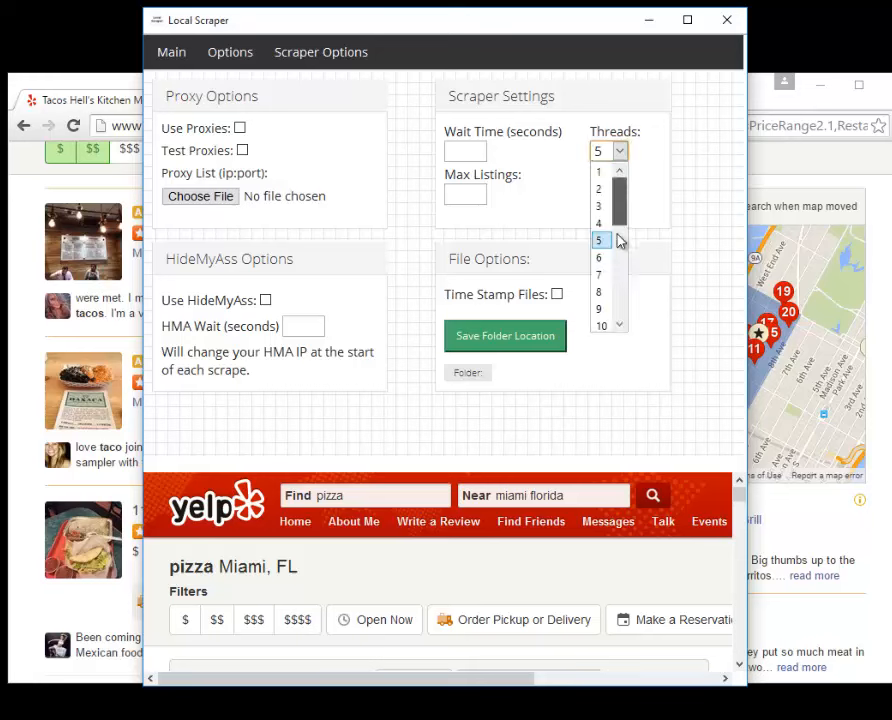
scroll(619, 240, "down", 5)
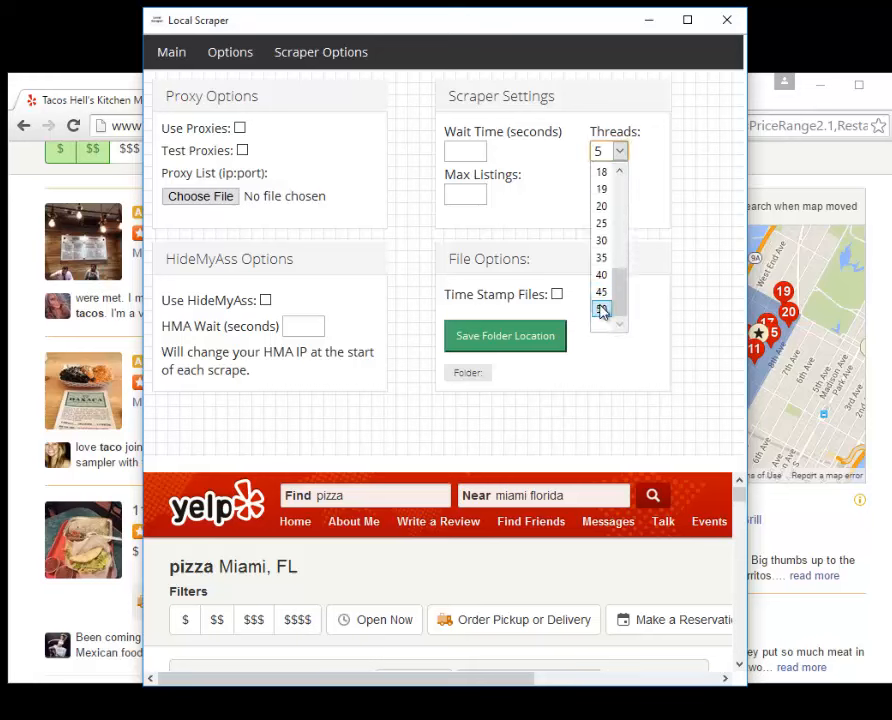
left_click(602, 309)
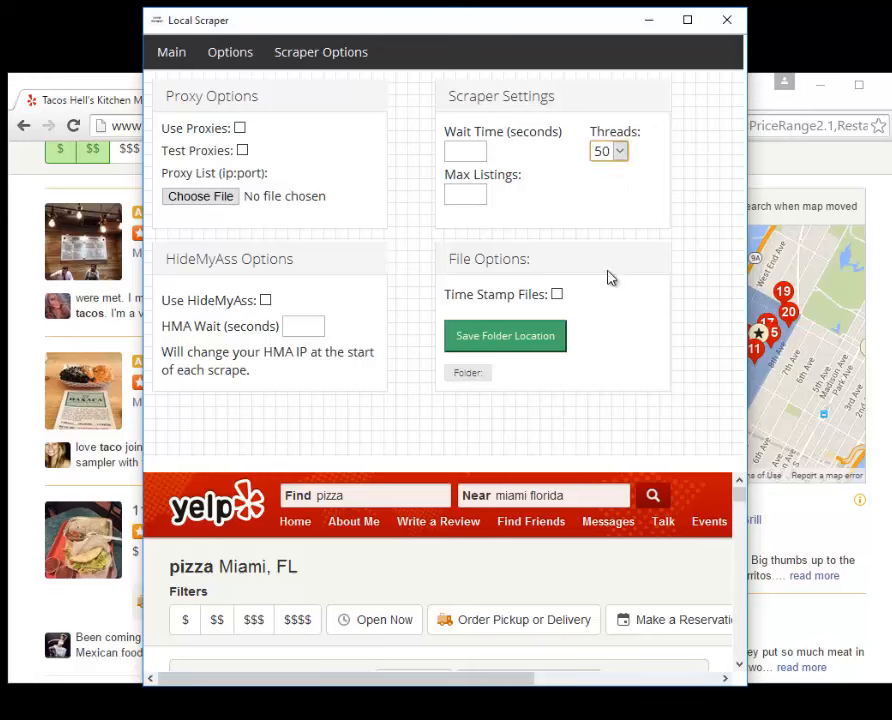
Lower the scraper threads to 5.
left_click(621, 151)
left_click_drag(625, 294, 640, 184)
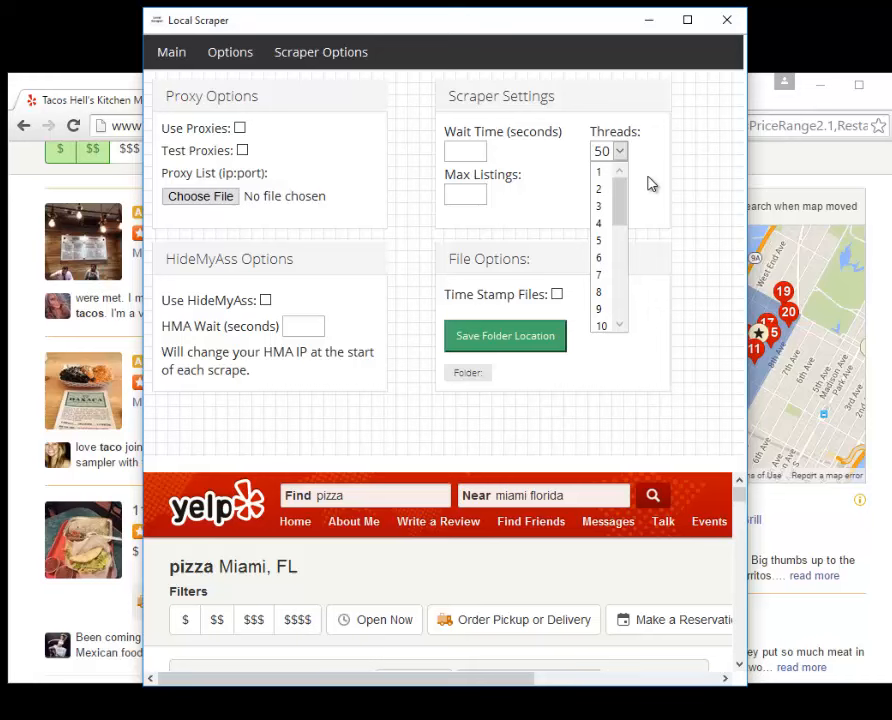
left_click(603, 240)
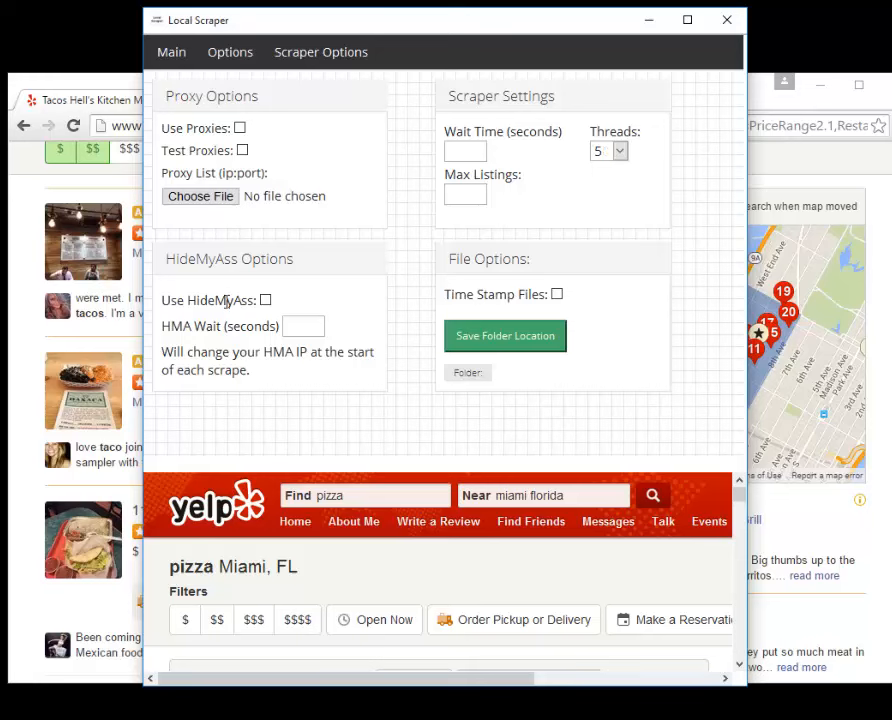
Look through the higher thread counts and set the scraper threads to 1.
left_click(619, 153)
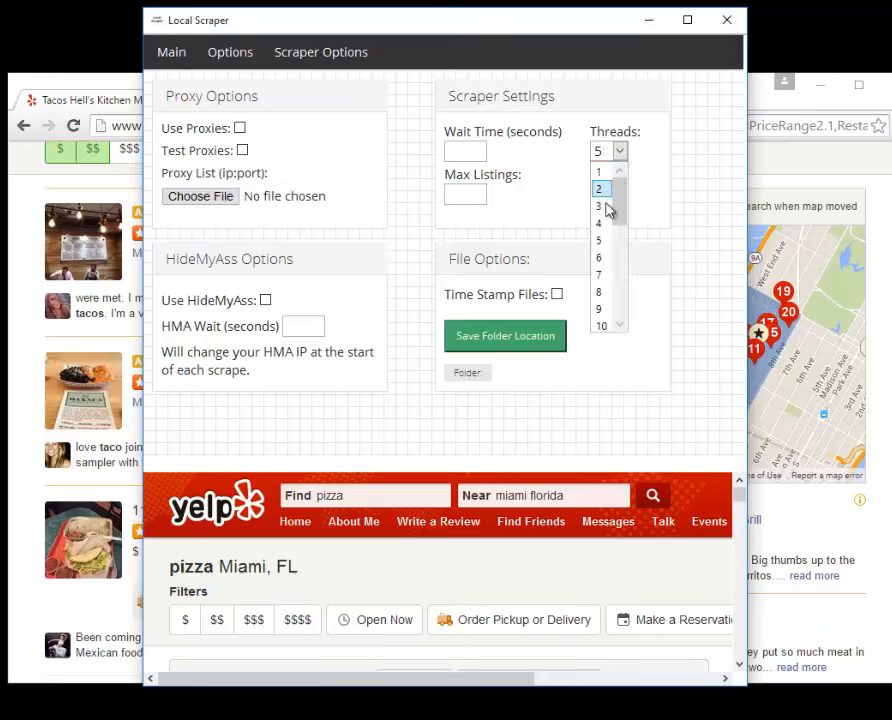
scroll(607, 208, "down", 3)
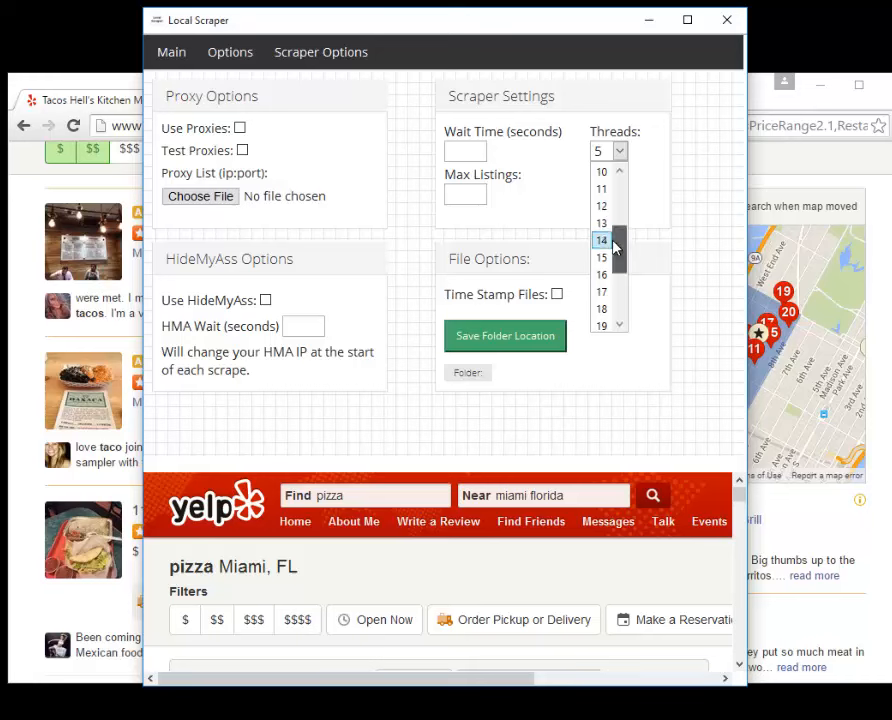
scroll(616, 238, "up", 1)
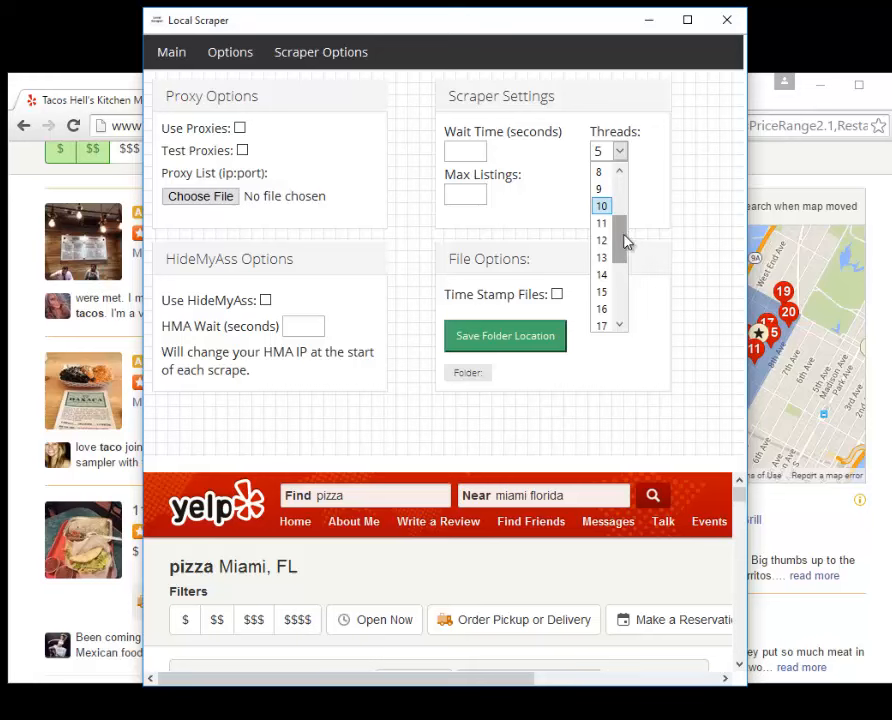
left_click_drag(624, 241, 621, 206)
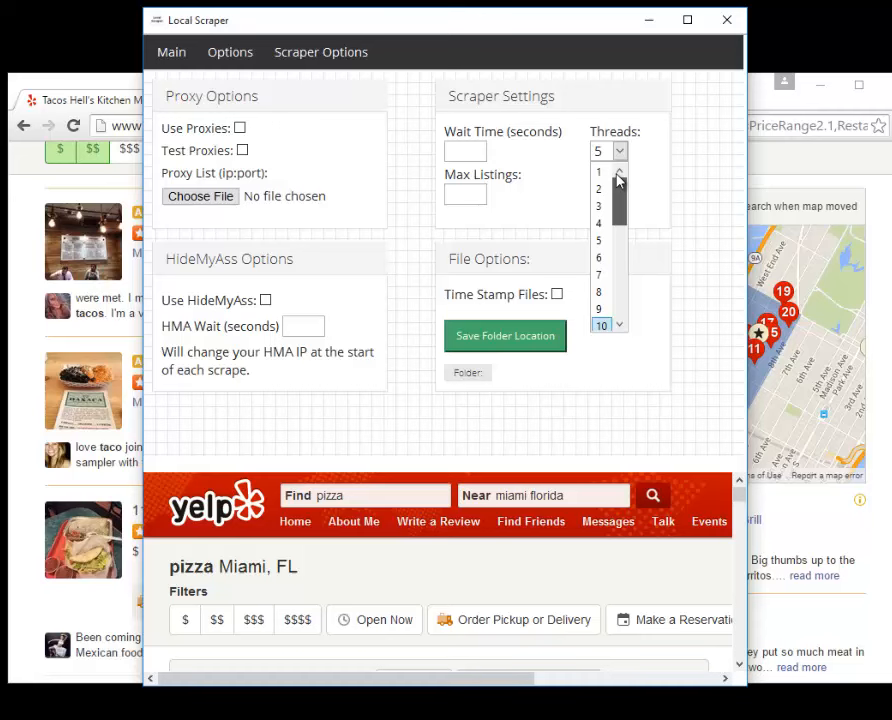
mouse_move(617, 180)
left_mouse_down()
mouse_move(619, 331)
mouse_move(623, 167)
left_mouse_up()
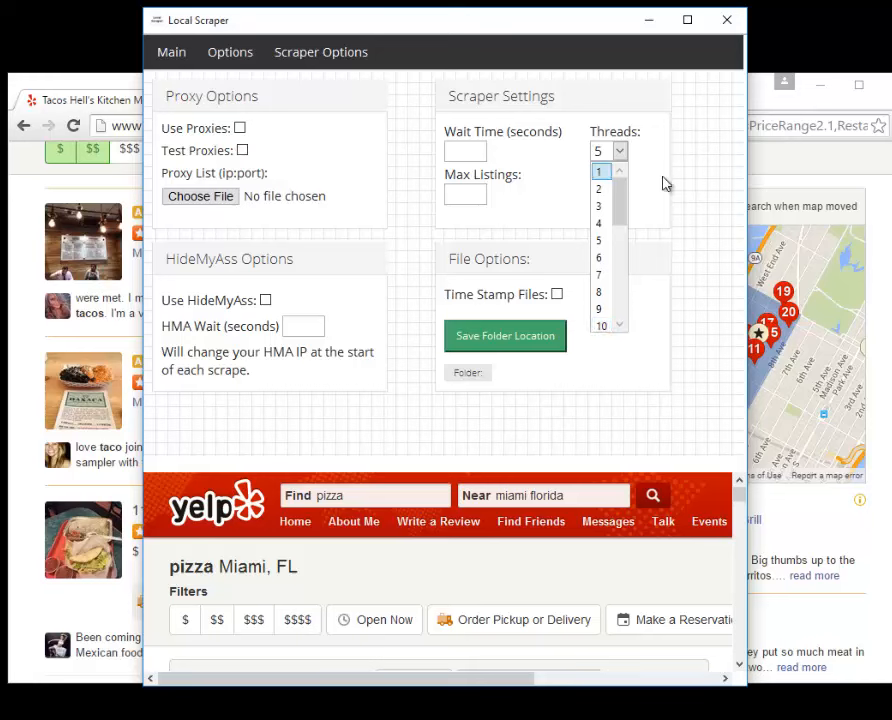
key("Return")
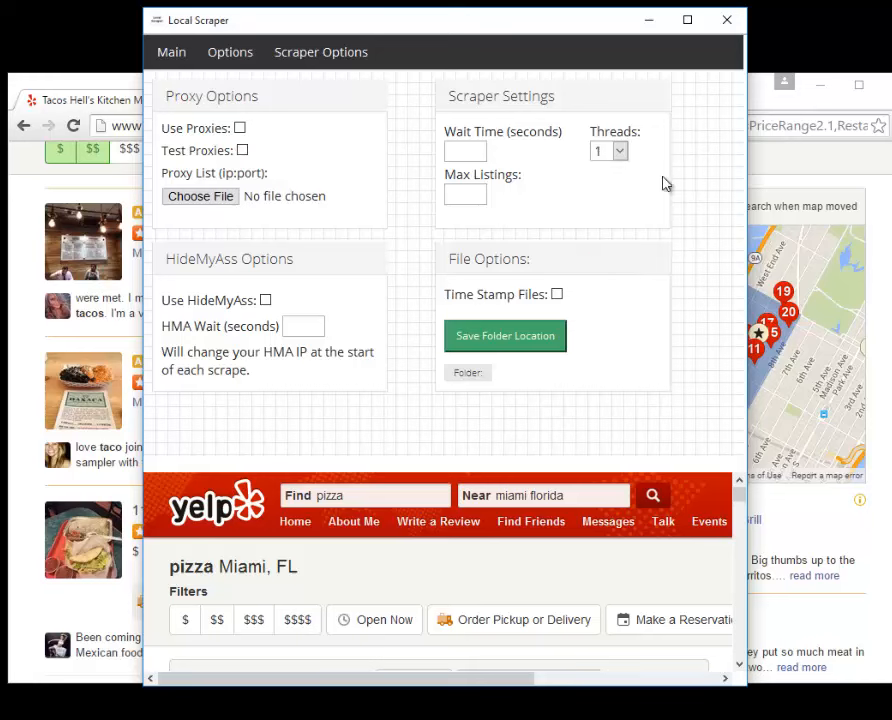
Set the scraper threads to 3.
left_click(621, 157)
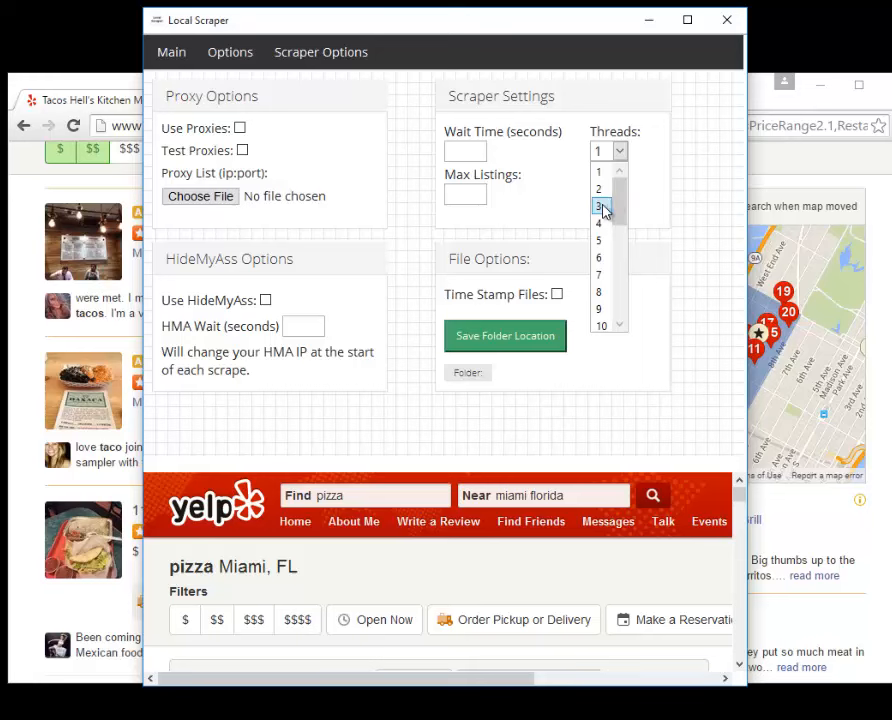
left_click(687, 193)
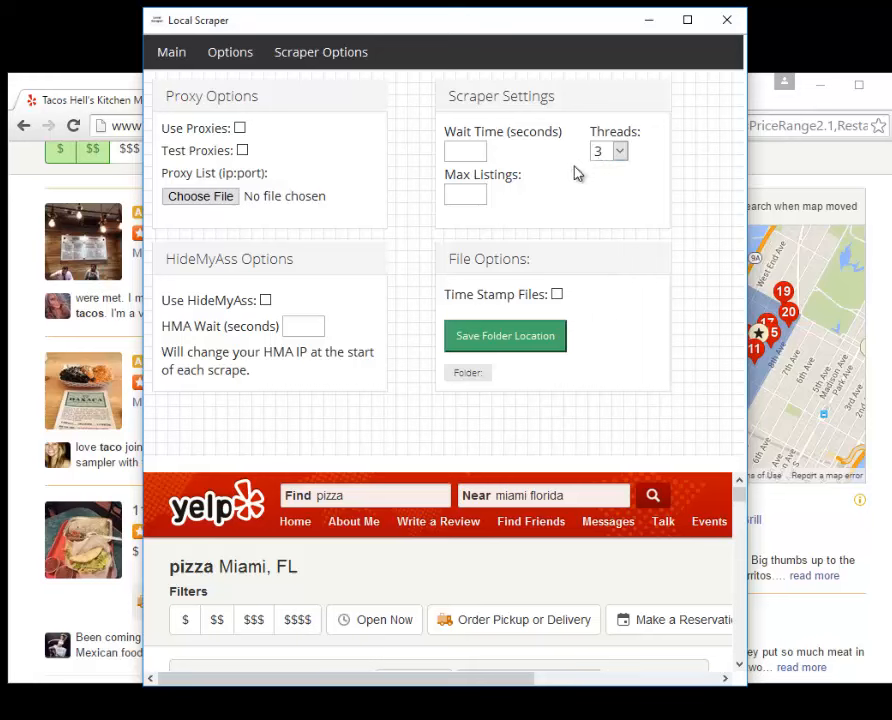
left_click(621, 160)
left_click(663, 185)
Enable time-stamped files and turn the option off again.
left_click(558, 297)
left_click(557, 296)
Open the scraper-specific options and toggle the Google listing verification check on and off, leaving it disabled.
left_click(341, 64)
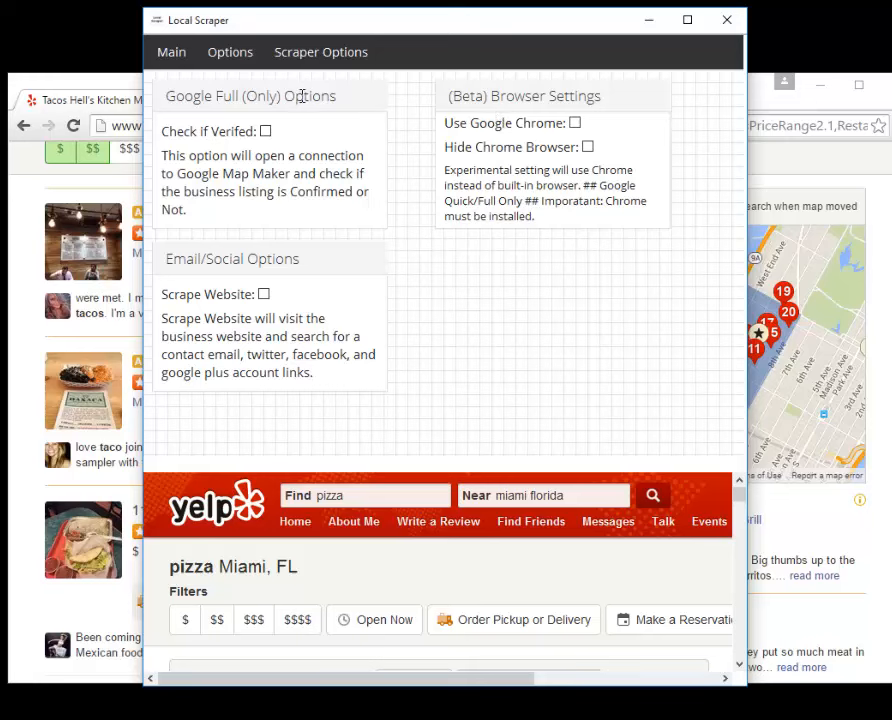
left_click(266, 132)
left_click(266, 131)
left_click(266, 131)
left_click(266, 133)
Enable Google Chrome as the scraping browser, and switch to the Yelp Chrome window and back to Local Scraper.
left_click(575, 123)
double_click(98, 80)
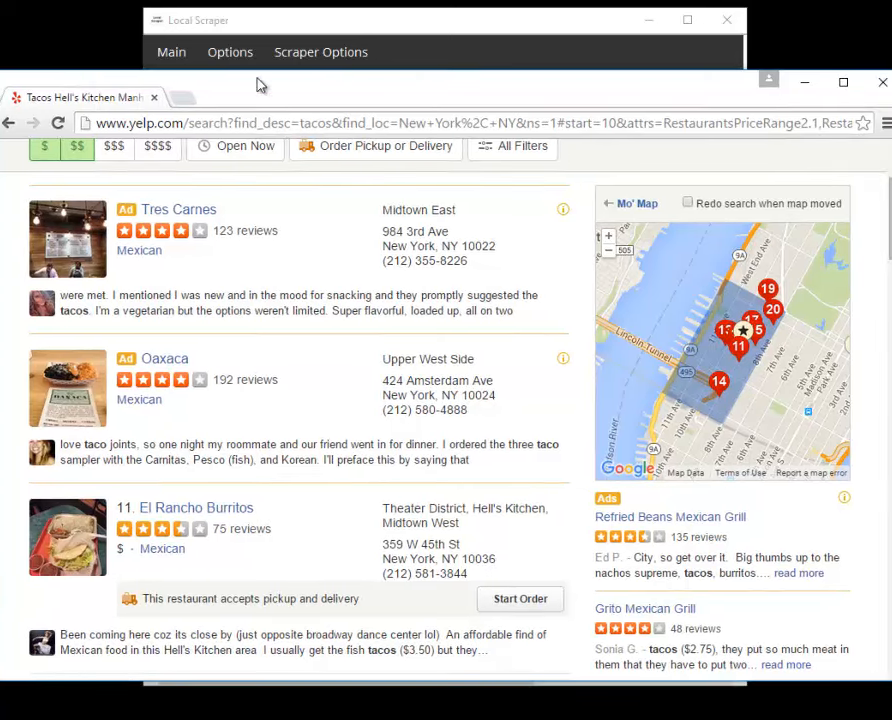
left_click(805, 82)
mouse_move(339, 98)
left_mouse_down()
mouse_move(378, 75)
mouse_move(321, 93)
mouse_move(358, 91)
mouse_move(337, 87)
left_mouse_up()
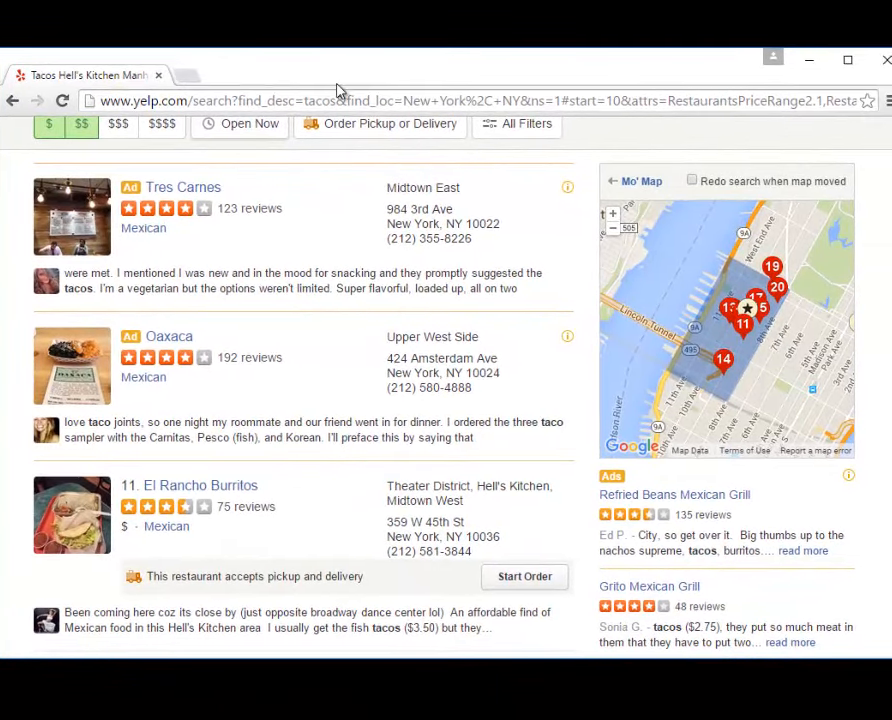
left_click(318, 713)
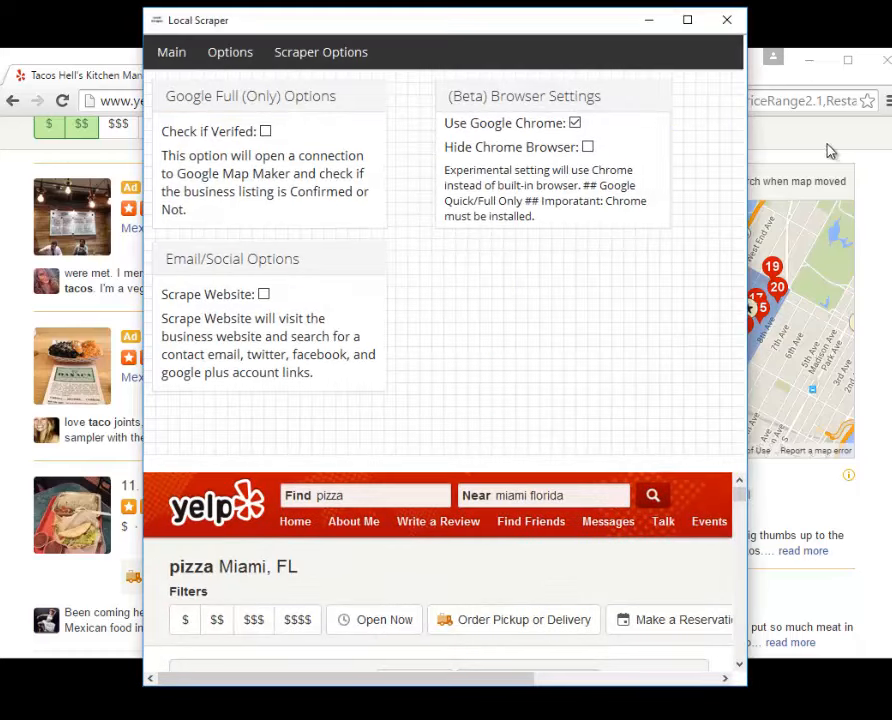
Switch to the Yelp Chrome window and load maps.google.com in it.
left_click(830, 150)
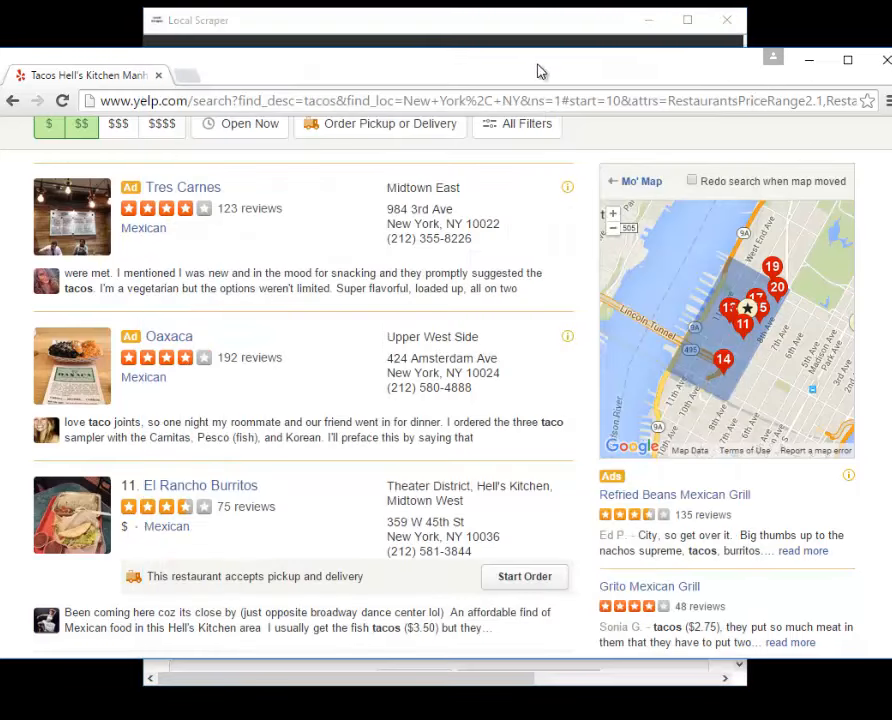
left_click_drag(458, 66, 463, 69)
scroll(359, 262, "up", 1)
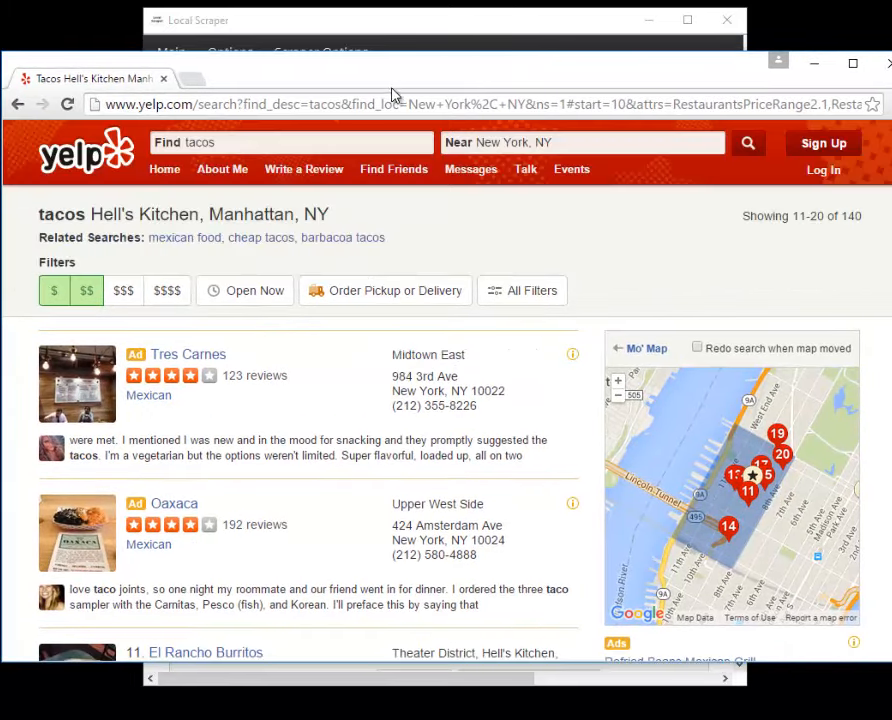
left_click(380, 108)
type("maps.google")
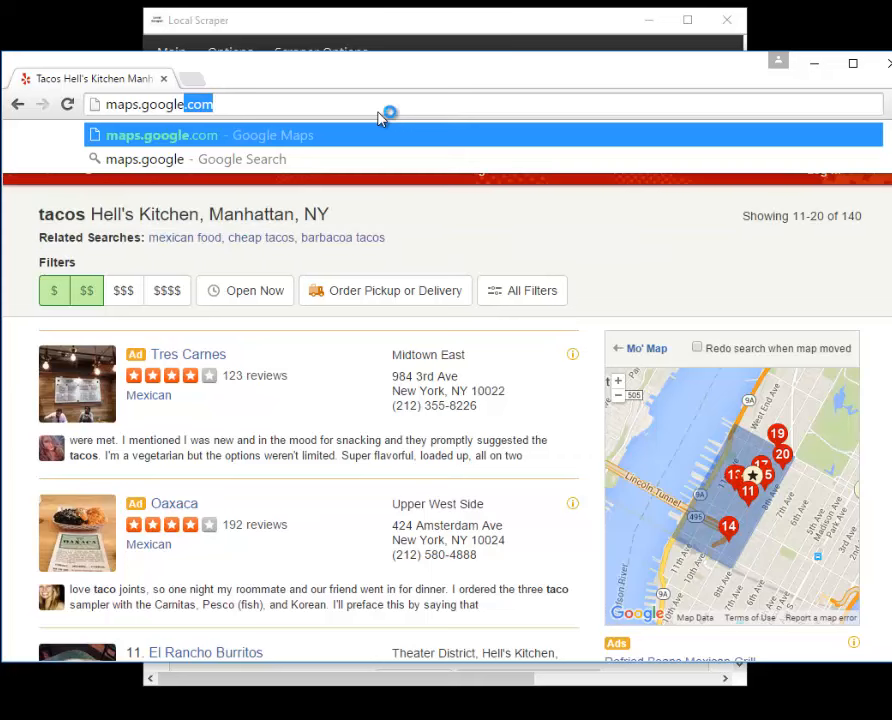
key("Return")
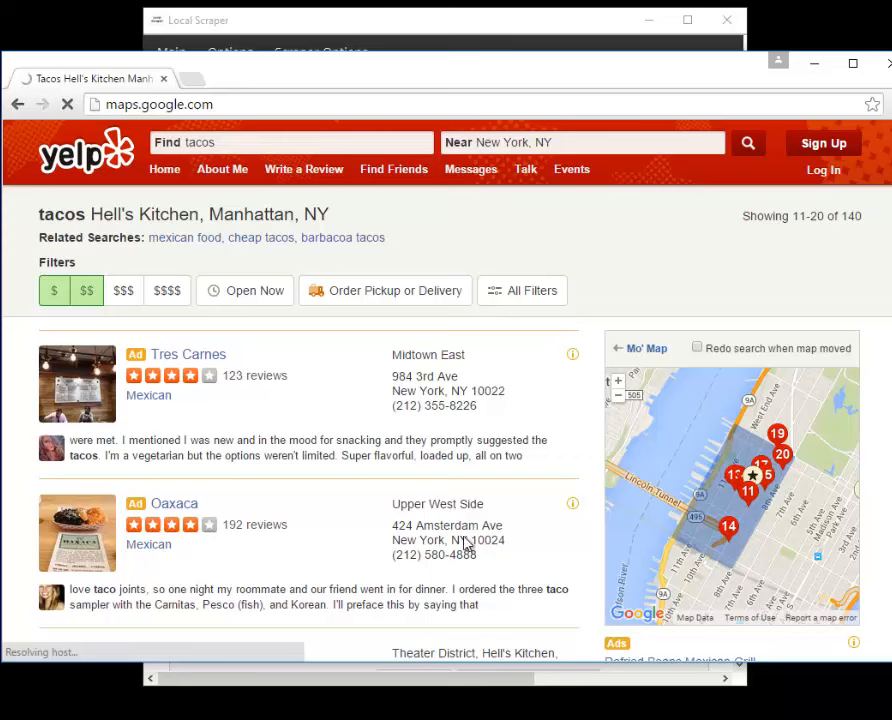
Back in Local Scraper, toggle hiding the Chrome browser on and off, and disable Google Chrome as the scraping browser.
left_click(474, 26)
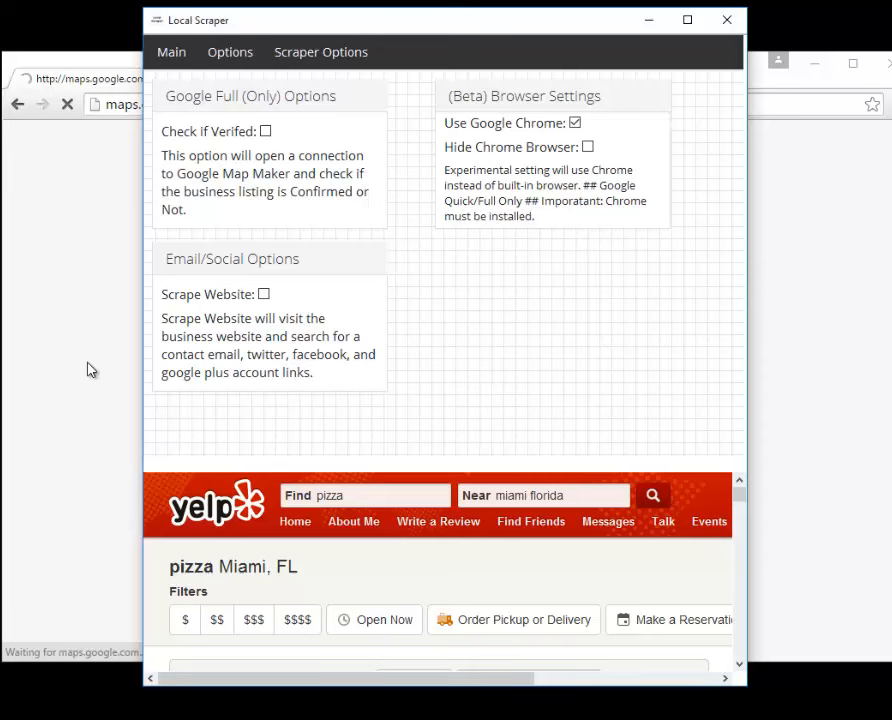
left_click(590, 148)
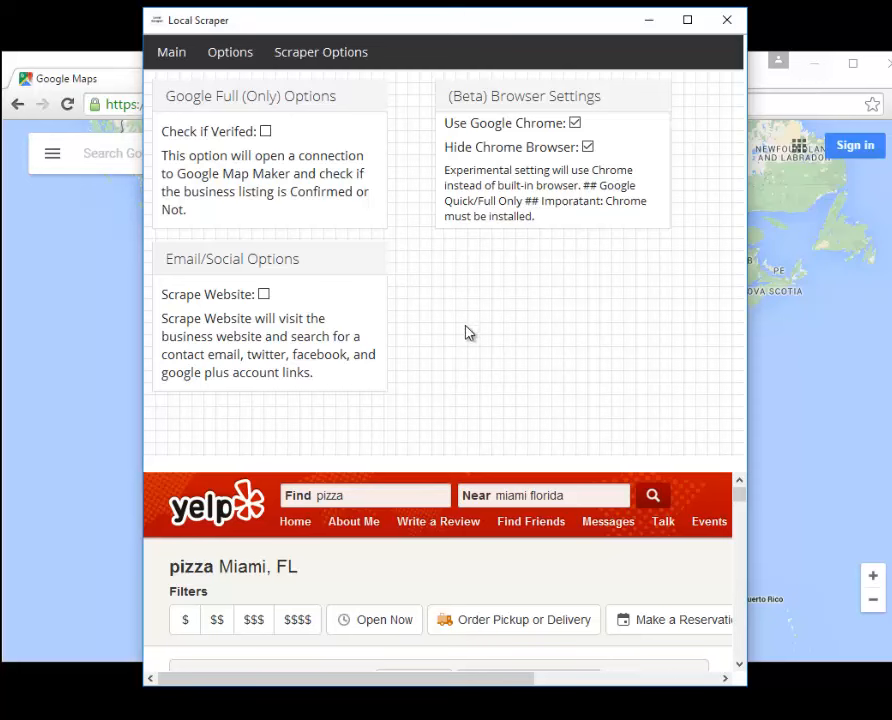
left_click(588, 148)
left_click(576, 124)
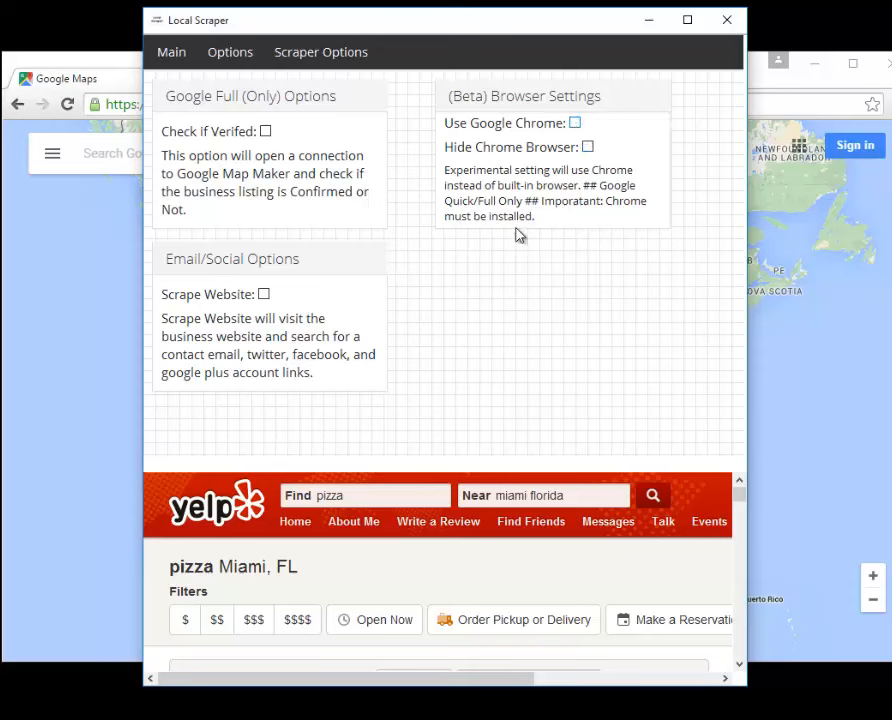
Return to the main scraper page with the scrape targets and search fields.
left_click(224, 58)
left_click(172, 54)
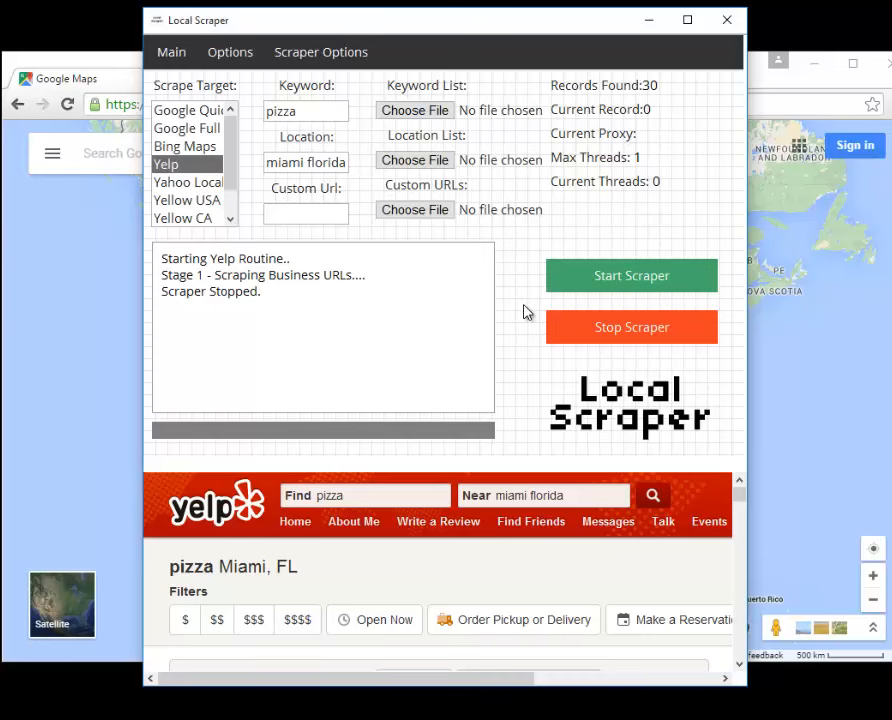
left_click(520, 719)
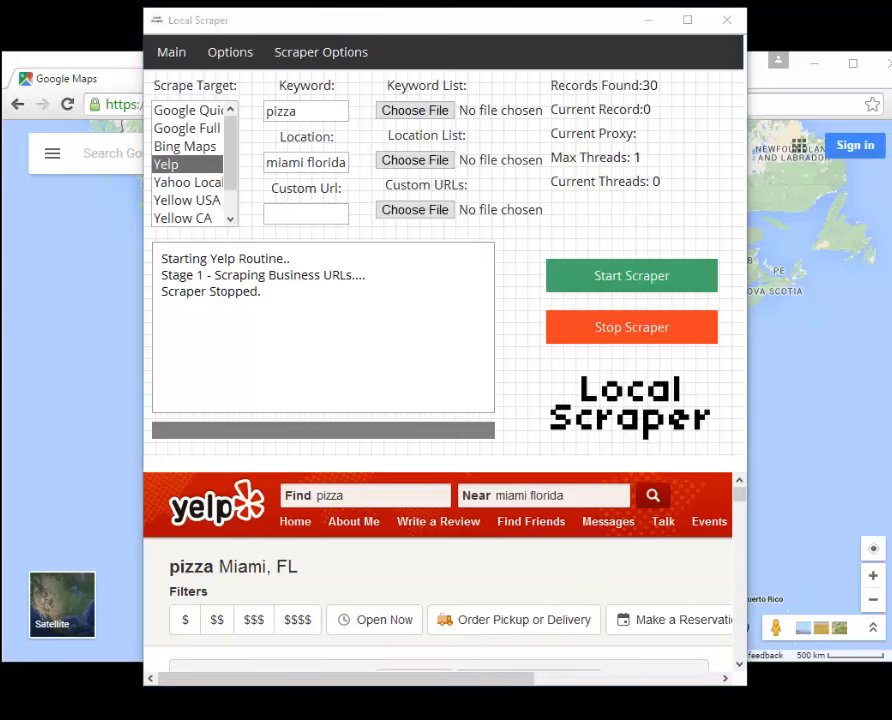